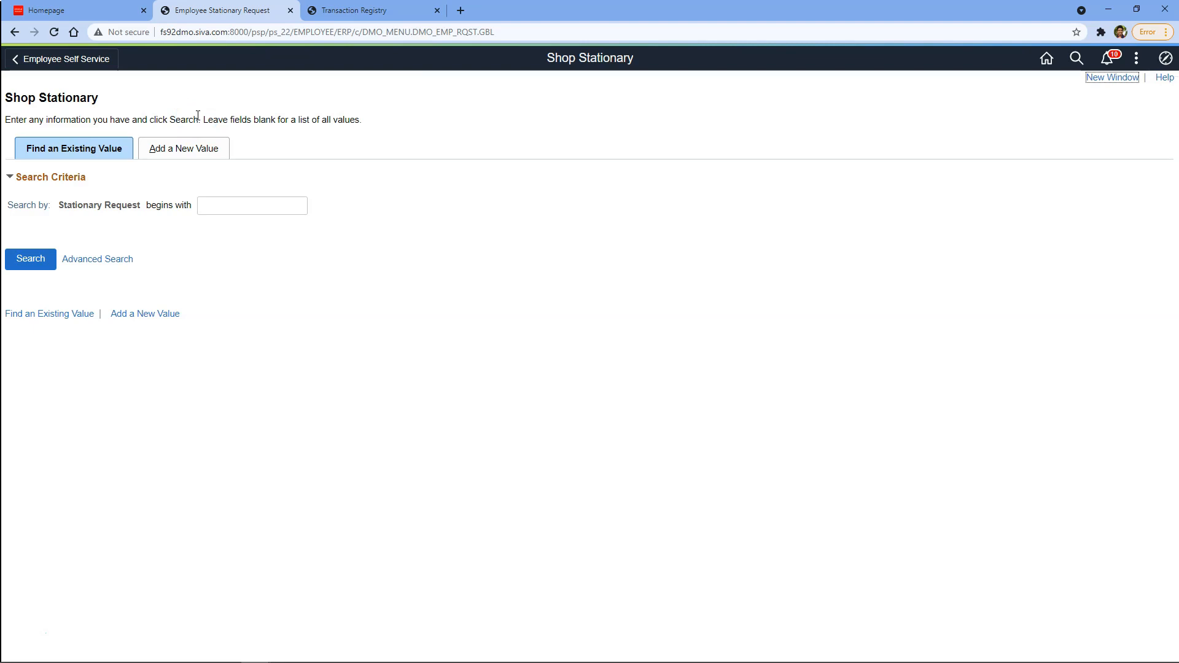
# Add a new stationary request with the number NEXT and choose Keyboard as its tech accessory.
pyautogui.click(192, 148)
pyautogui.click(37, 237)
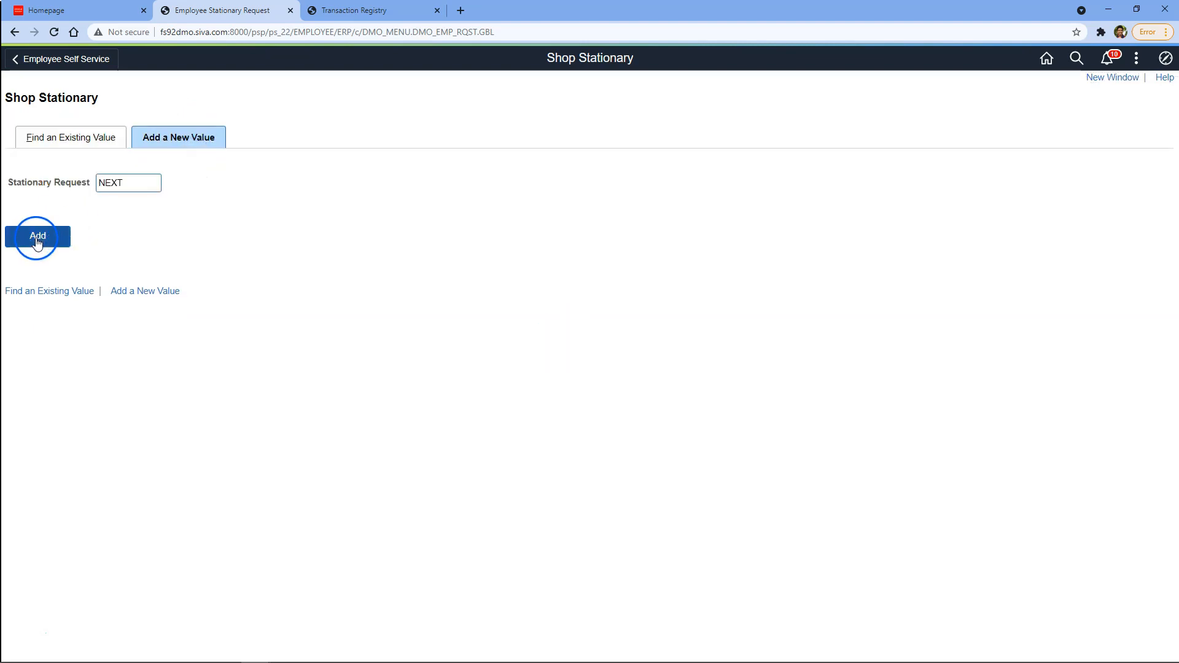
pyautogui.click(338, 249)
pyautogui.click(255, 212)
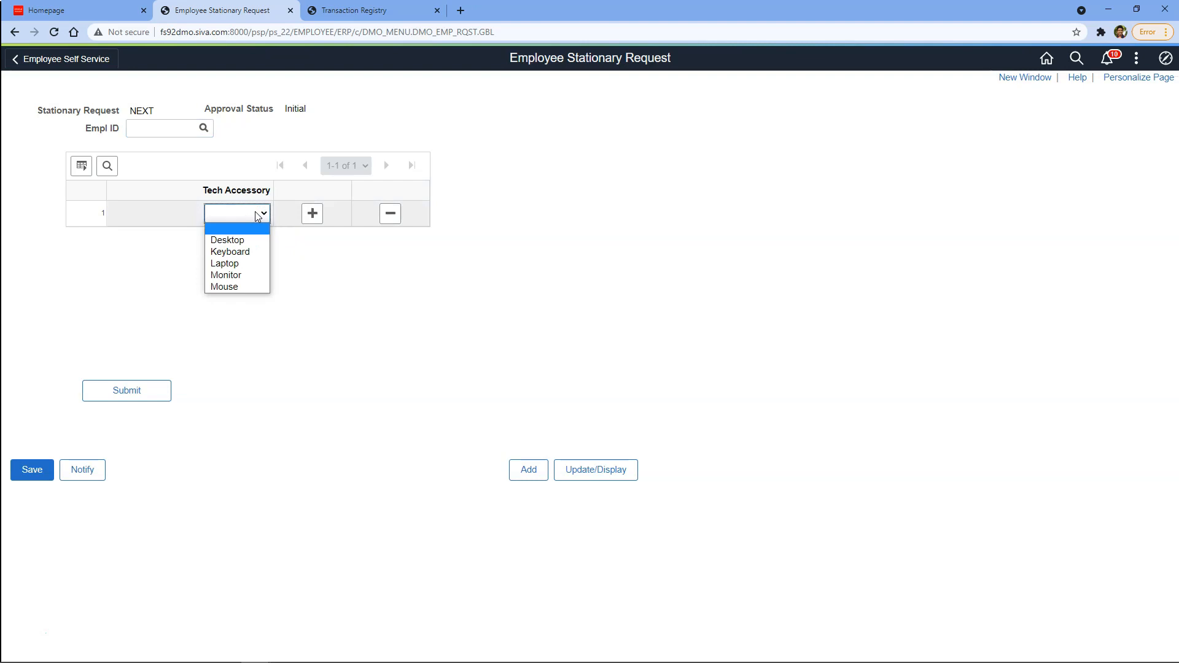
pyautogui.click(237, 251)
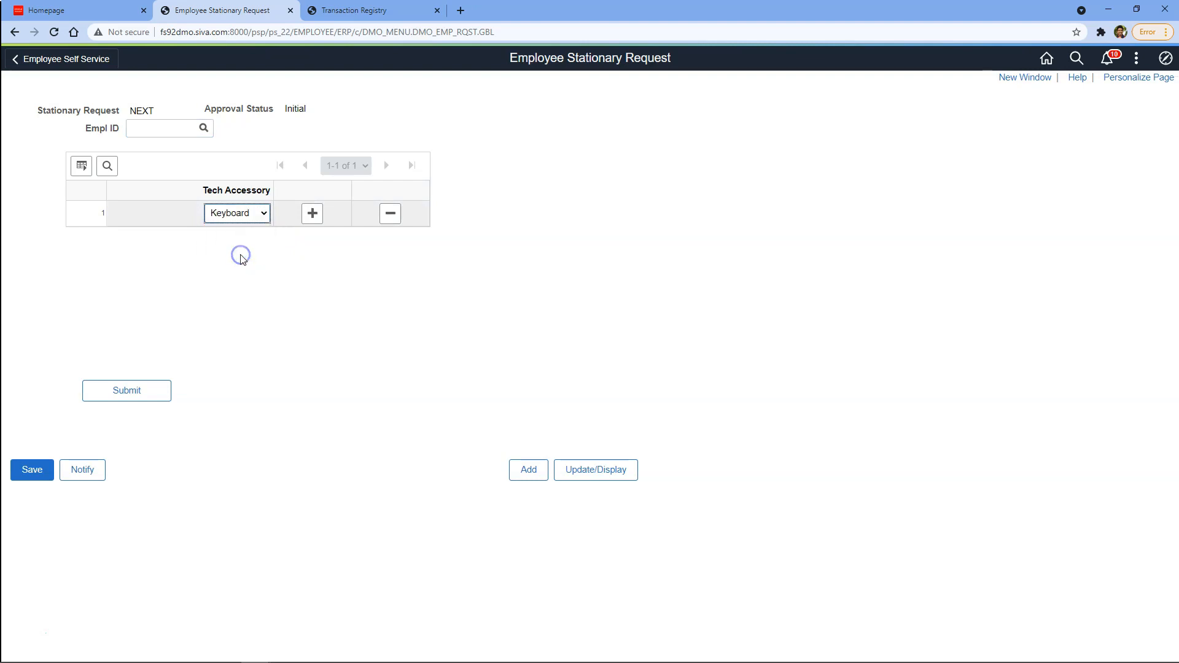
# Look up and select the sixth listed employee's ID for the stationary request, and submit it for approval.
pyautogui.click(203, 128)
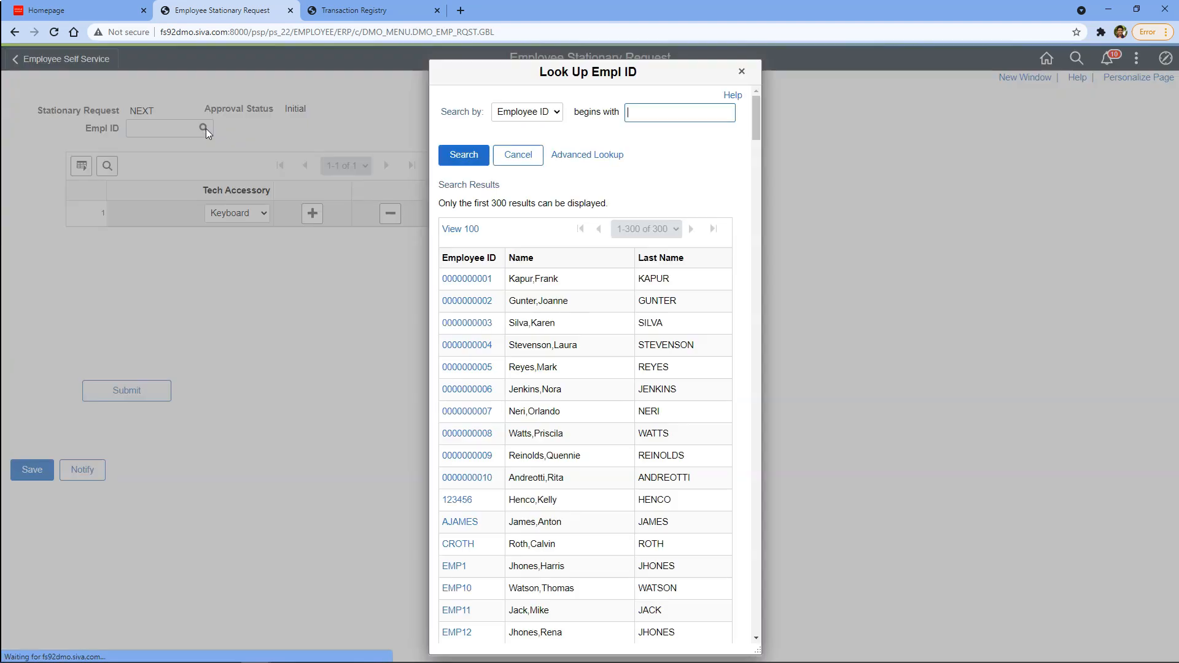
pyautogui.click(499, 398)
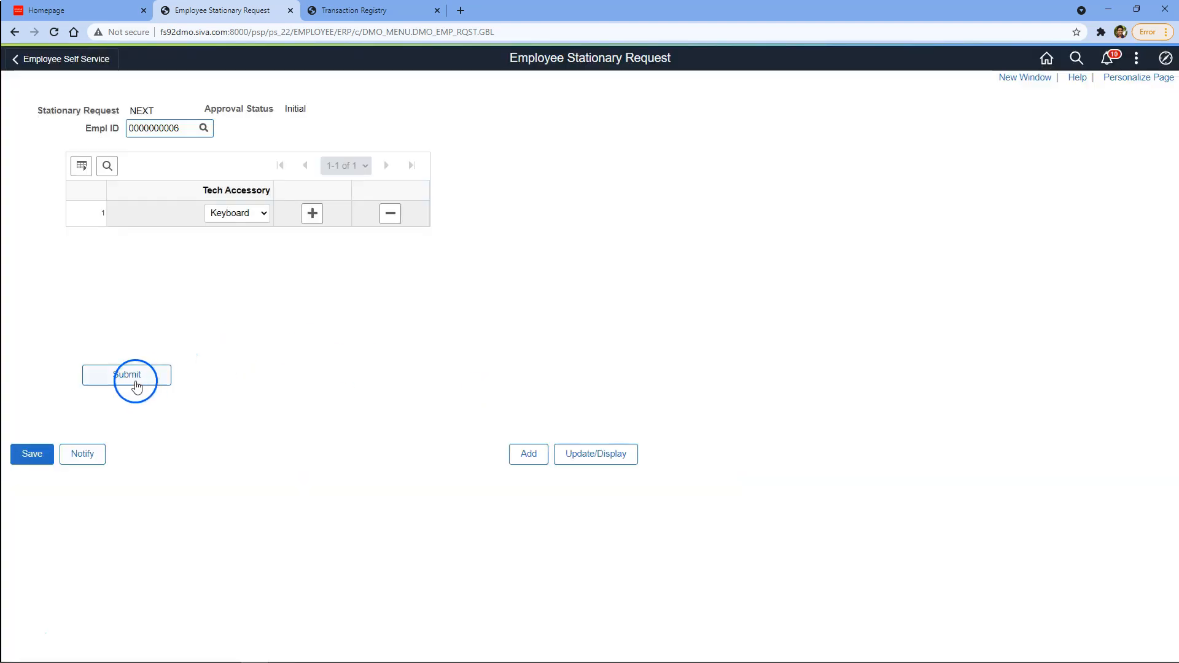
pyautogui.click(135, 386)
pyautogui.click(134, 376)
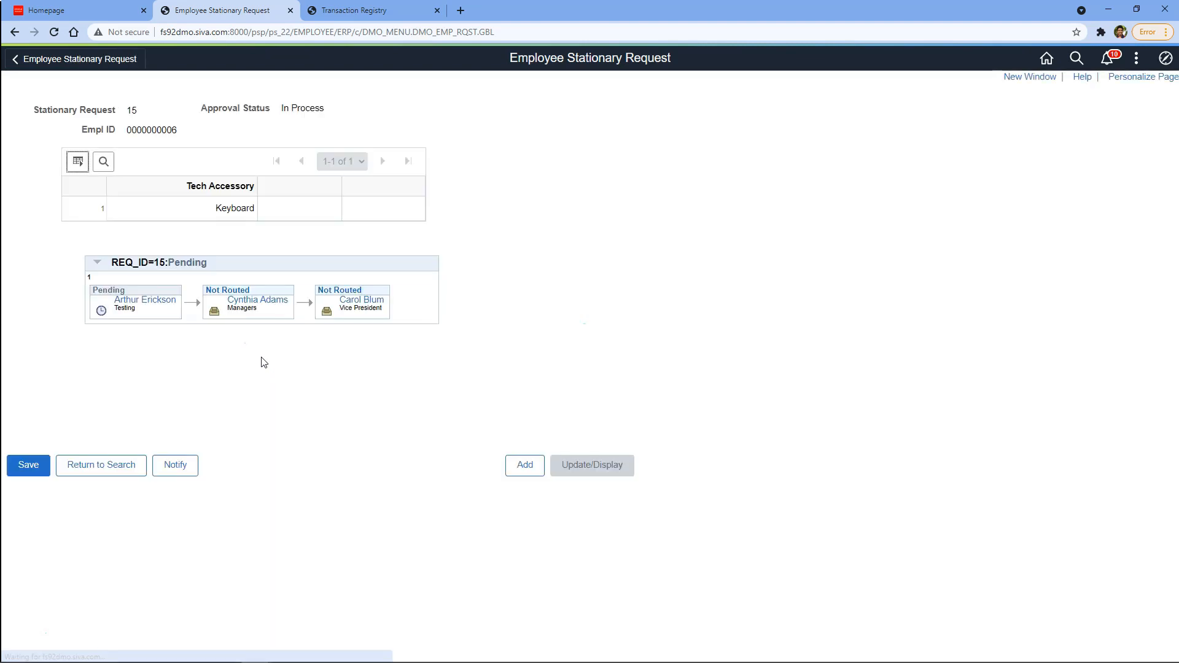
# Switch to the Transaction Registry and review the process ID and description of the DemoApproval transaction.
pyautogui.click(350, 14)
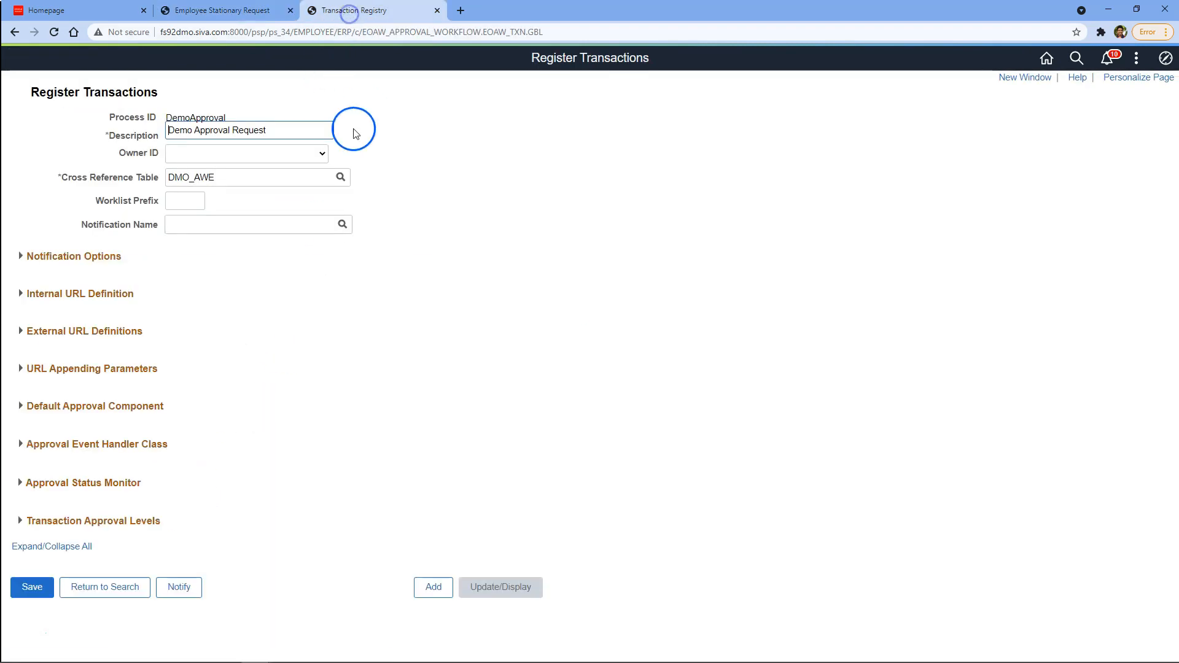
pyautogui.moveTo(291, 132); pyautogui.dragTo(223, 116)
pyautogui.click(172, 117)
pyautogui.click(212, 132)
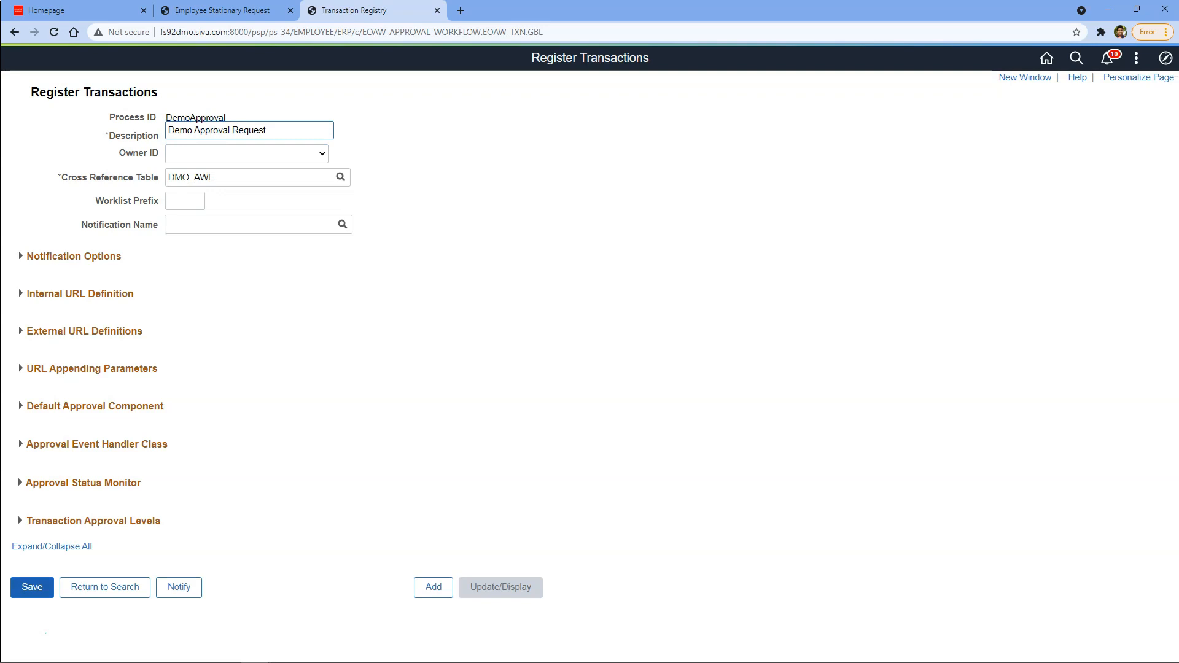
# Return to the Employee Self Service homepage and open Developer Registration under Enterprise Components, Page Composer Administrator.
pyautogui.hotkey('ctrl', 'shift', 'Tab')
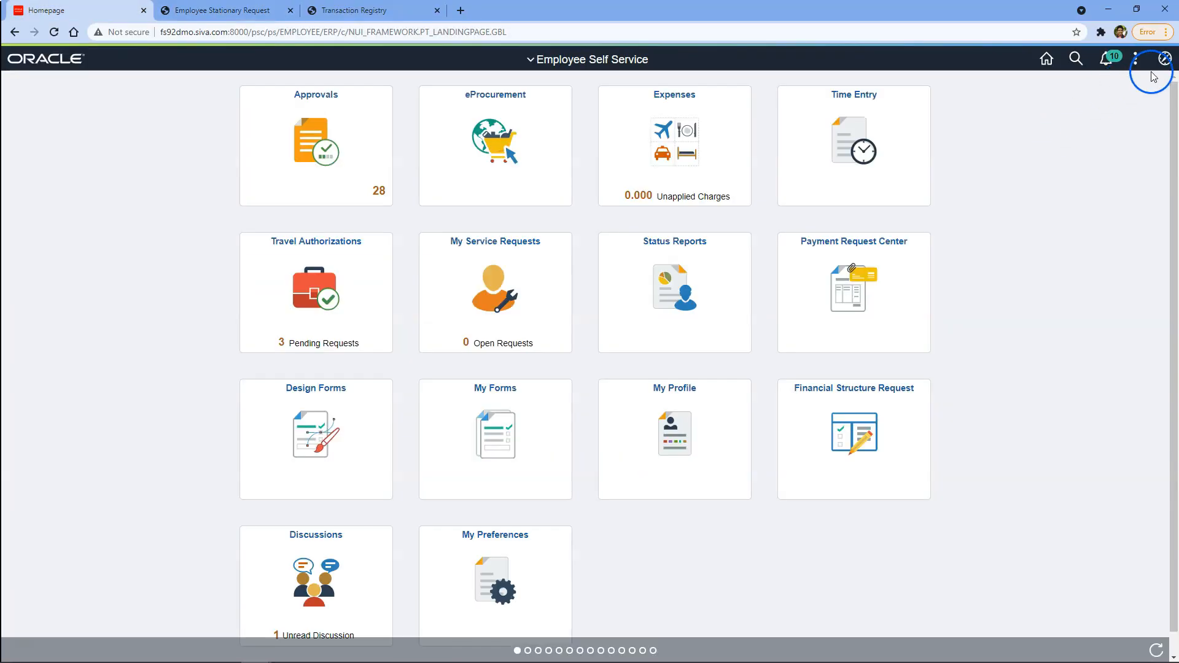
pyautogui.click(1154, 68)
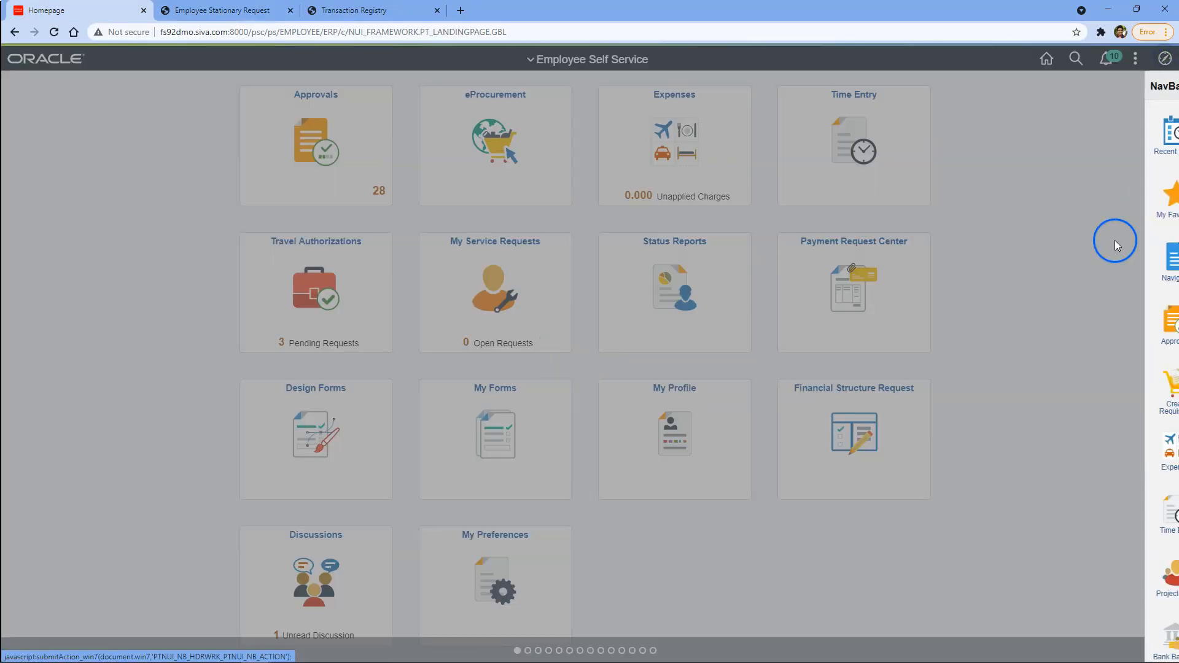
pyautogui.click(1144, 256)
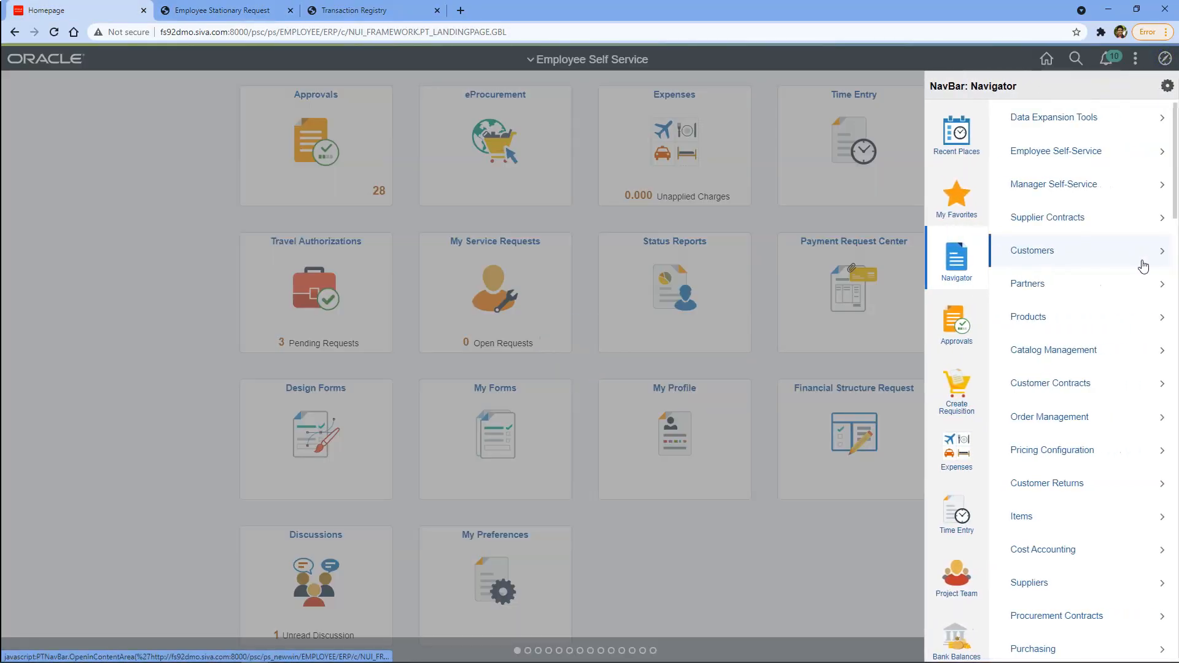
pyautogui.scroll(-5, 1110, 408)
pyautogui.scroll(-15, 1111, 408)
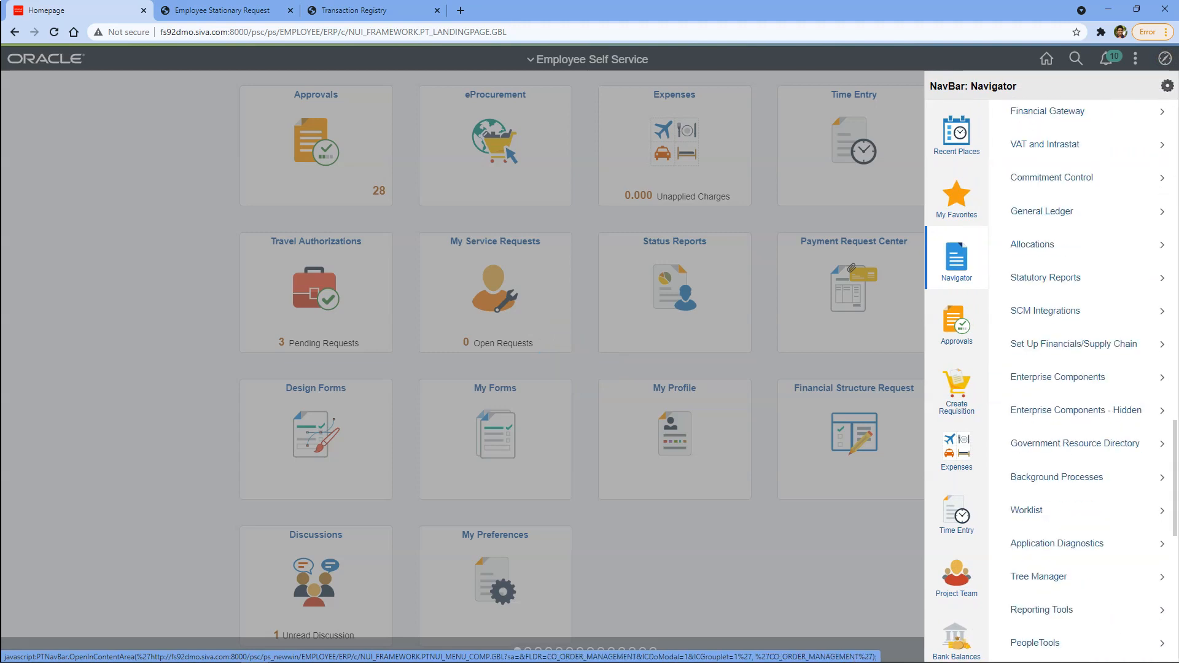
pyautogui.click(1072, 377)
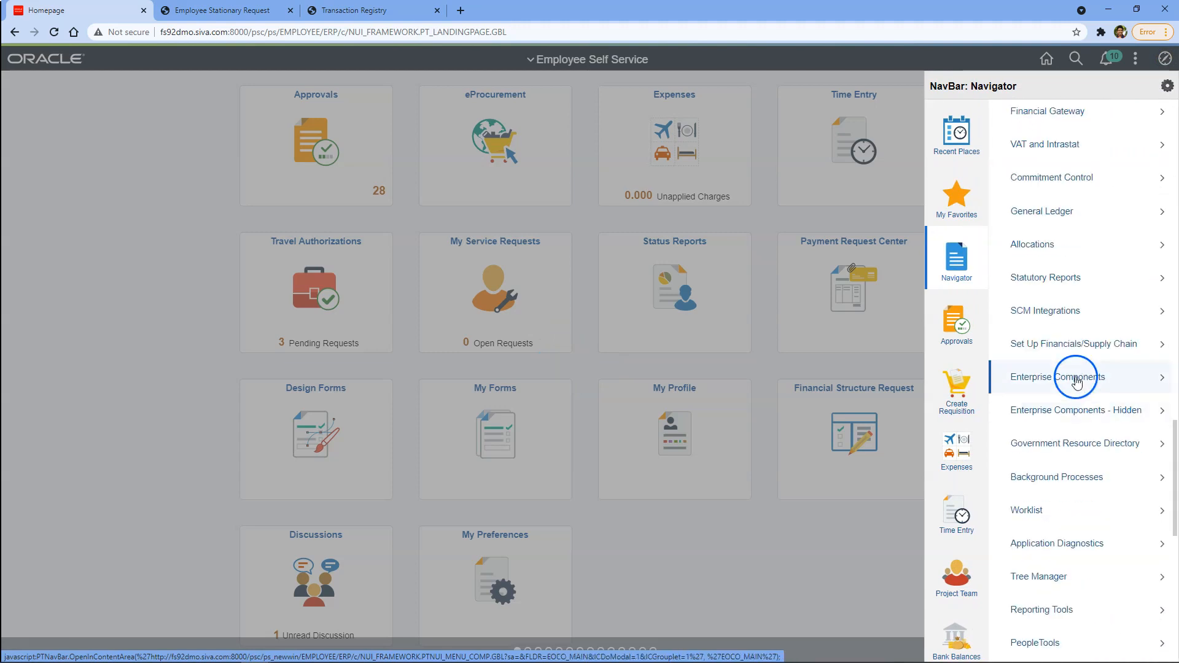
pyautogui.scroll(-6, 1077, 383)
pyautogui.click(1068, 480)
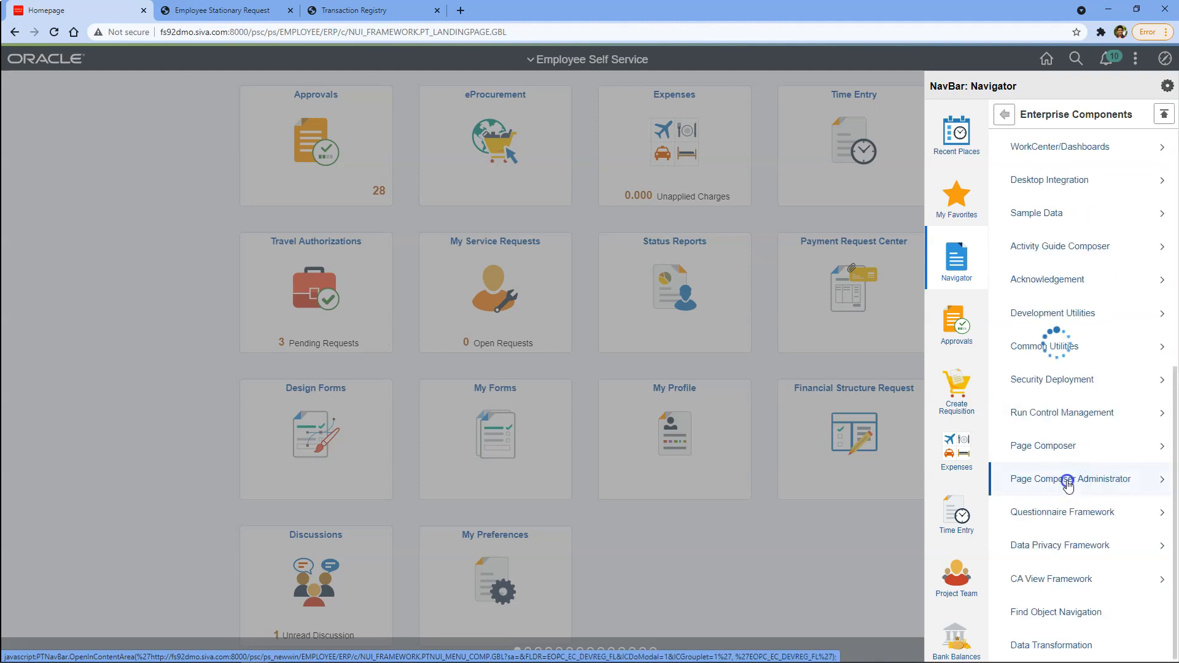
pyautogui.click(1078, 178)
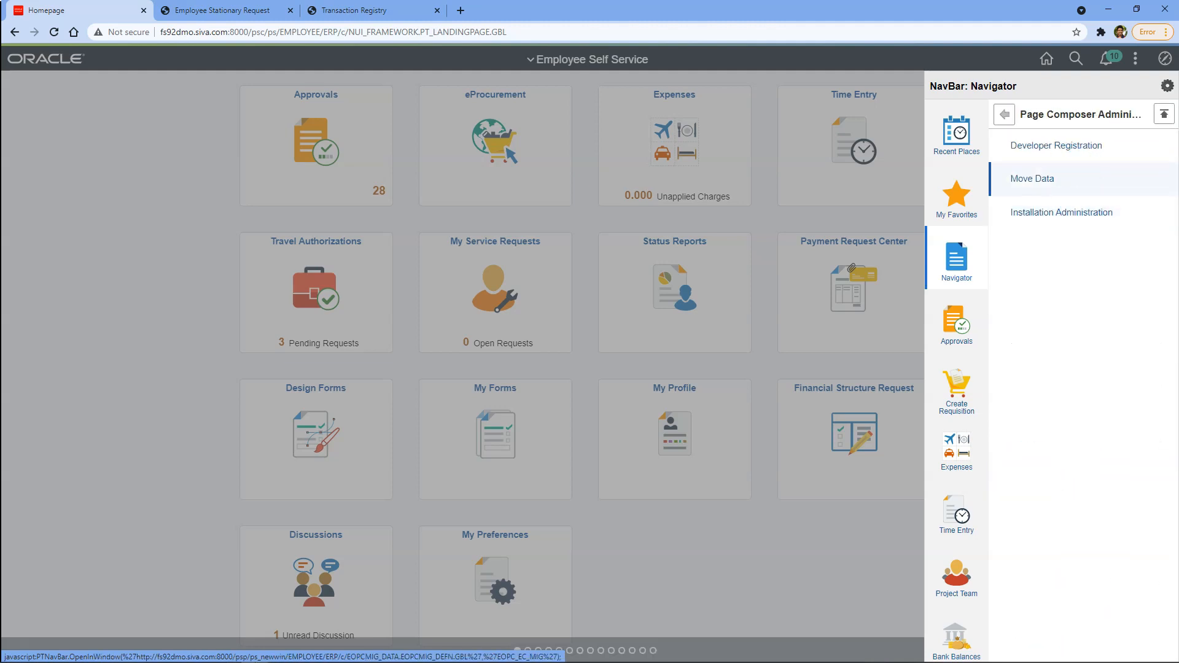
pyautogui.click(1059, 146)
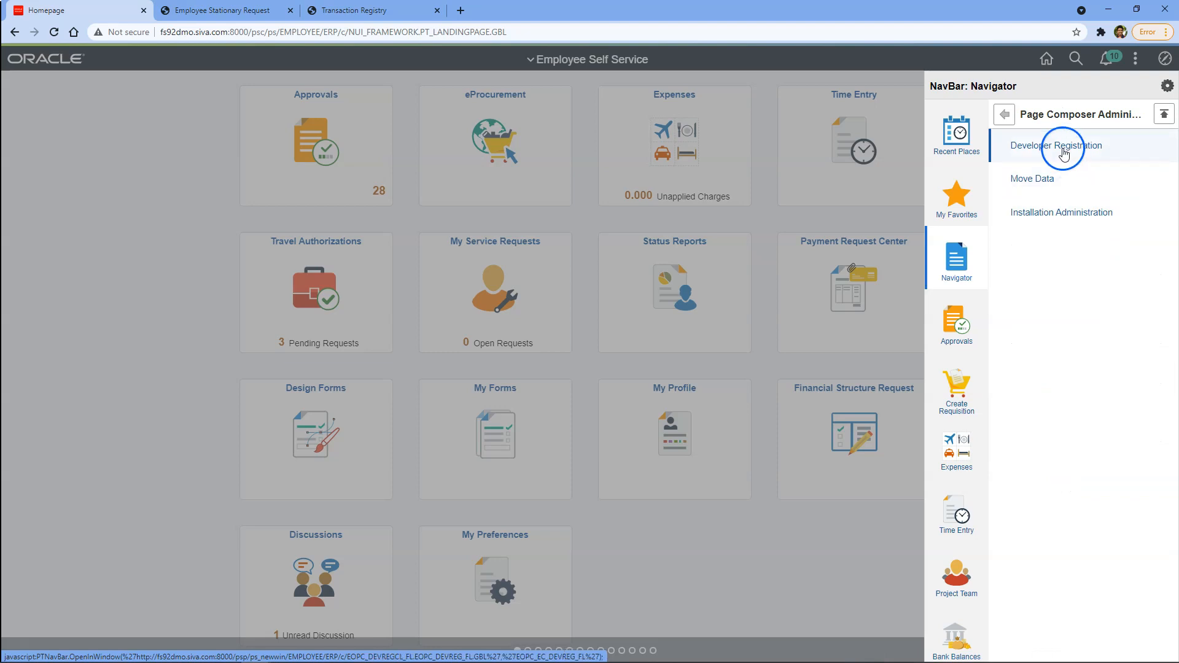
# Look up the registration definition and select APPROVALS, the Fluid Approvals Component.
pyautogui.click(122, 123)
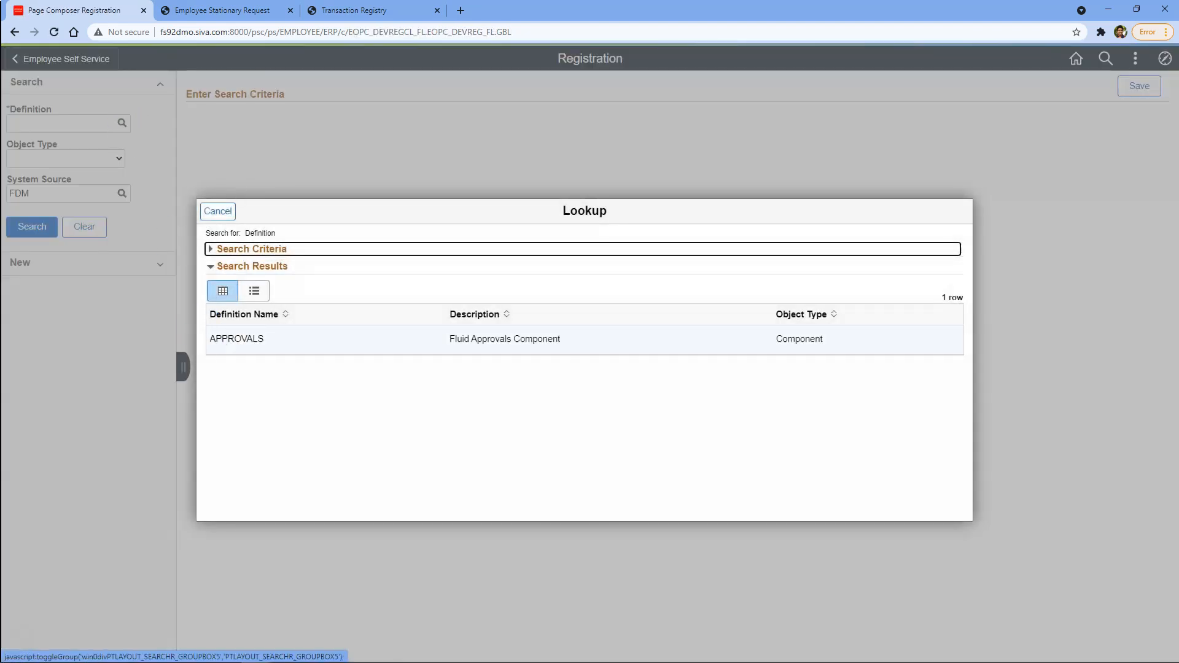
pyautogui.click(331, 451)
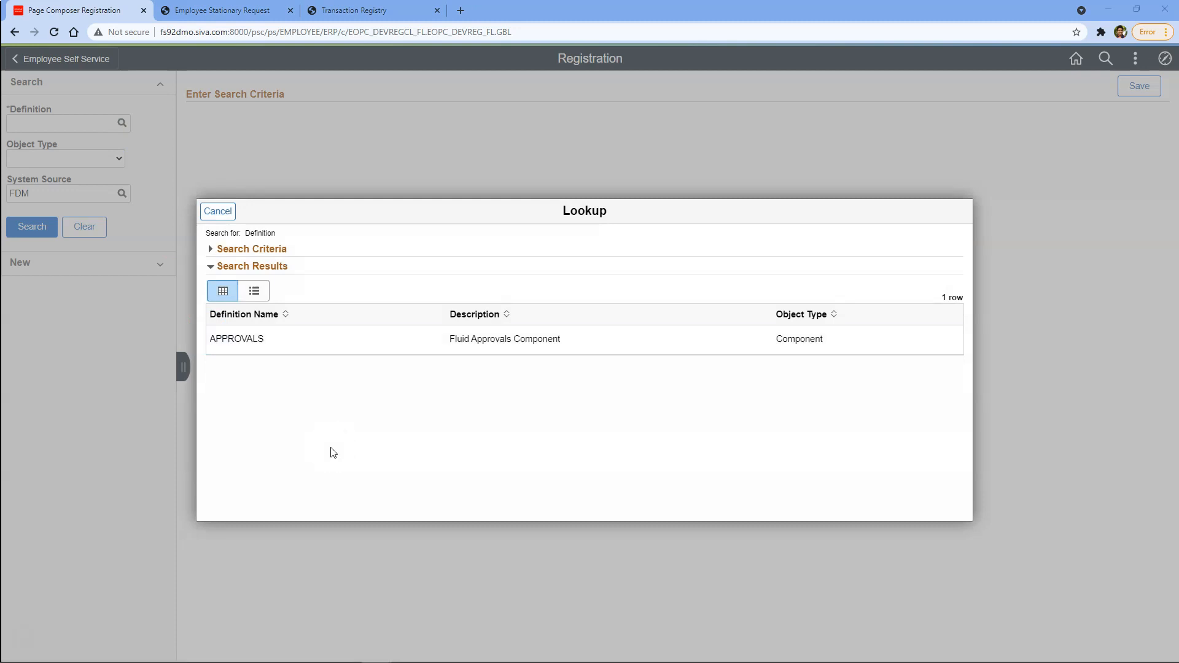
pyautogui.click(479, 399)
pyautogui.click(495, 368)
pyautogui.click(469, 344)
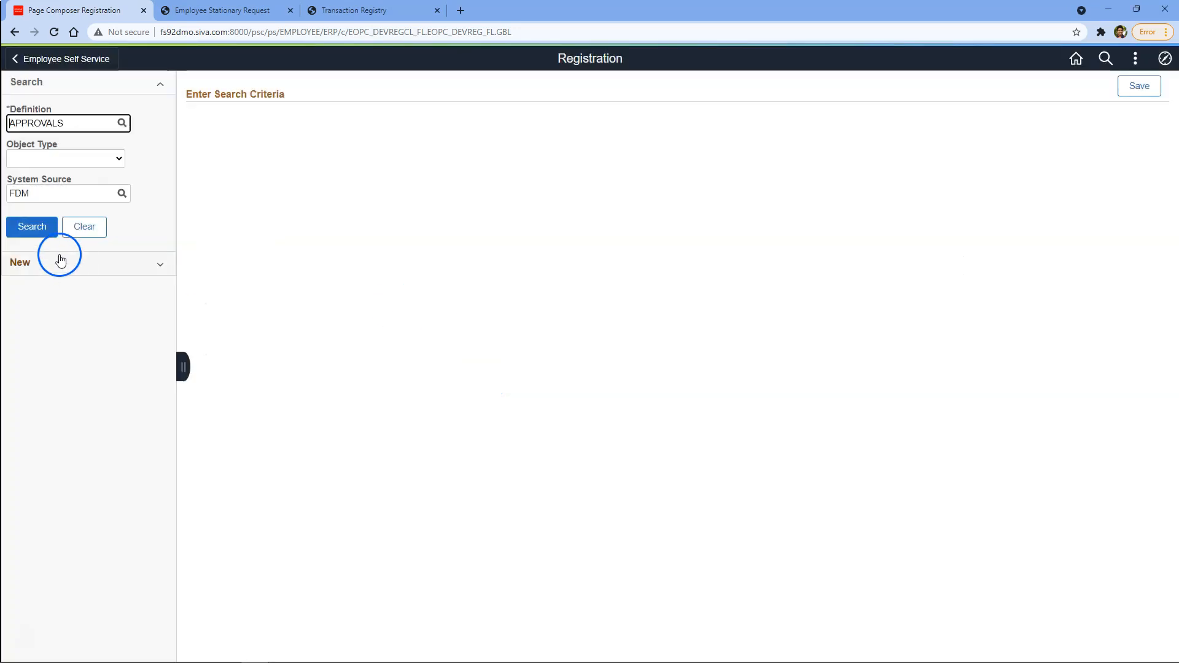
# Search for the APPROVALS definition and start adding an approval type to the Fluid Approvals Component.
pyautogui.click(32, 226)
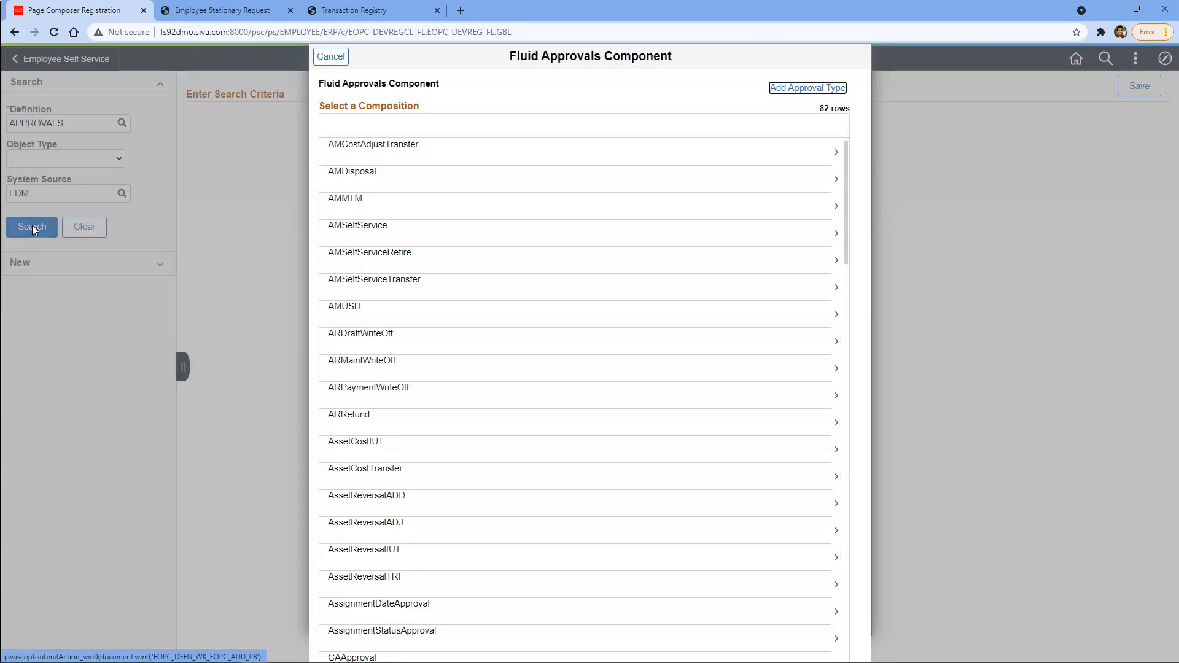
pyautogui.click(790, 99)
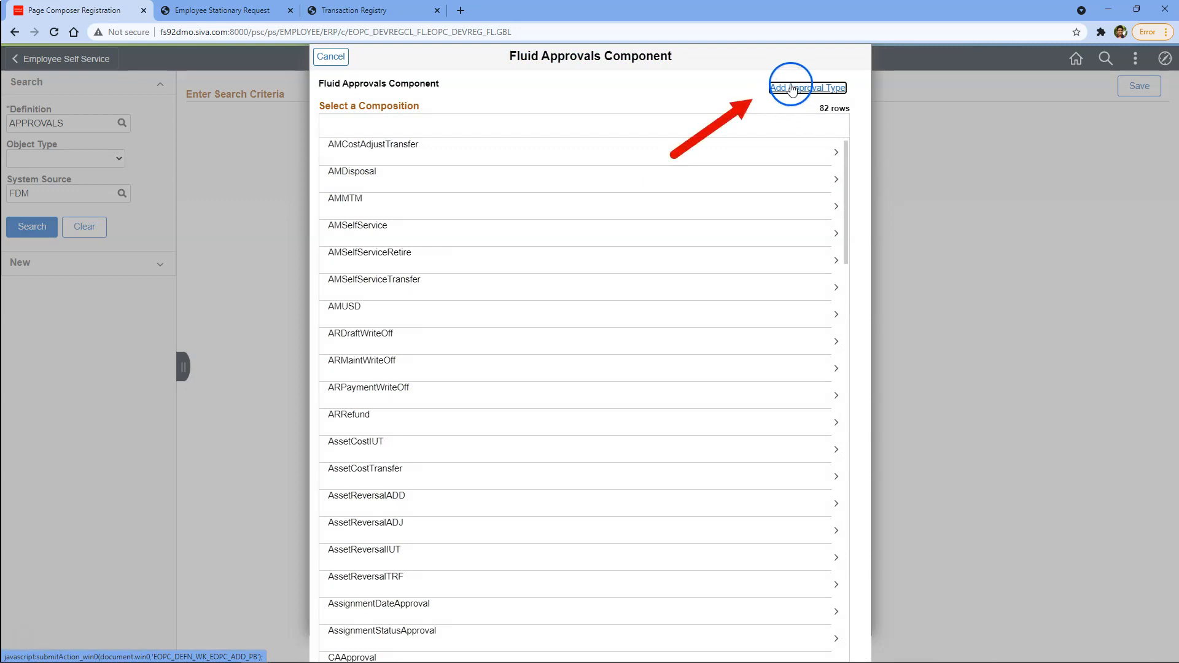
pyautogui.click(791, 89)
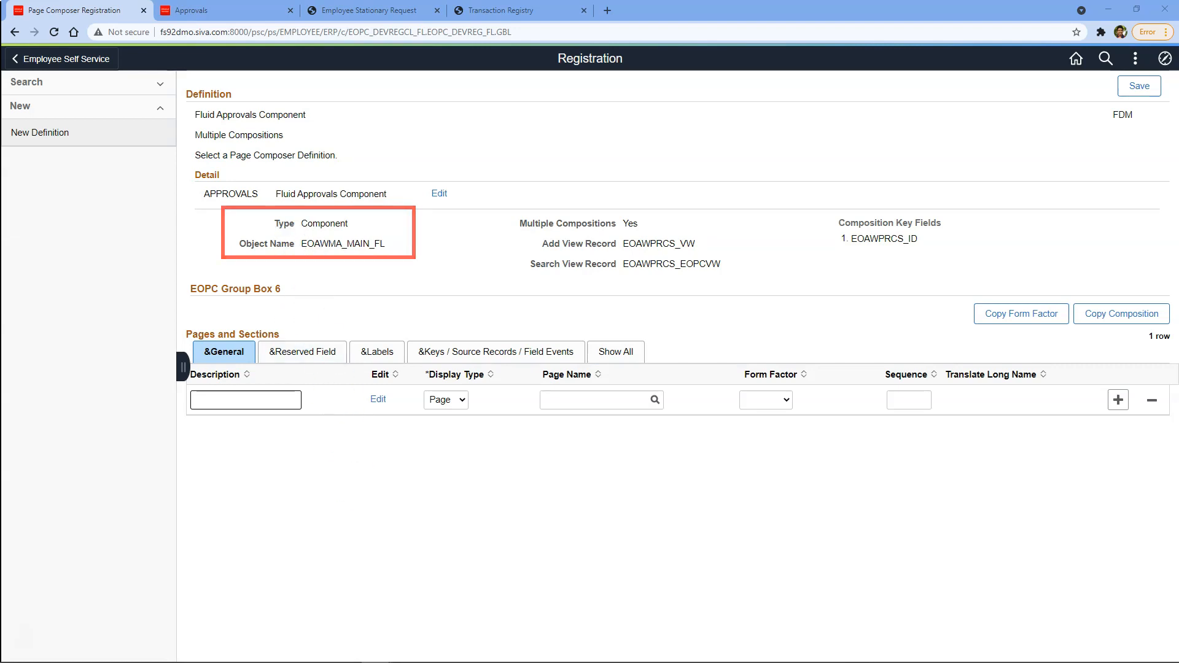
# Switch to Application Designer and open the EOAWMA_RSLT_SBF subpage from the EOAWMA_MAIN_FL page layout.
pyautogui.doubleClick(361, 248)
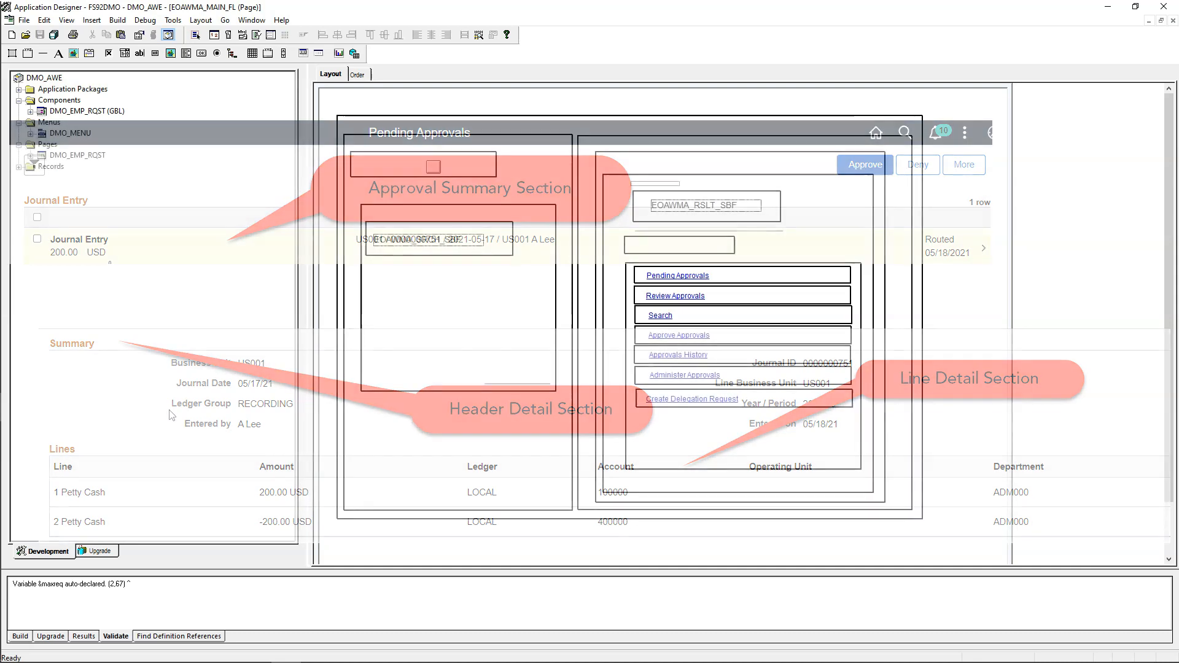
pyautogui.click(674, 211)
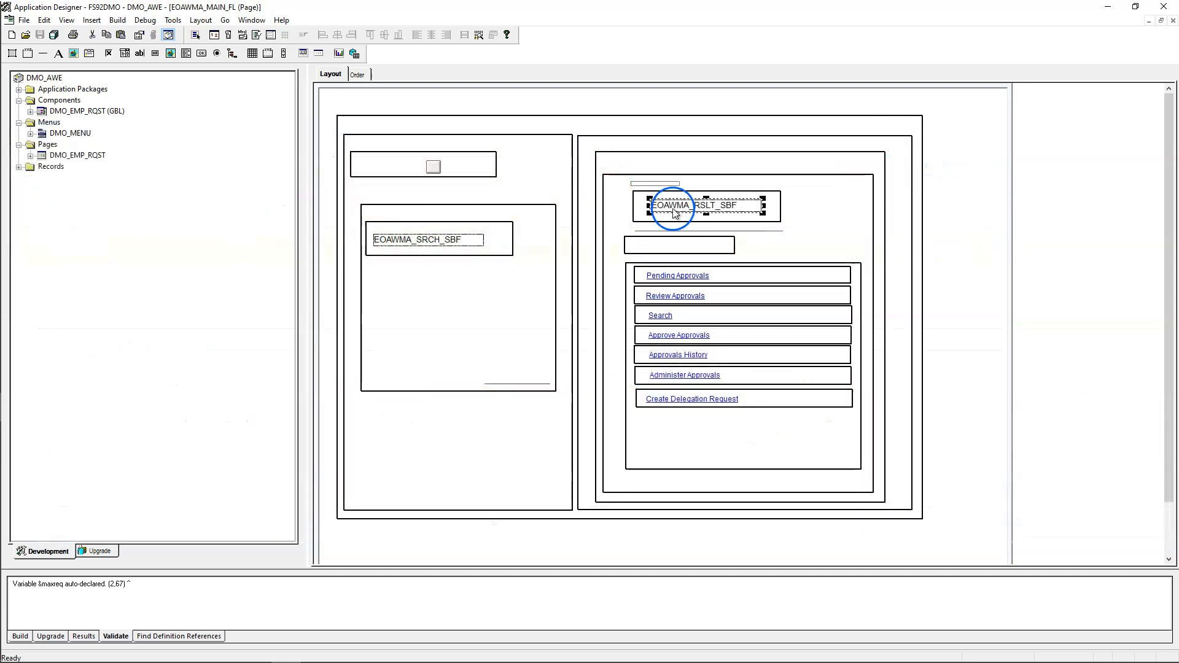
pyautogui.rightClick(674, 211)
pyautogui.click(682, 218)
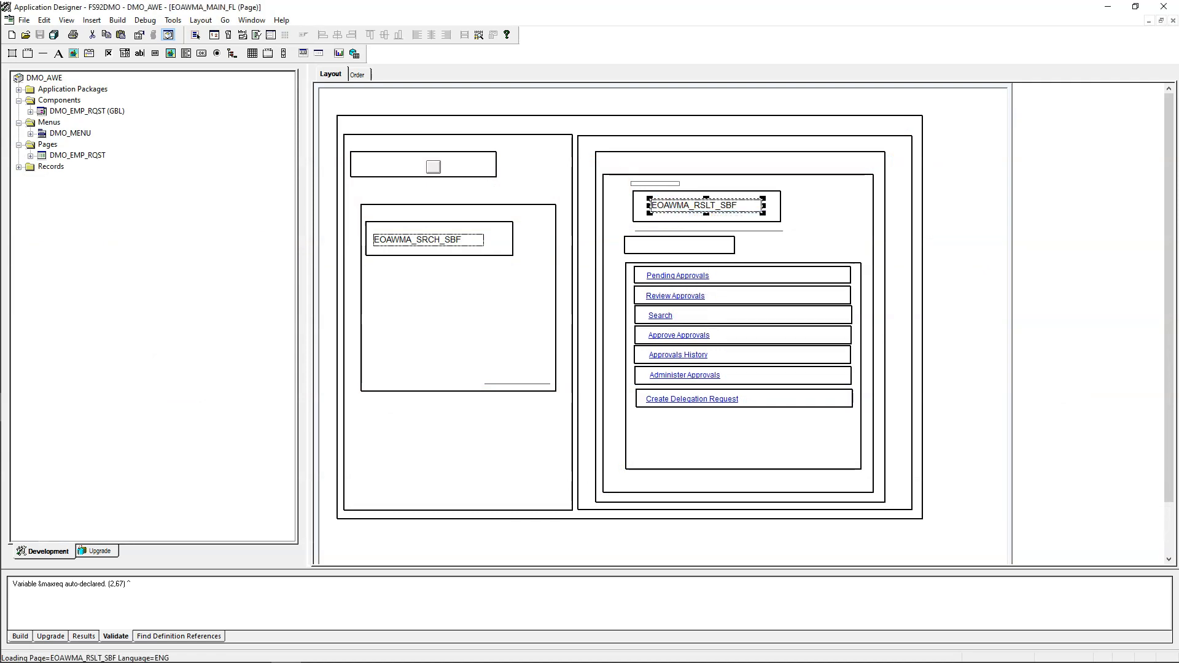
# Inspect the general properties of the grid below Process ID on the EOAWMA_RSLT_SBF subpage, and close them without changes.
pyautogui.click(351, 453)
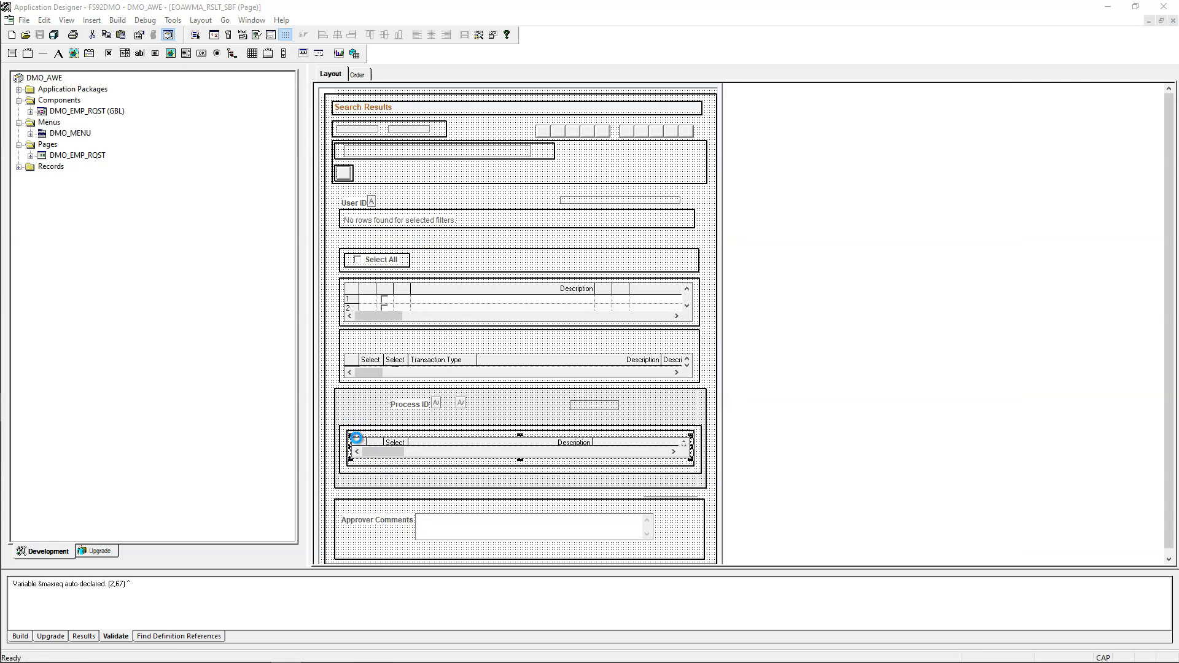
pyautogui.doubleClick(356, 439)
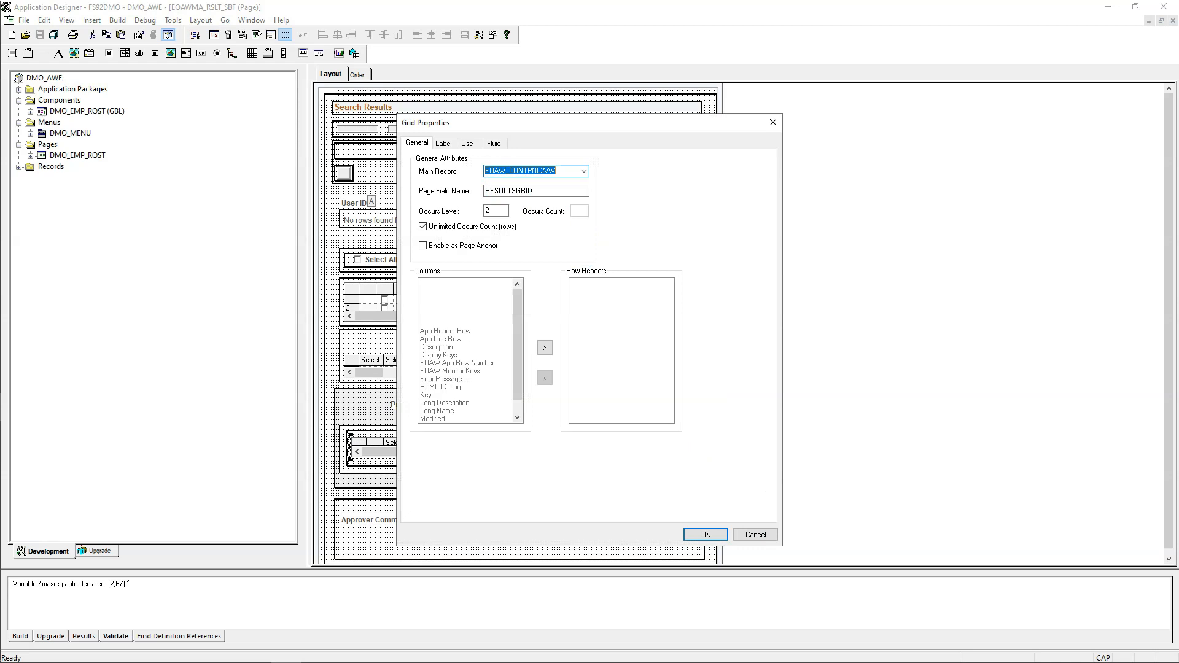
pyautogui.click(756, 534)
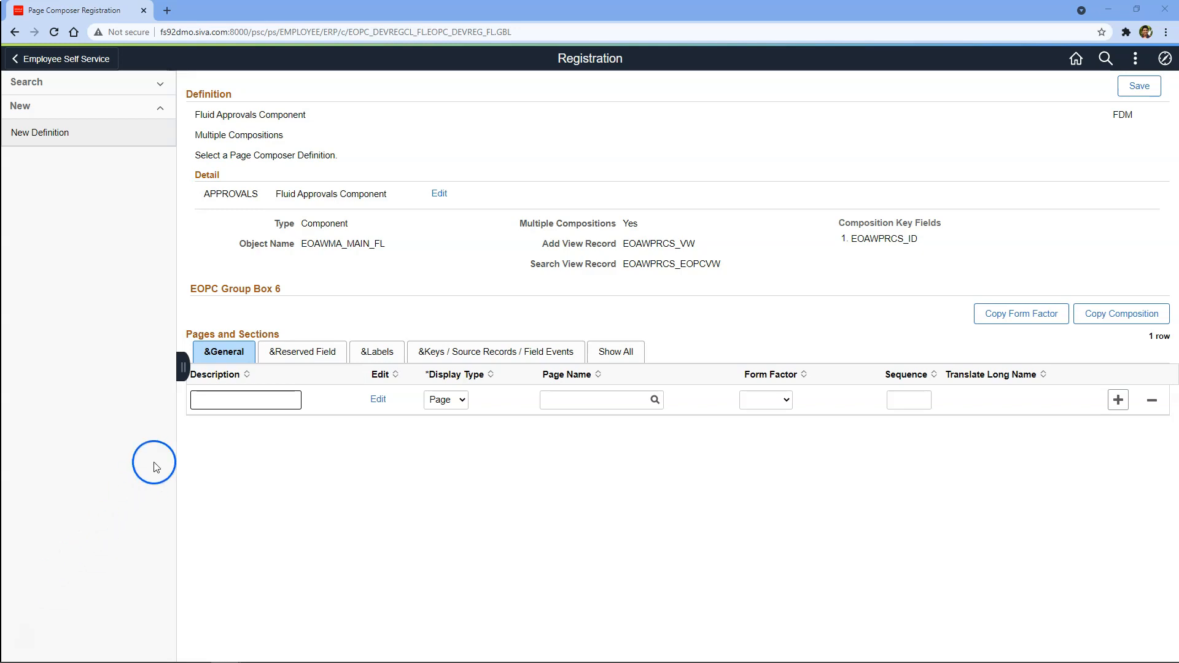
# Fill in the Pages and Sections row with description "Stationary Request Summary", page name EOAWMA_RSLT_SBF and form factor X-Large.
pyautogui.click(209, 398)
pyautogui.write('Stationary Request Summary')
pyautogui.click(596, 402)
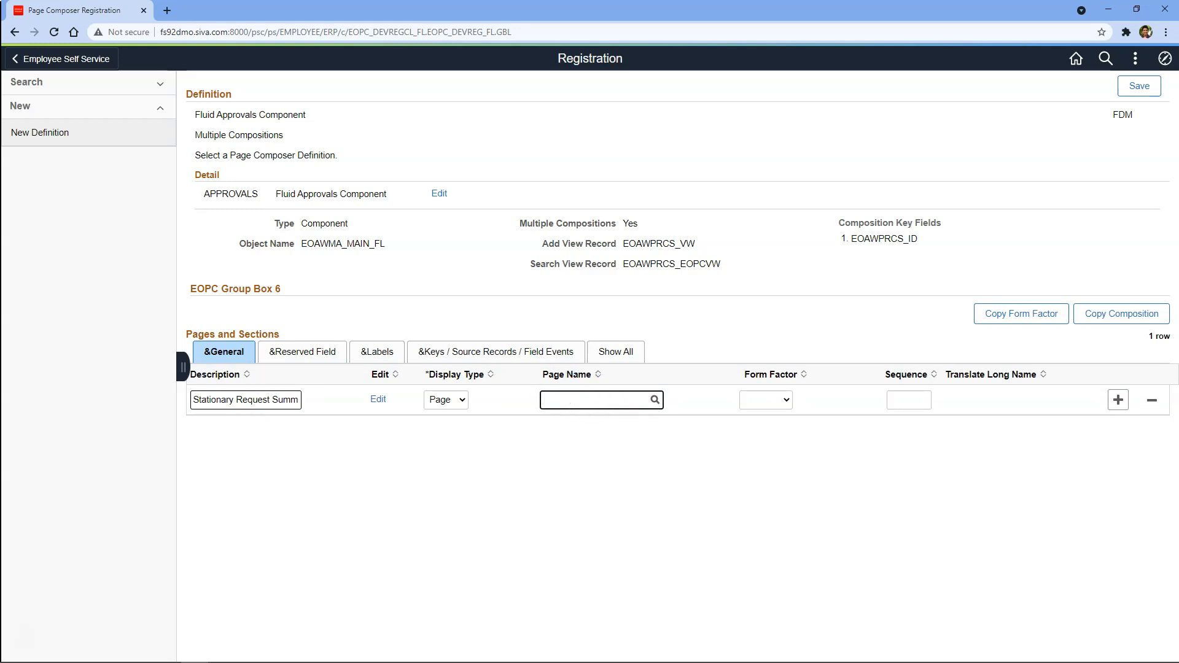
pyautogui.hotkey('alt', 'Tab')
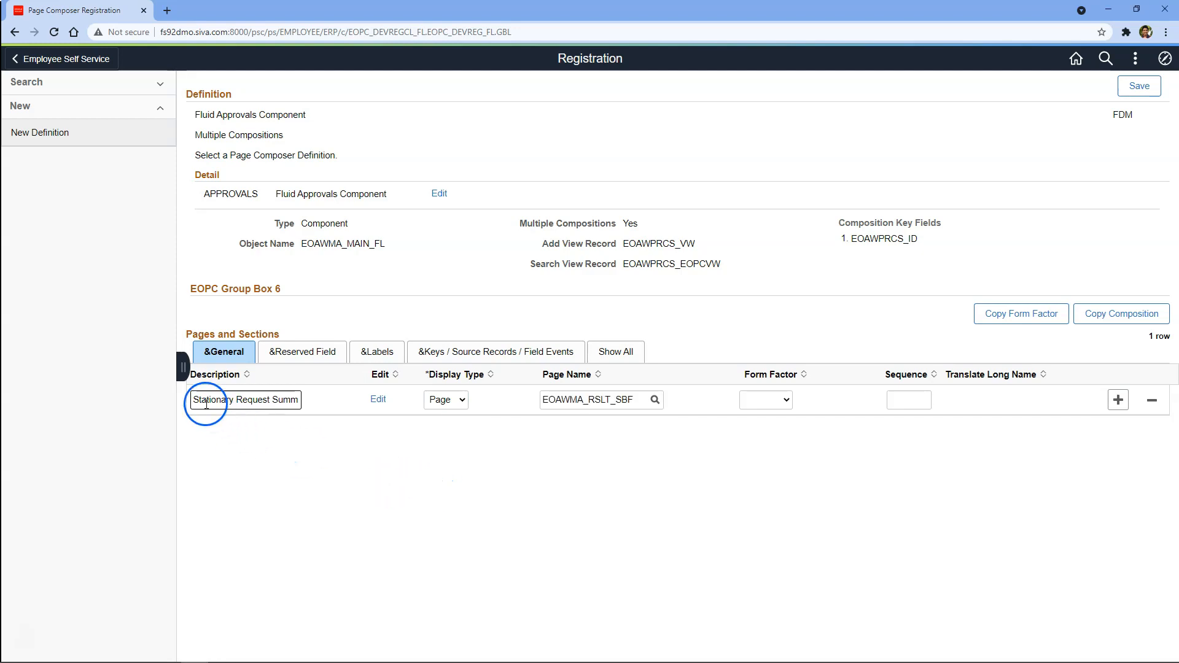
pyautogui.click(193, 401)
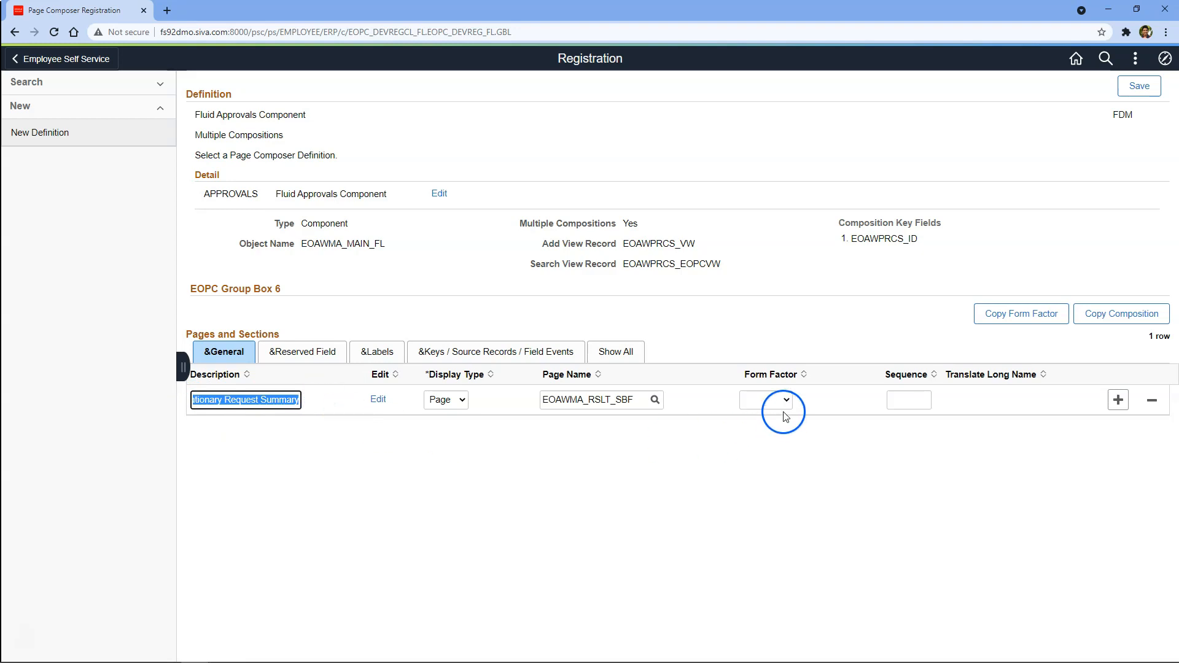
pyautogui.click(767, 400)
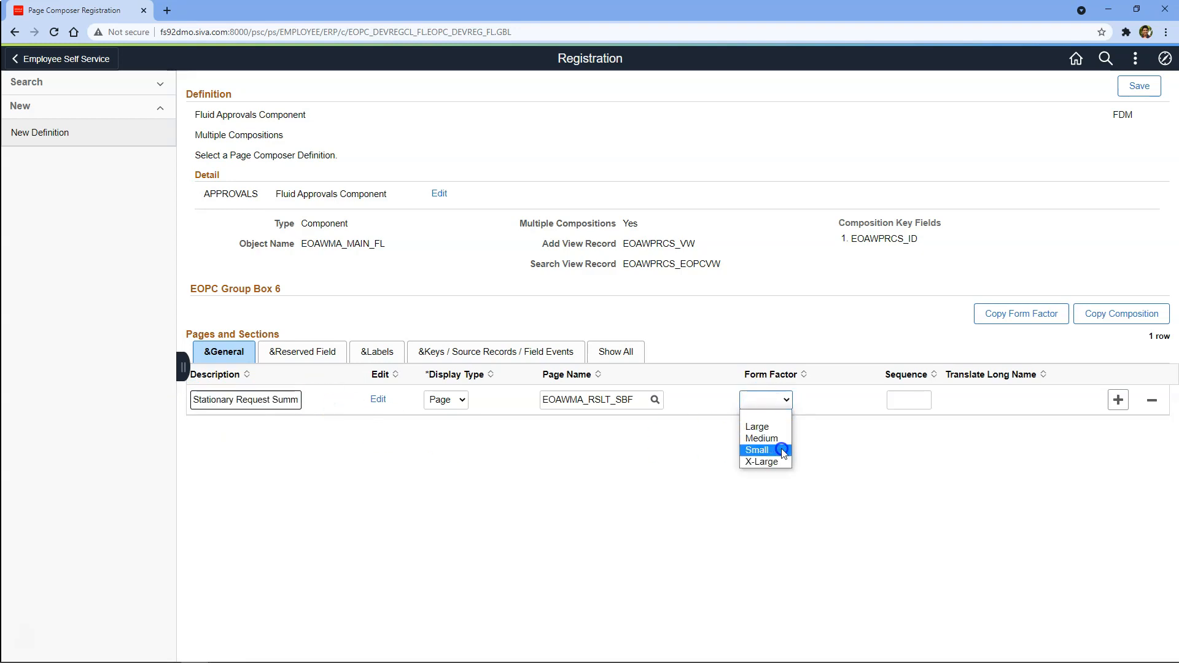
pyautogui.click(773, 467)
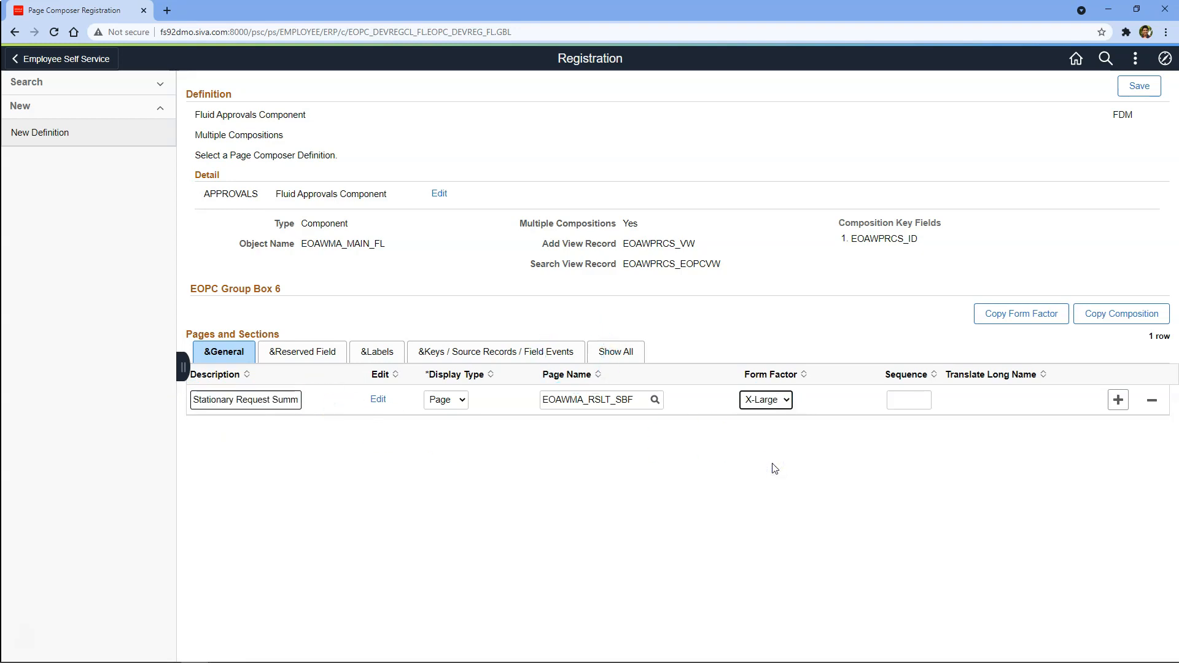
# Set the Stationary Request Summary row's page reserved field to OBJ0000006, the Level 2 Row HTML field.
pyautogui.click(310, 352)
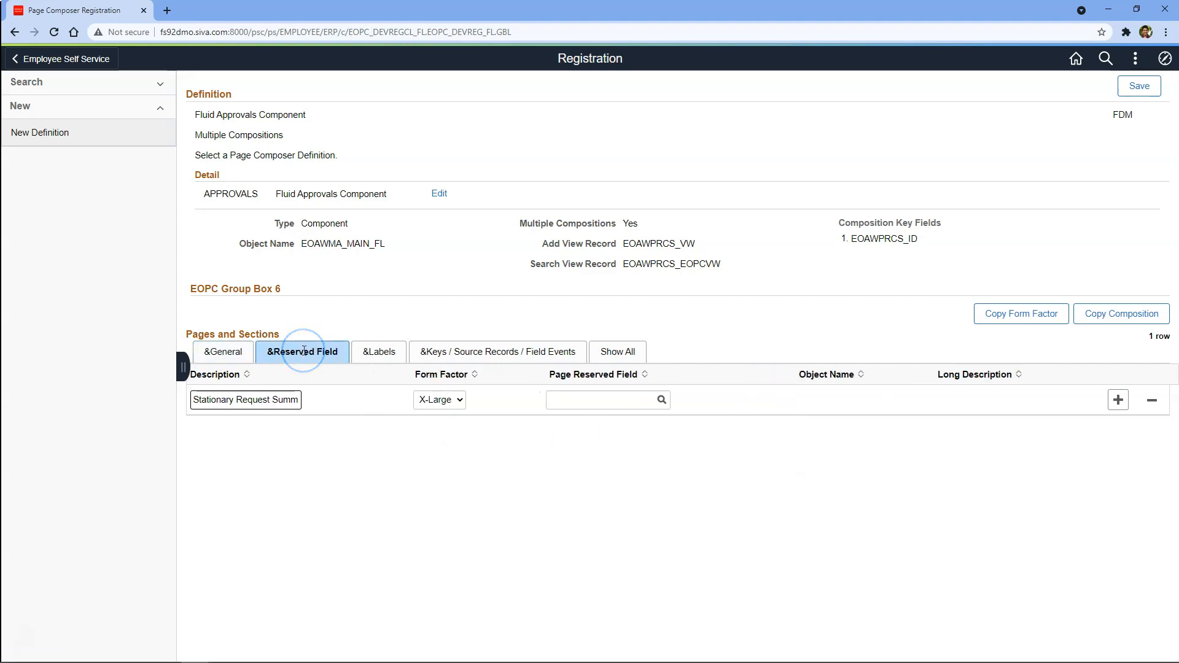
pyautogui.click(574, 400)
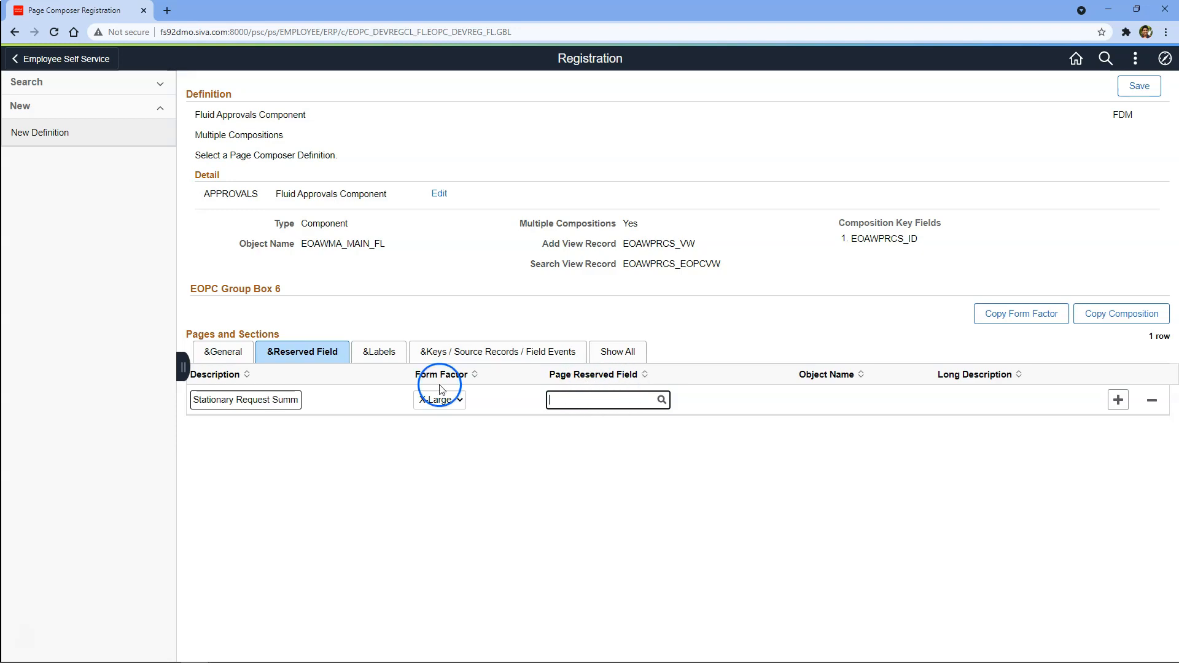
pyautogui.click(661, 400)
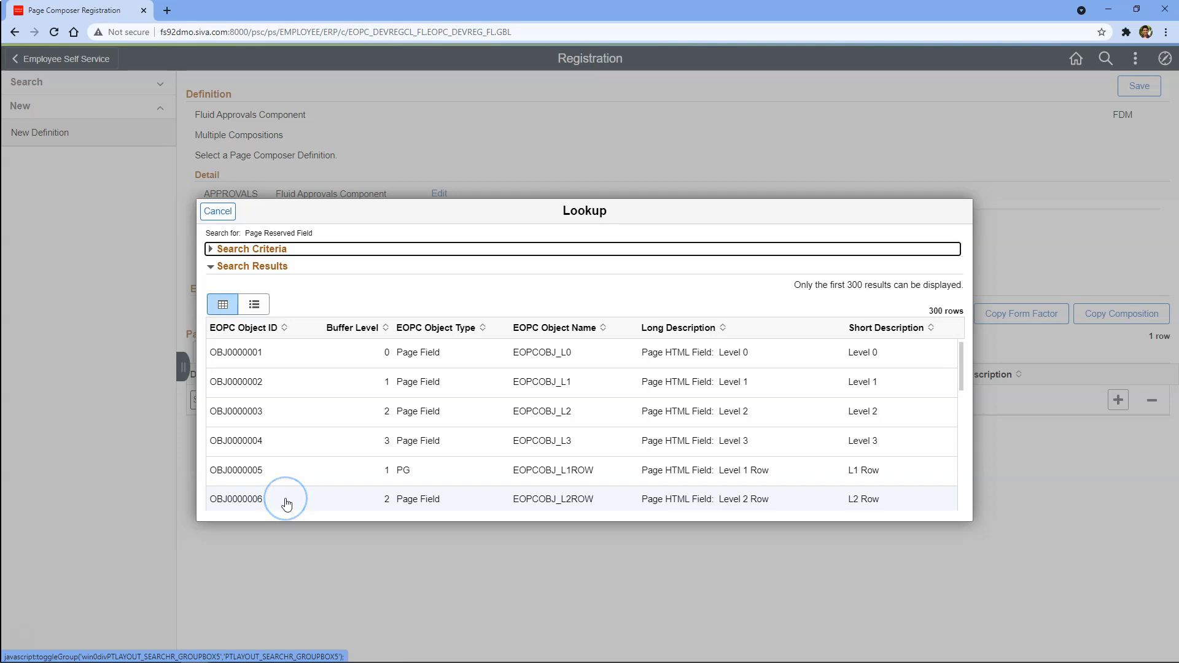
pyautogui.click(250, 504)
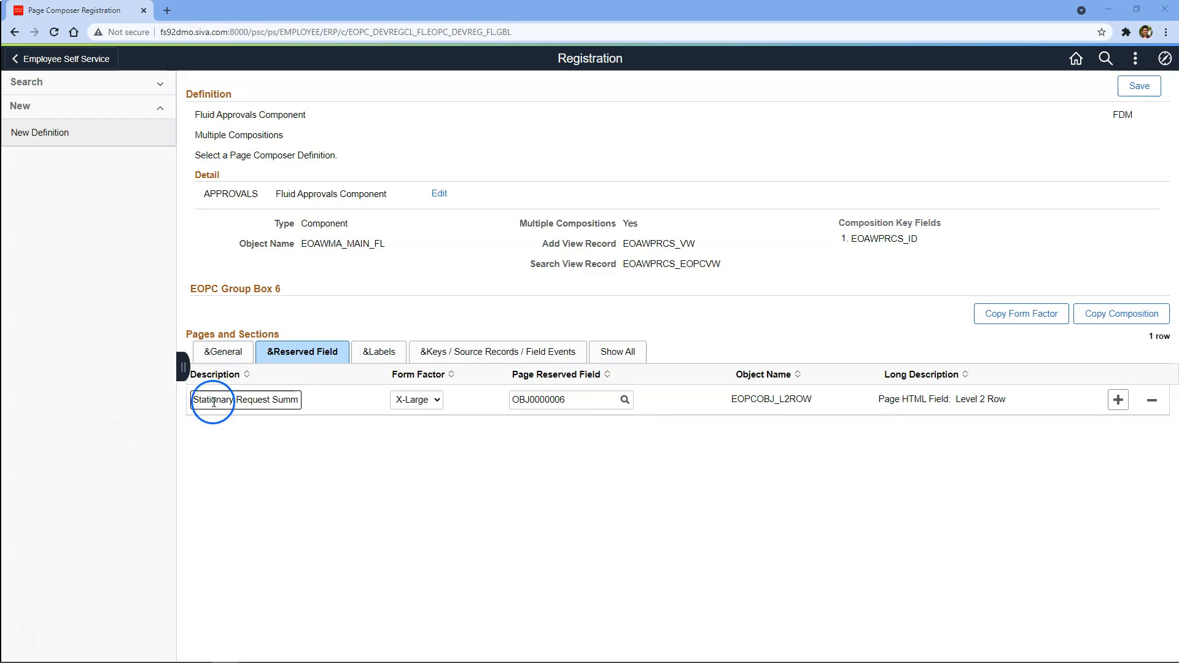
pyautogui.moveTo(211, 399); pyautogui.dragTo(288, 400)
pyautogui.click(297, 461)
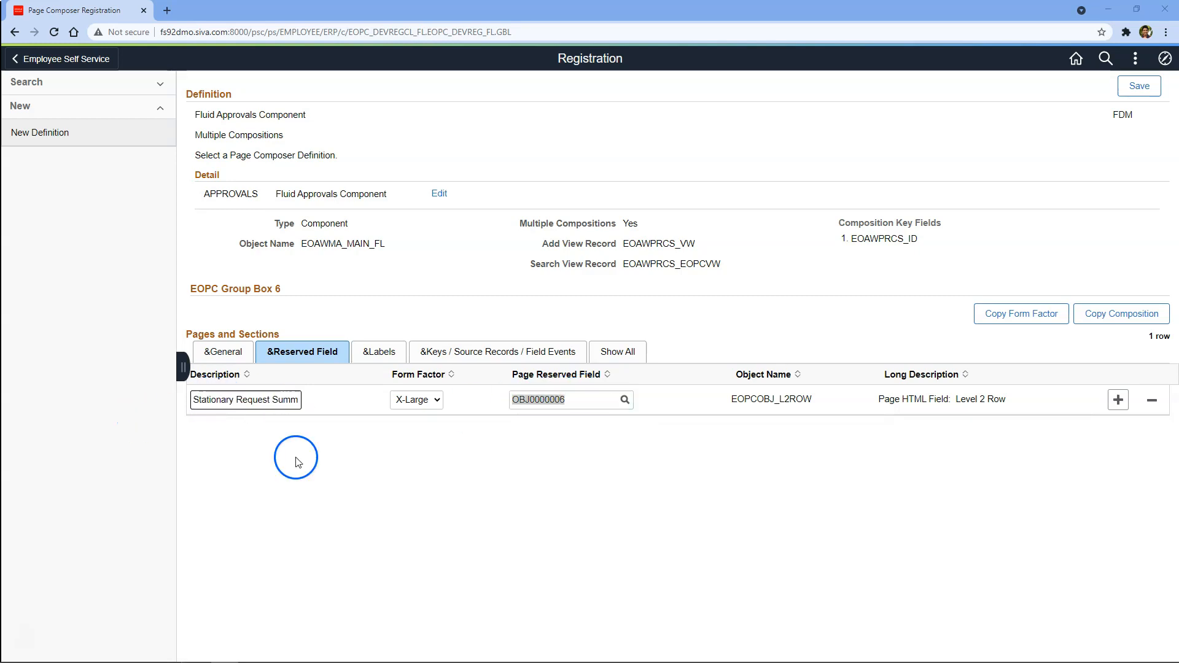
# Set the summary row's composition key fields to cross-reference record DMO_AWE and EOAWPRCS_ID key value DemoApproval.
pyautogui.click(381, 358)
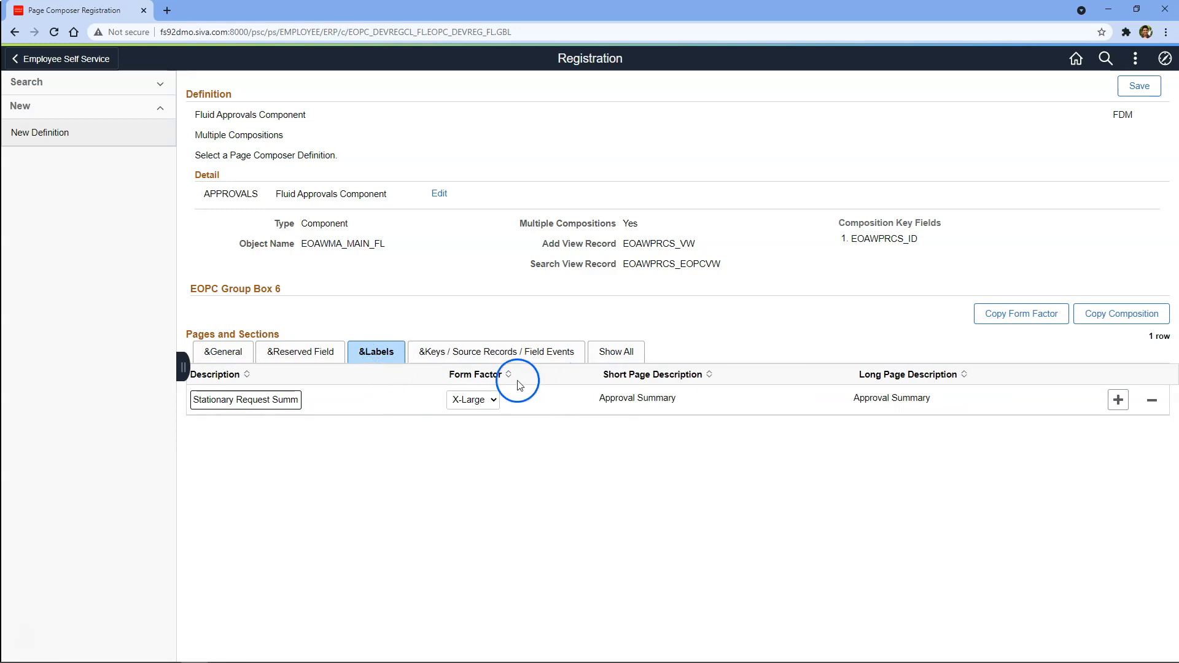
pyautogui.click(521, 356)
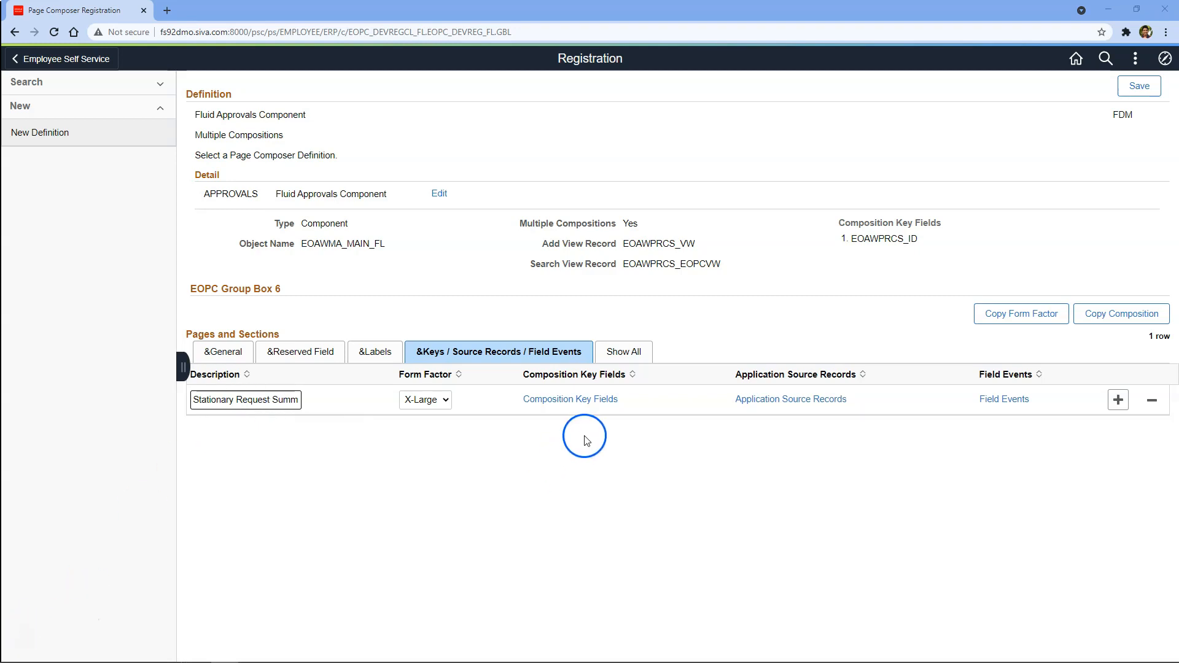
pyautogui.click(576, 402)
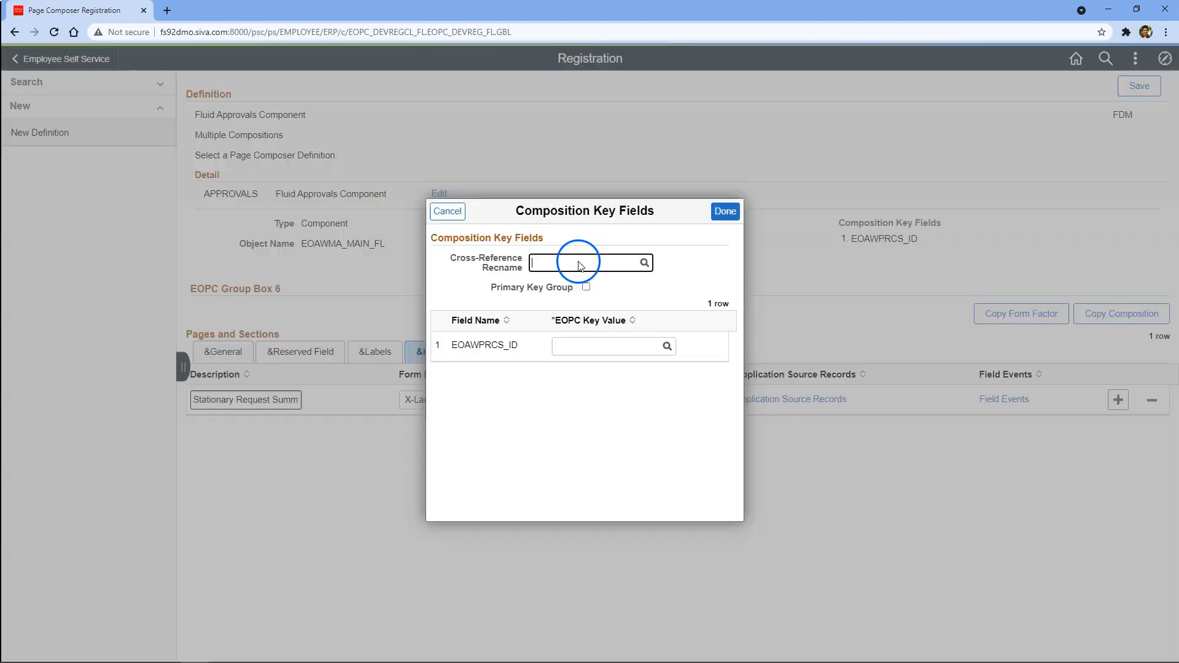
pyautogui.write('DMO_AWE')
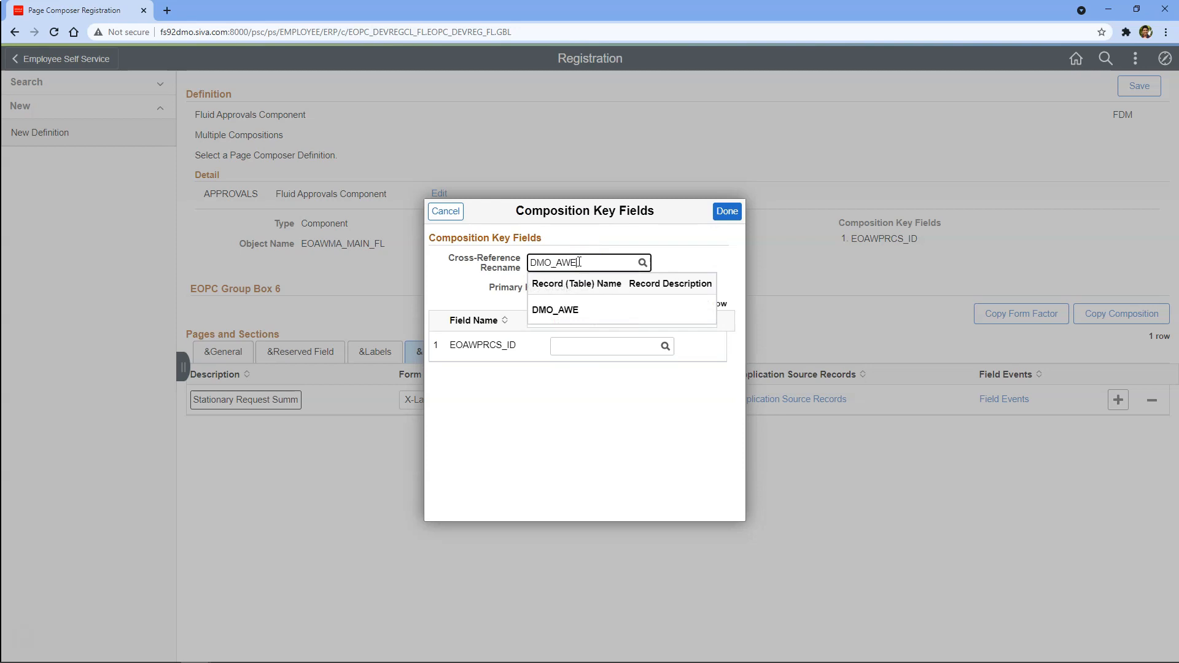
pyautogui.click(574, 308)
pyautogui.click(578, 342)
pyautogui.write('d')
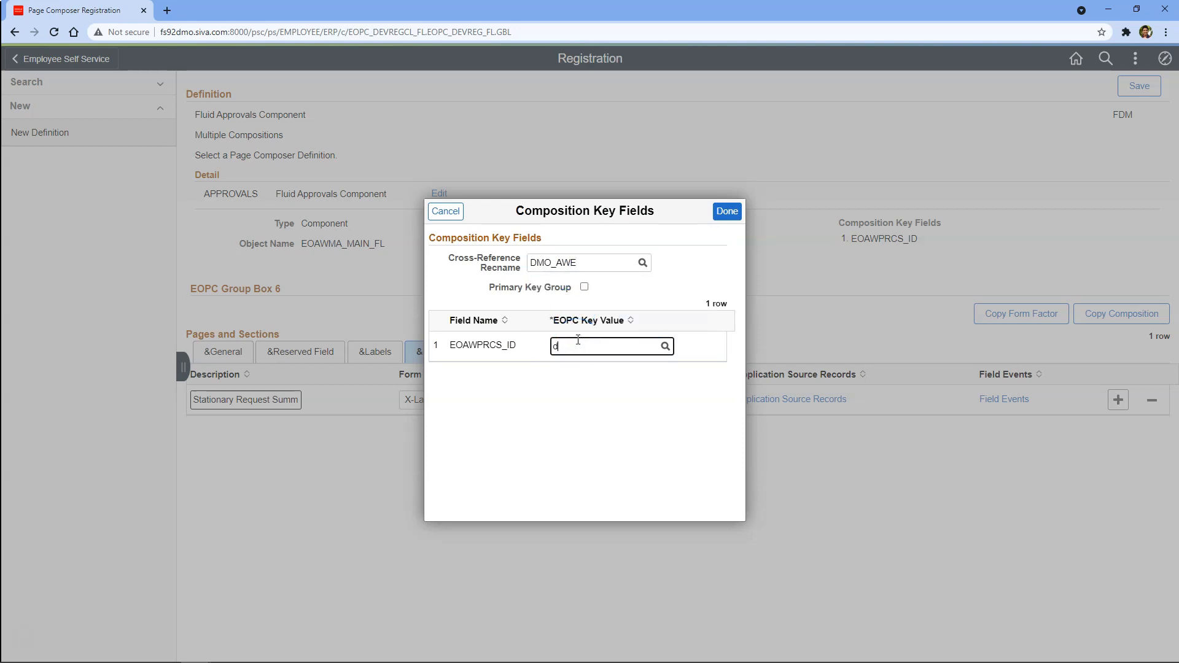
pyautogui.write('emoApp')
pyautogui.click(605, 394)
pyautogui.moveTo(617, 347); pyautogui.dragTo(543, 344)
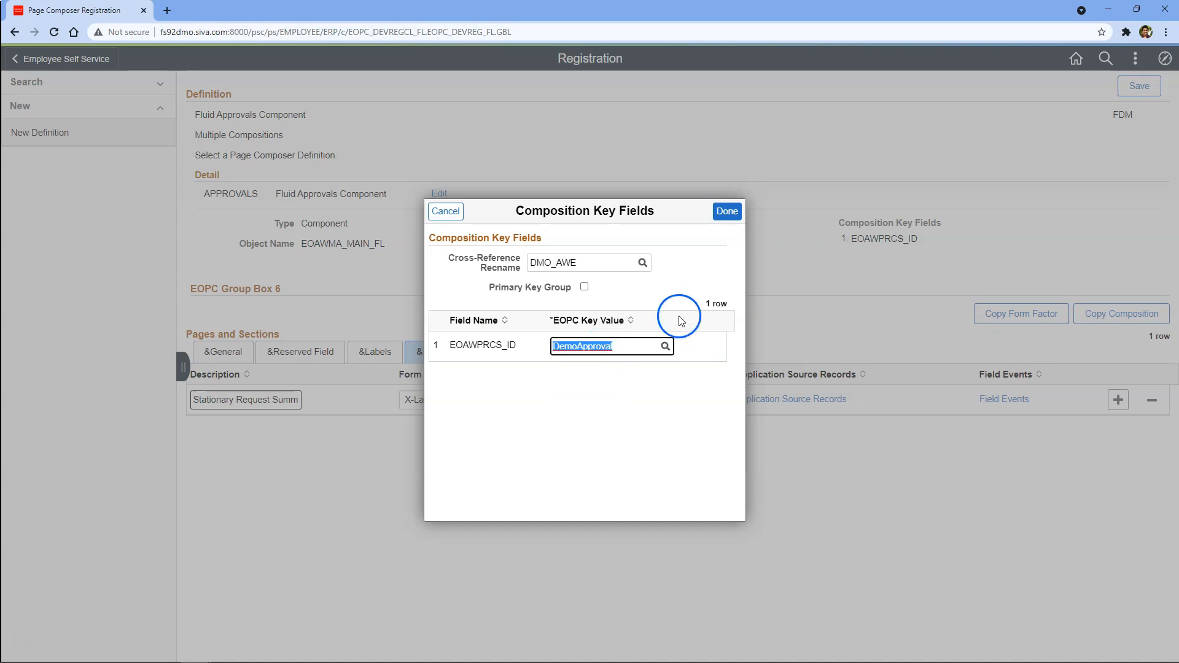
pyautogui.click(728, 212)
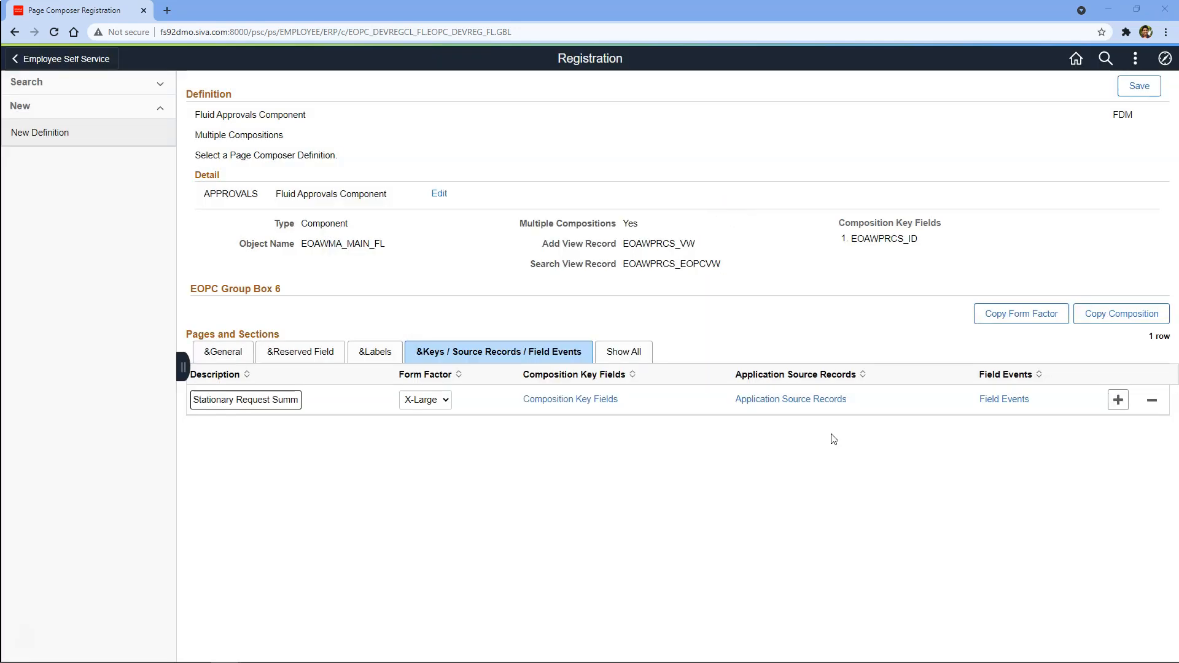
# Open the summary row's application source records, switch to Application Designer and create a record with fields REQ_ID, NAME and XLATLONGNAME.
pyautogui.click(818, 401)
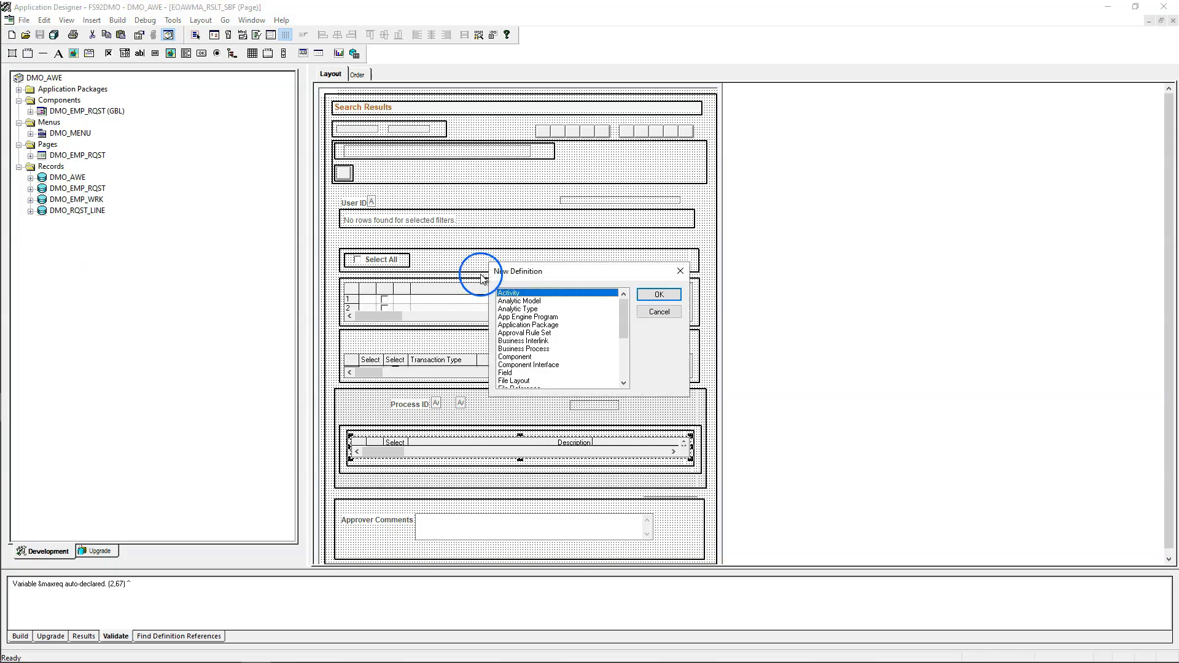
pyautogui.press('Return')
pyautogui.click(92, 20)
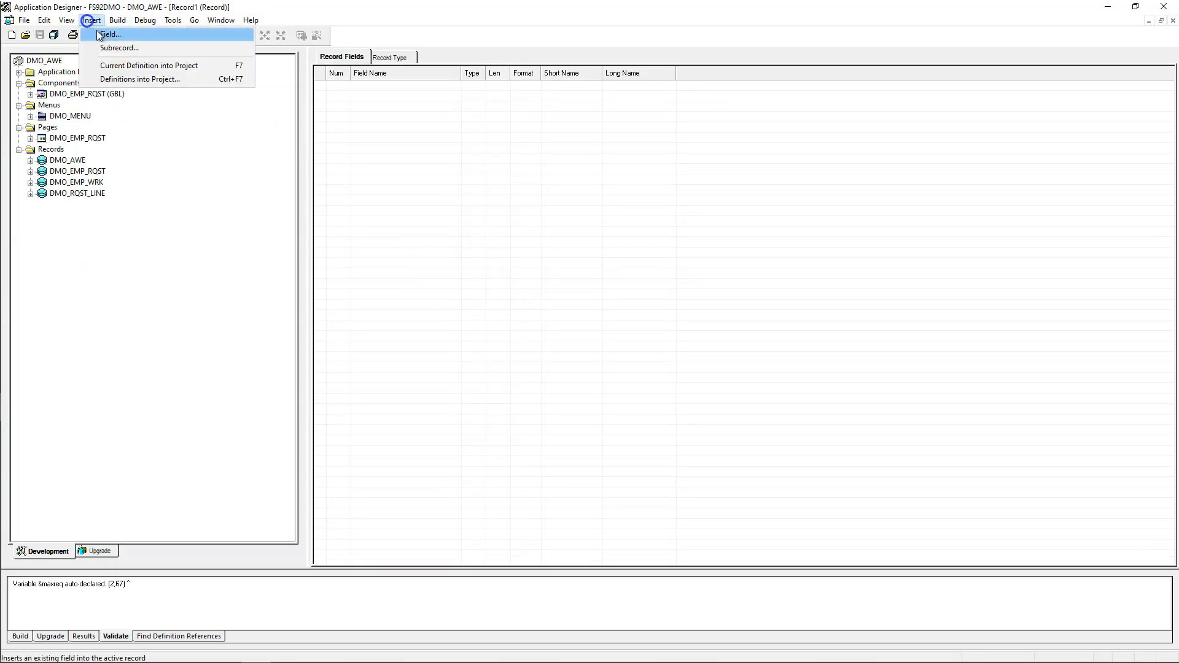
pyautogui.click(97, 30)
pyautogui.write('REQ')
pyautogui.press('Return')
pyautogui.press('Return')
pyautogui.write('NAME')
pyautogui.press('Return')
pyautogui.press('Return')
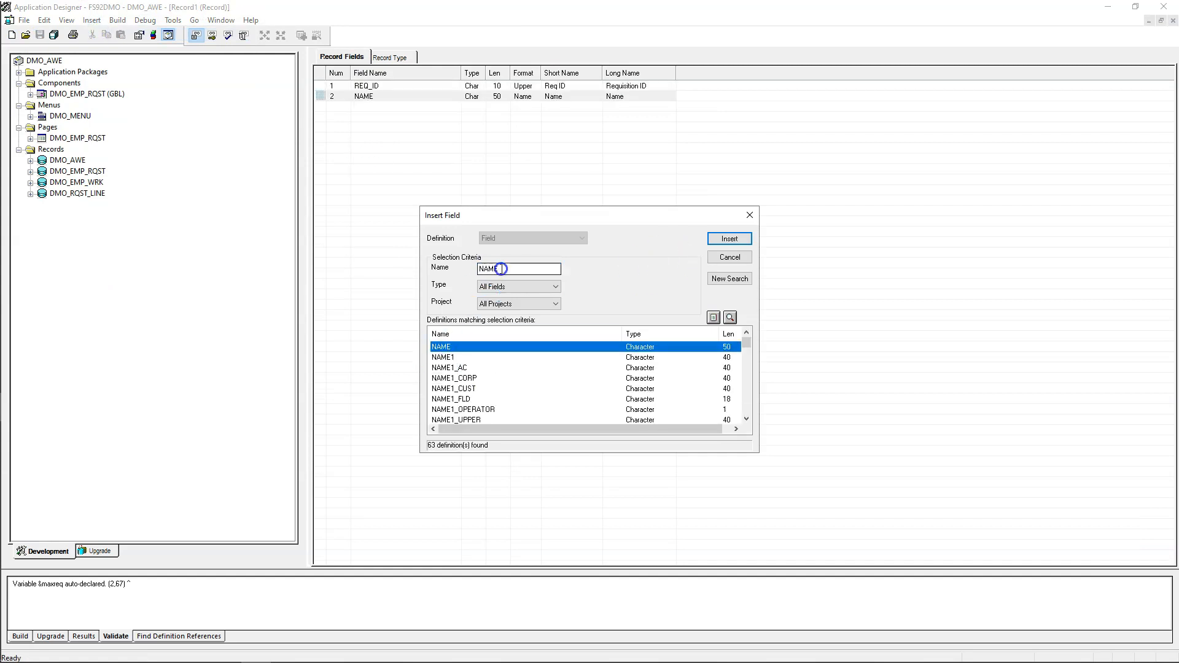
pyautogui.write('XLATLONGNAME')
pyautogui.press('Return')
pyautogui.press('Return')
pyautogui.press('Escape')
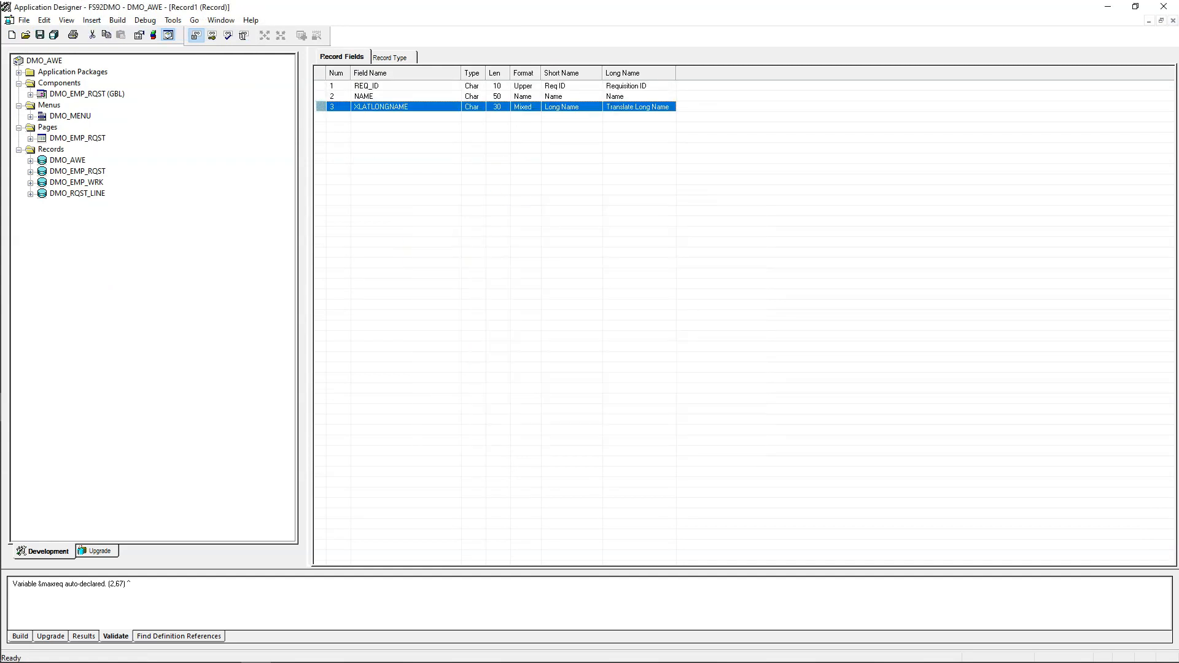
# Review the REQ_ID field's properties, make the record a SQL View and save it as DMO_EMP_RQ_VW.
pyautogui.doubleClick(375, 86)
pyautogui.click(670, 510)
pyautogui.click(391, 56)
pyautogui.click(335, 104)
pyautogui.click(457, 158)
pyautogui.click(549, 361)
pyautogui.write('DMO_EMP_REQ')
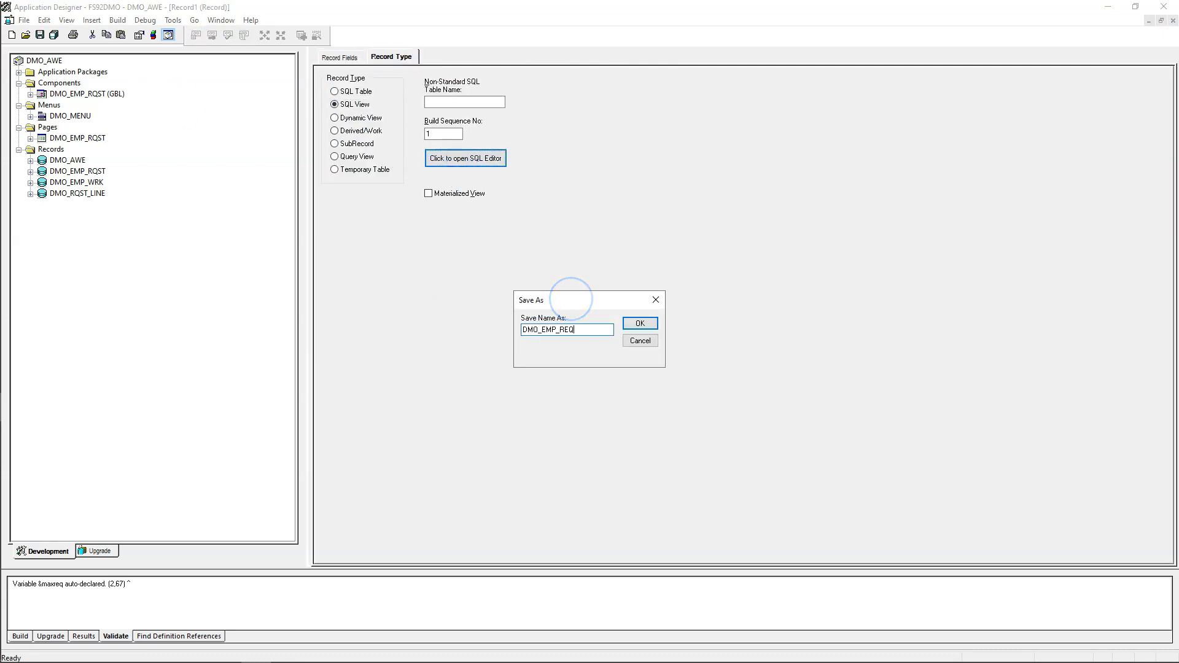
pyautogui.write('RQ_VW')
pyautogui.click(640, 323)
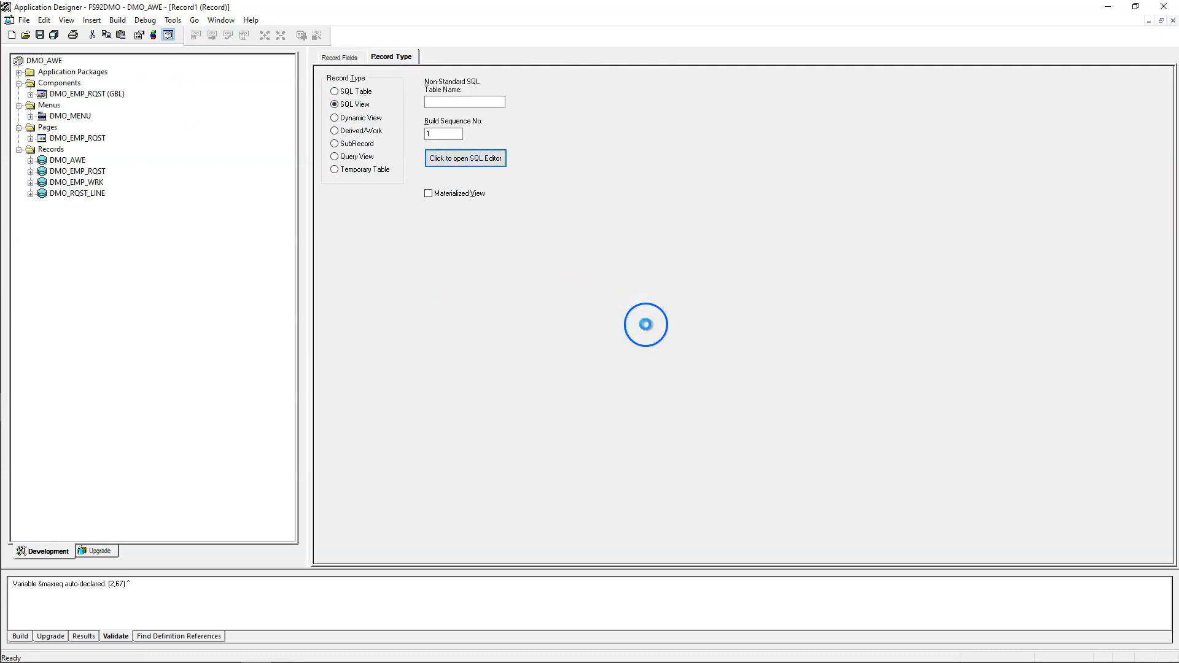
# Enter the view's SQL selecting REQ_ID, NAME and XLATLONGNAME, and build DMO_EMP_RQ_VW with Create Views and Execute and build script.
pyautogui.write("SELECT A.REQ_ID  ,P.NAME  ,C.XLATLONGNAME   FROM PS_DMO_EMP_RQST A   ,PS_DMO_RQST_LINE B   ,PSXLATITEM C   ,PS_PERSONAL_DATA P  WHERE A.REQ_ID=B.REQ_ID    AND C.FIELDNAME='SK_TECH_LIST'    AND C.FIELDVALUE=B.SK_TECH_LIST    AND A.EMPLID=P.EMPLID")
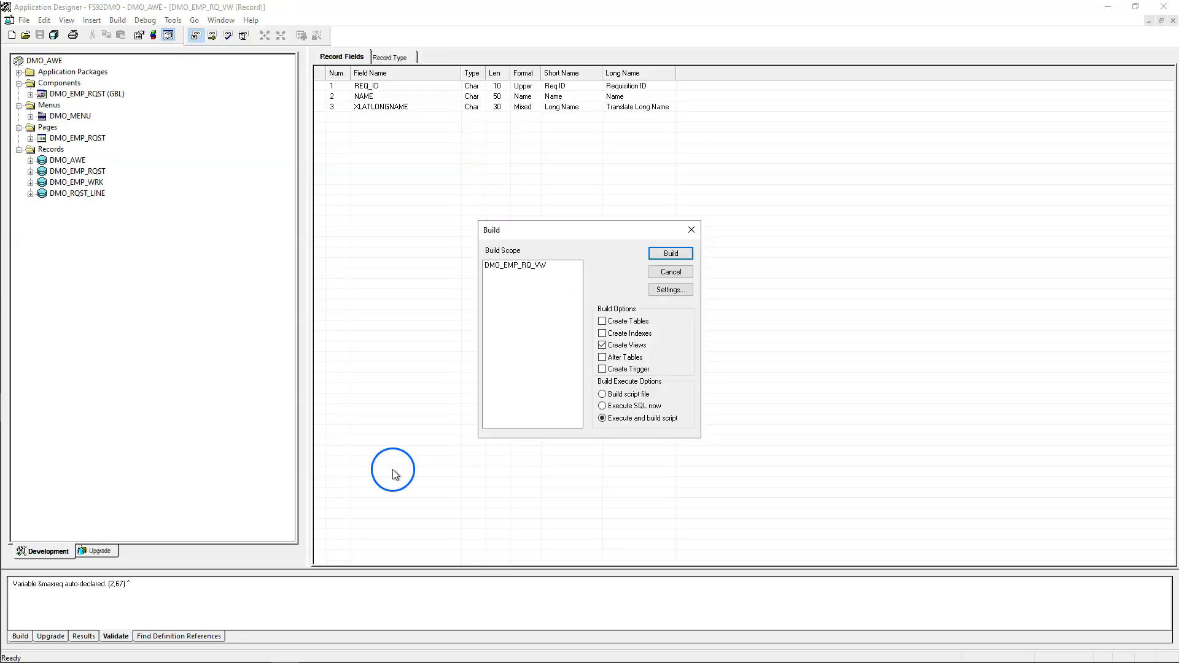
pyautogui.click(672, 253)
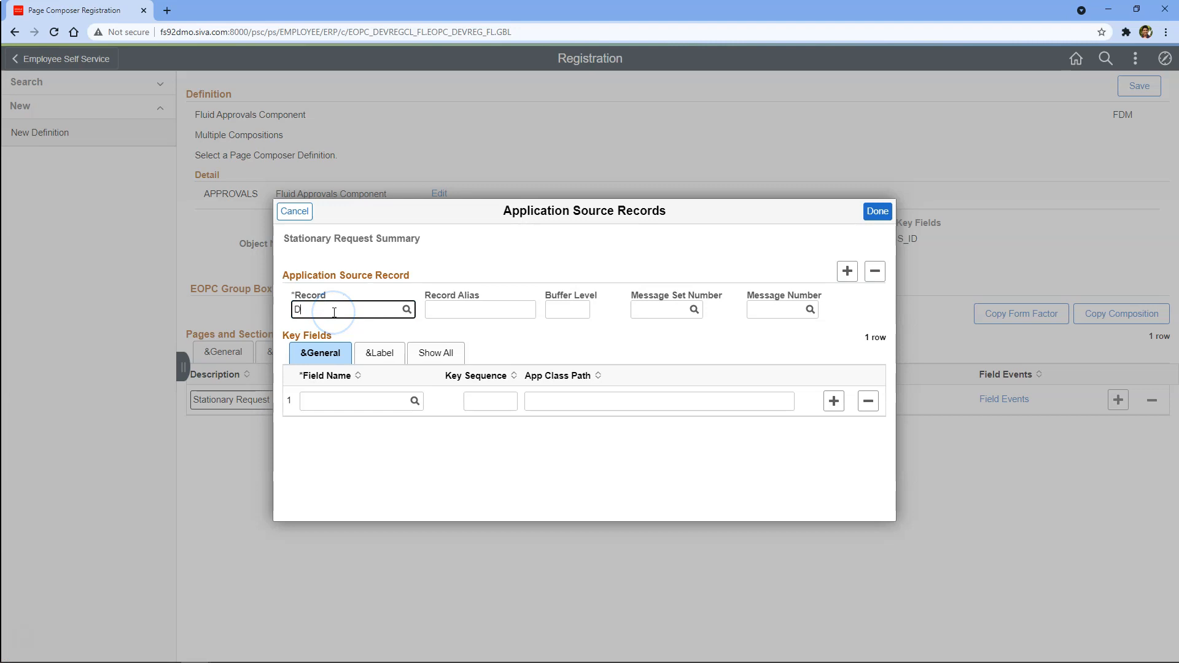
# Back in Page Composer, set the summary's application source record to DMO_EMP_RQ_VW with alias HDR1 and key field REQ_ID.
pyautogui.write('MO_EM')
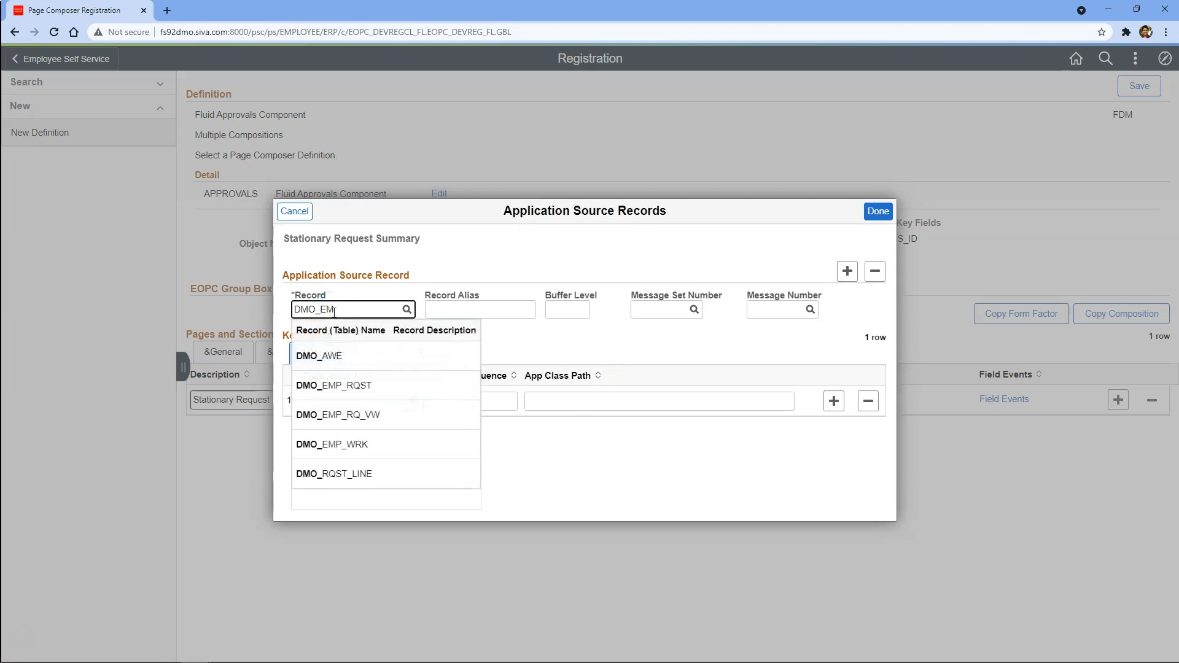
pyautogui.click(352, 382)
pyautogui.click(463, 306)
pyautogui.write('HDR1')
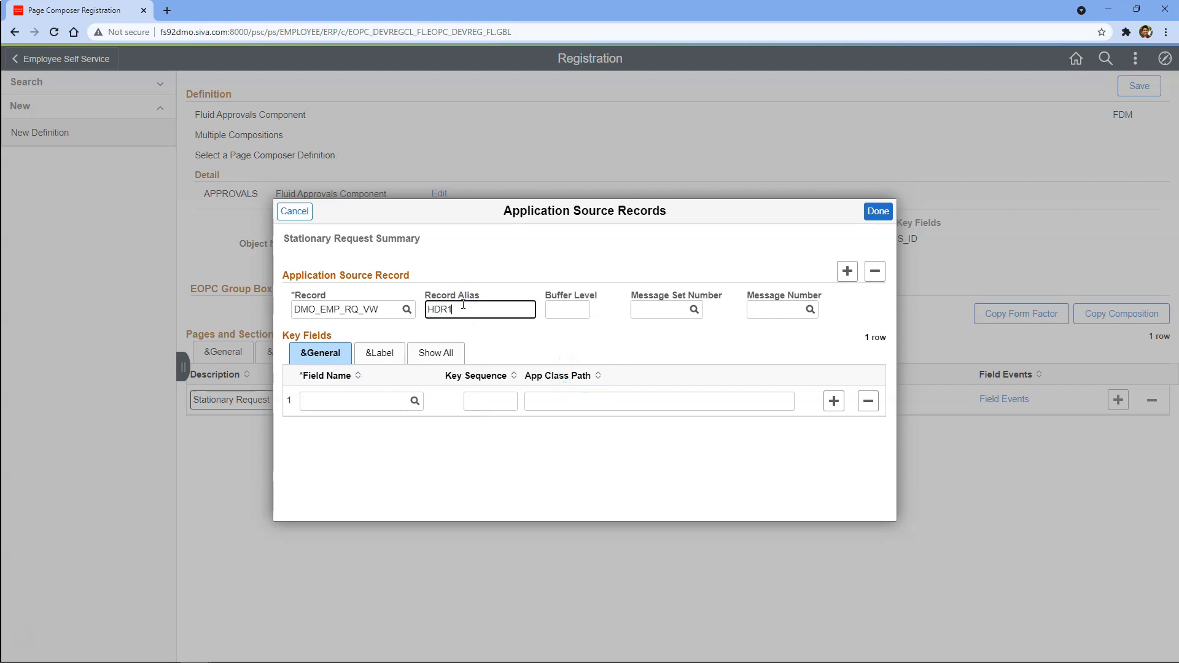
pyautogui.click(463, 306)
pyautogui.click(382, 402)
pyautogui.write('REQ_ID')
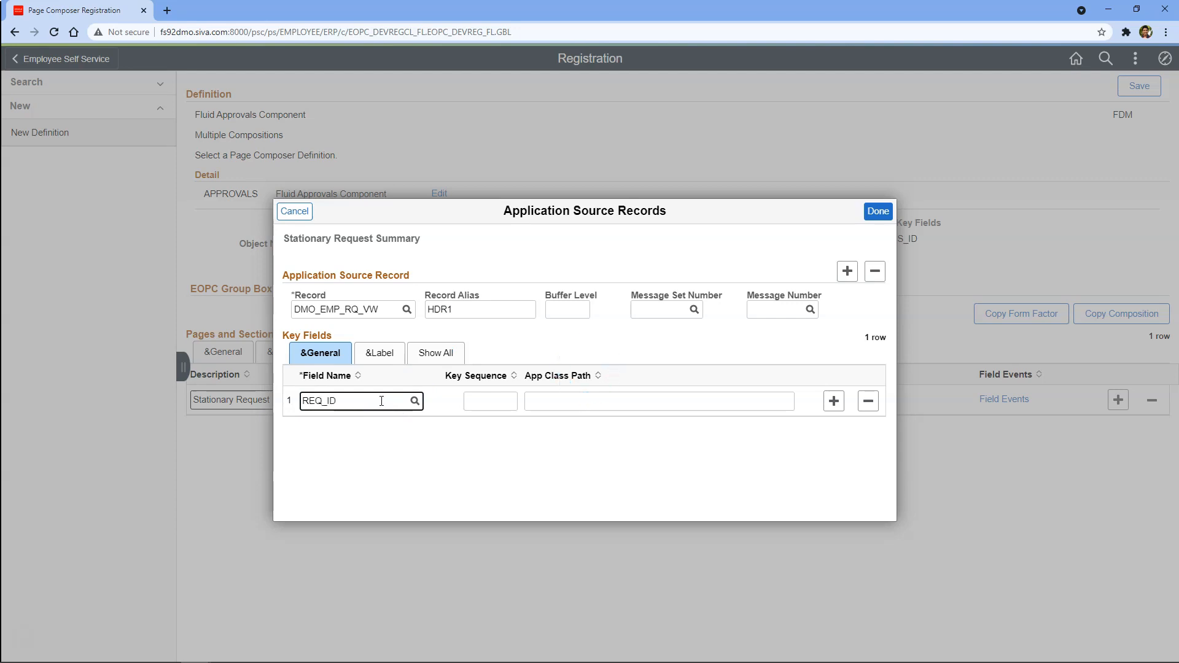
pyautogui.click(335, 452)
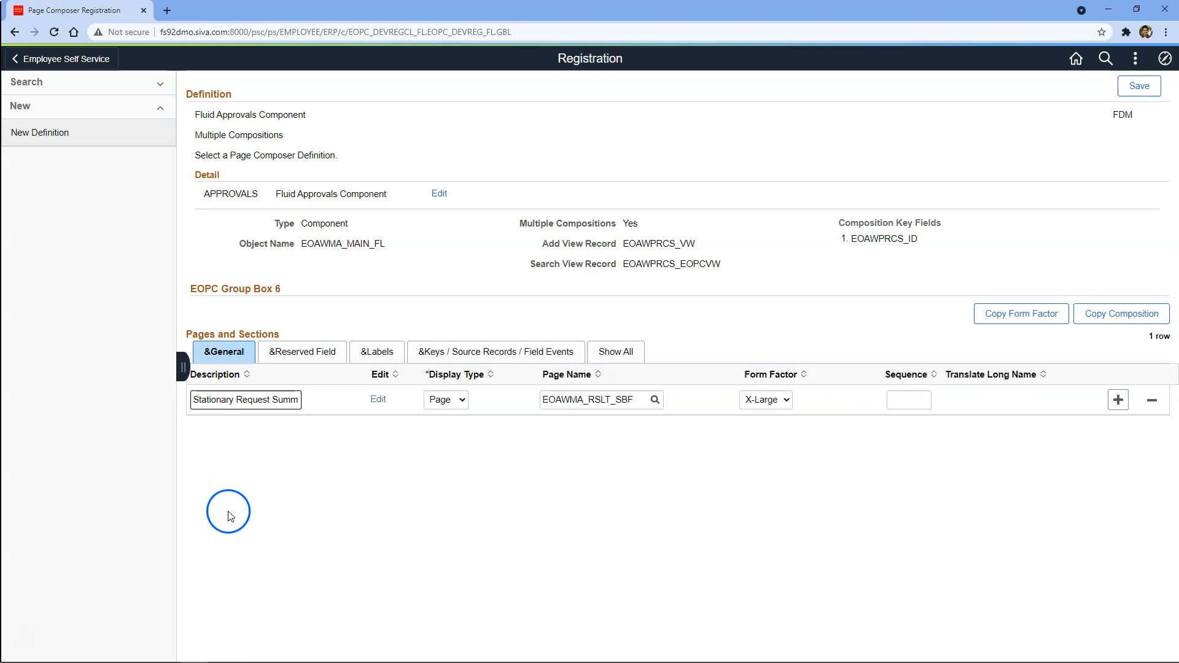
# Add a Pages and Sections row with description "Stationary Header Details", form factor X-Large and page name EOAWMA_TXNHDTL_FL.
pyautogui.click(1118, 400)
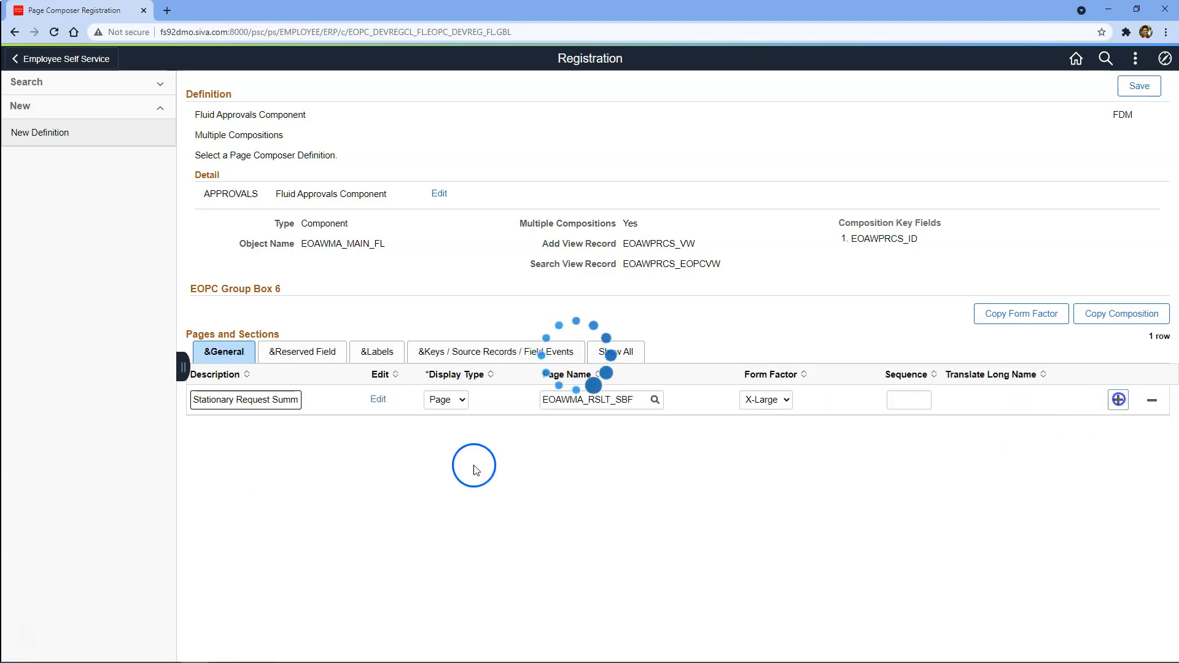
pyautogui.write('Stationary Header Data')
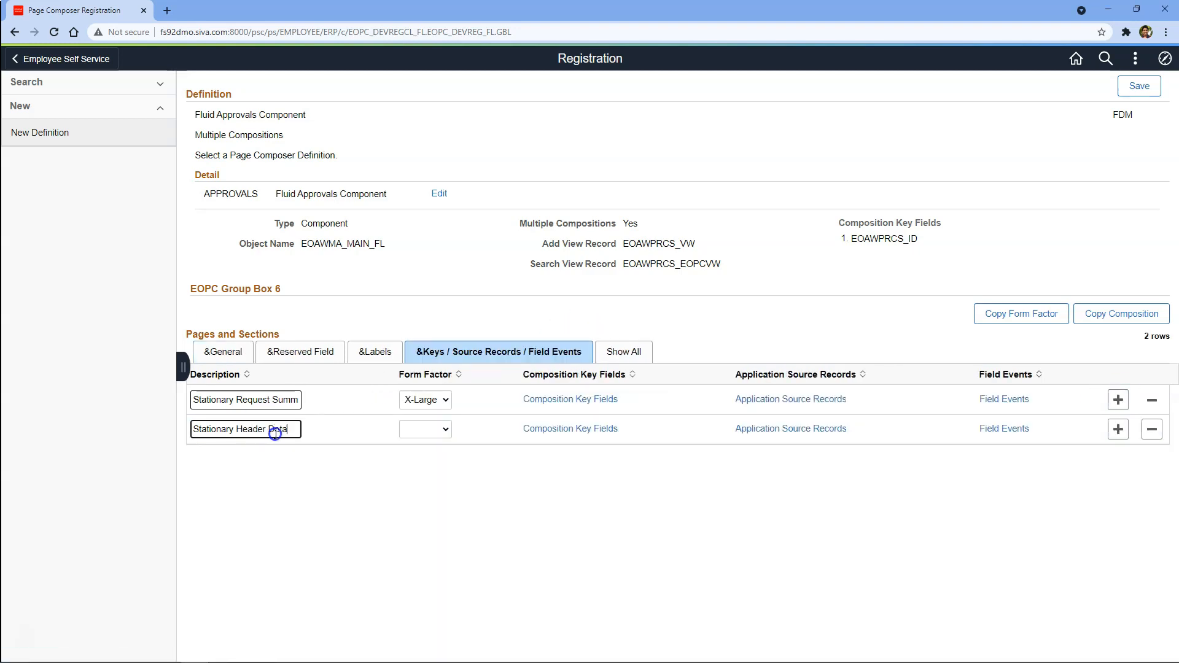
pyautogui.write('ils')
pyautogui.click(425, 429)
pyautogui.click(421, 490)
pyautogui.click(222, 351)
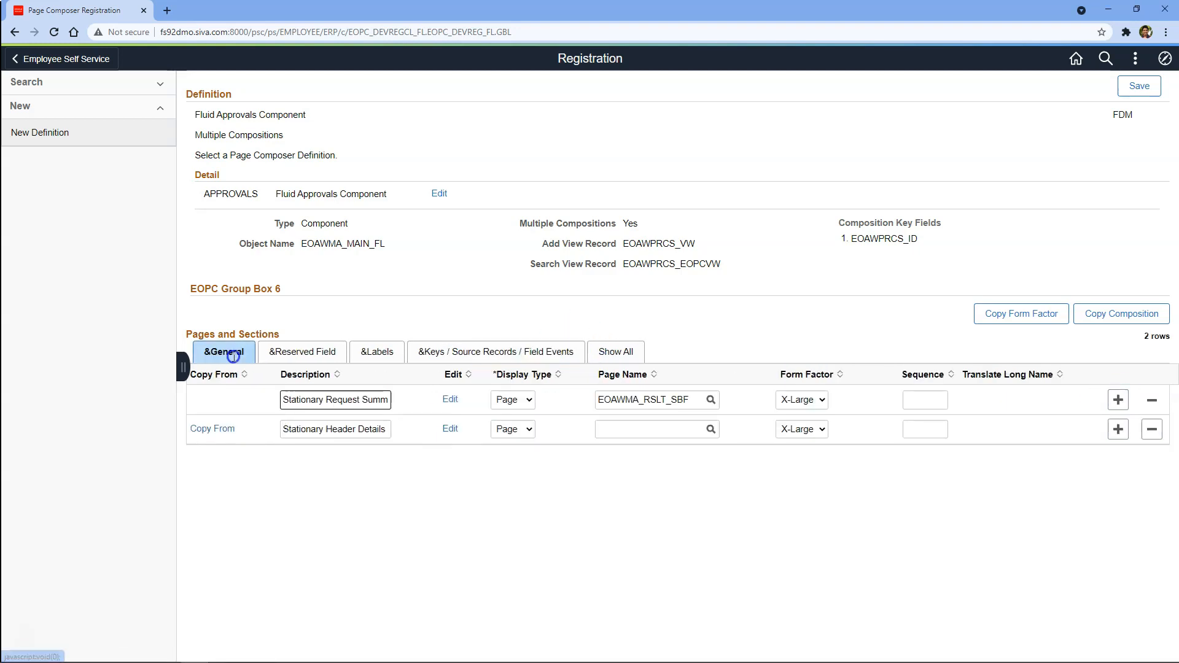
pyautogui.click(614, 430)
pyautogui.click(370, 432)
pyautogui.click(602, 434)
pyautogui.write('EOAWMA_TXNHDTL_FL')
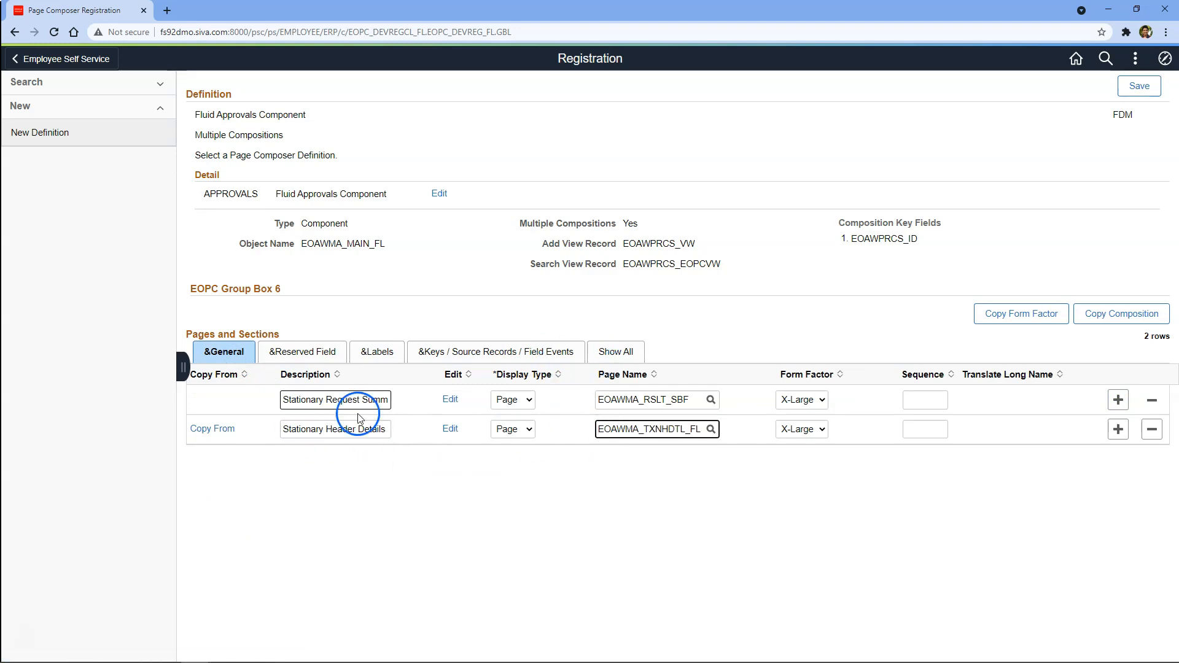
# Set the Stationary Header Details row's page reserved field to OBJ0000001.
pyautogui.click(305, 350)
pyautogui.click(535, 430)
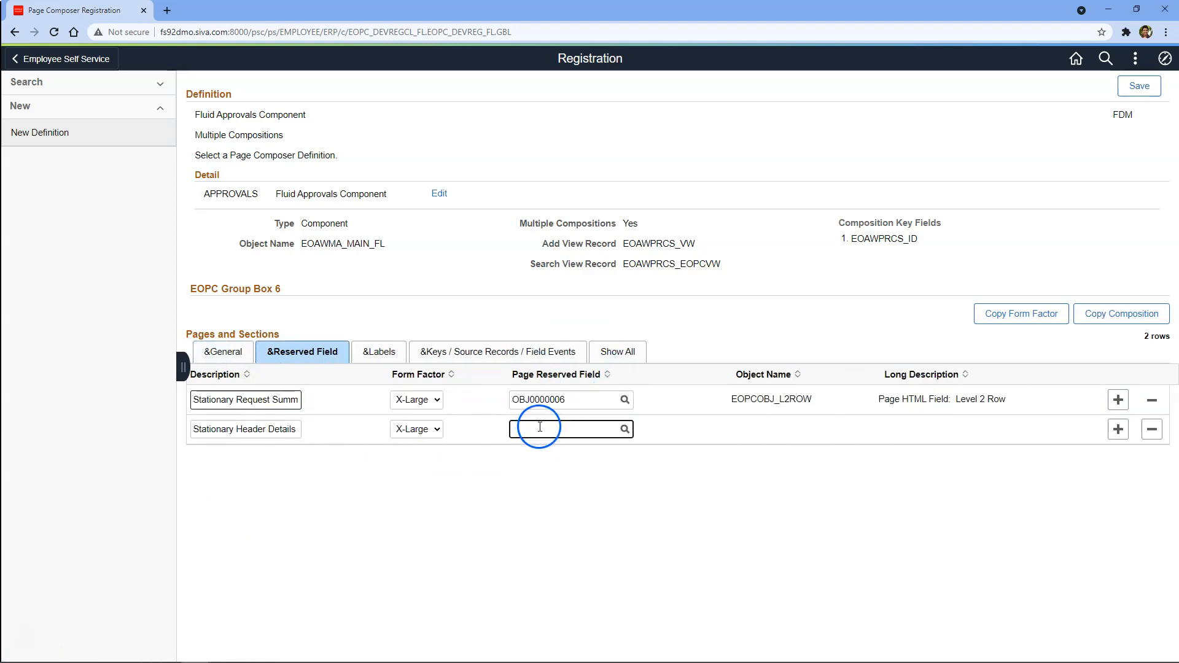
pyautogui.write('OBJ0000001')
pyautogui.press('Tab')
# Set the header details row's composition key fields to cross-reference record DMO_AWE and EOAWPRCS_ID key value DemoApproval.
pyautogui.click(388, 353)
pyautogui.click(461, 348)
pyautogui.click(538, 425)
pyautogui.click(547, 264)
pyautogui.write('DMO_AWE')
pyautogui.click(559, 310)
pyautogui.click(567, 351)
pyautogui.write('EntryApproval')
pyautogui.click(727, 211)
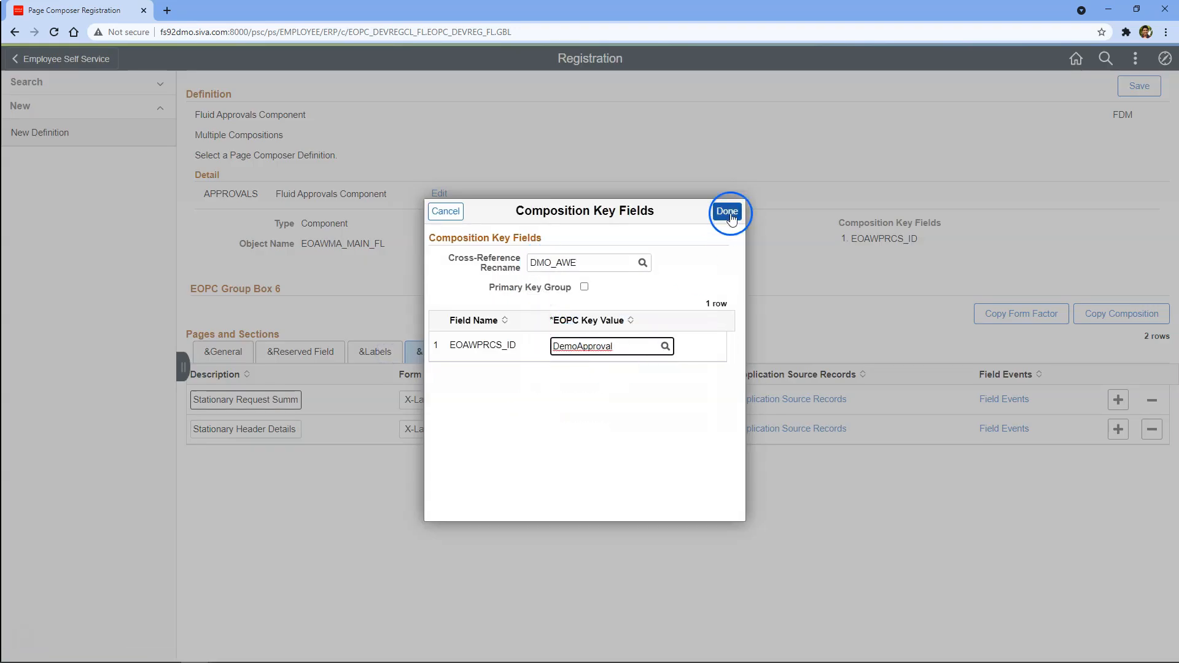
# Add an application source record with alias HDR2 to the Stationary Header Details row.
pyautogui.click(799, 428)
pyautogui.click(369, 317)
pyautogui.write('DMO_')
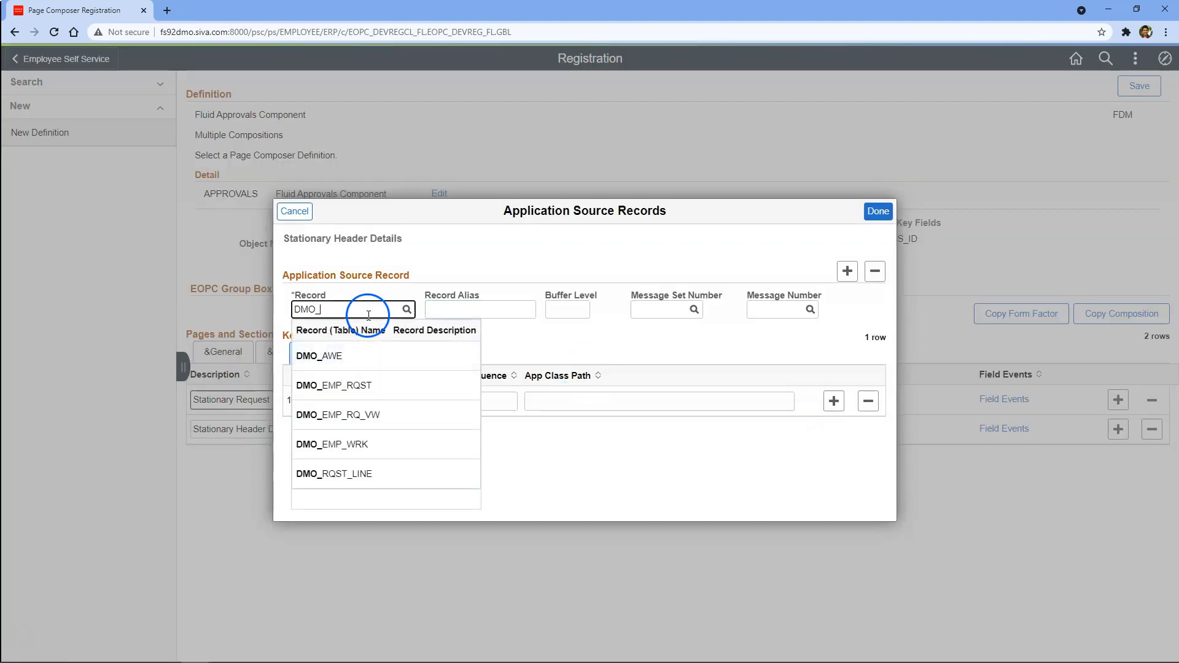
pyautogui.click(343, 368)
pyautogui.click(440, 311)
pyautogui.write('HDR2')
pyautogui.click(876, 213)
# Add a Pages and Sections row with description "Approval Action Buttons" and form factor X-Large.
pyautogui.click(231, 357)
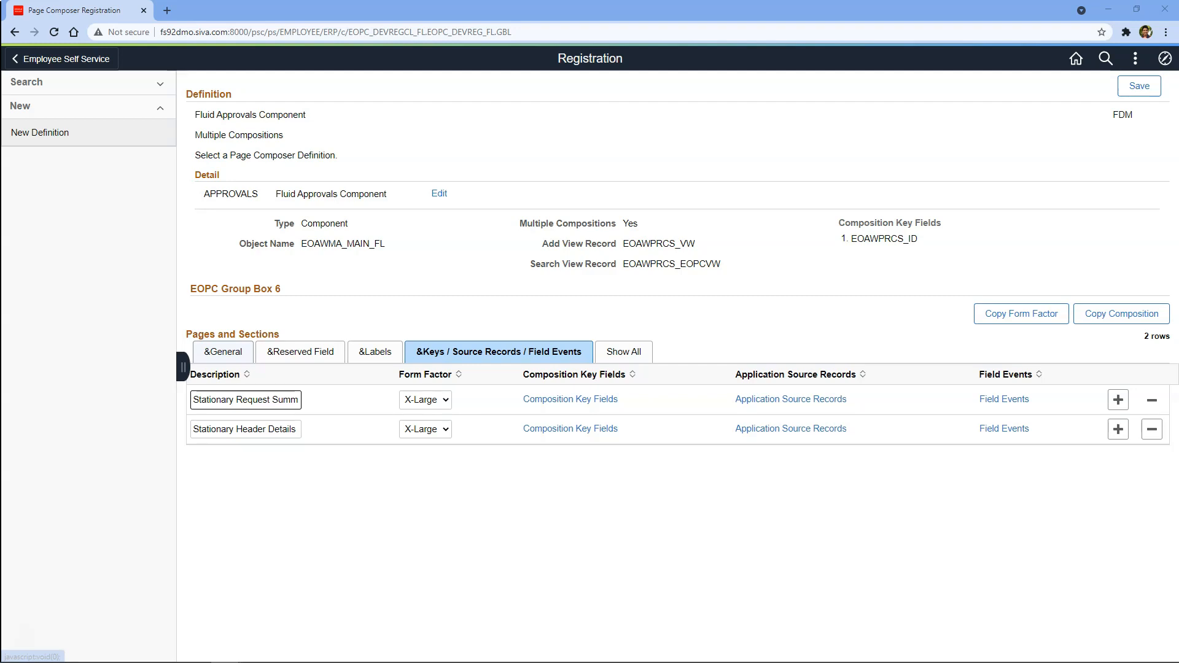
pyautogui.click(223, 353)
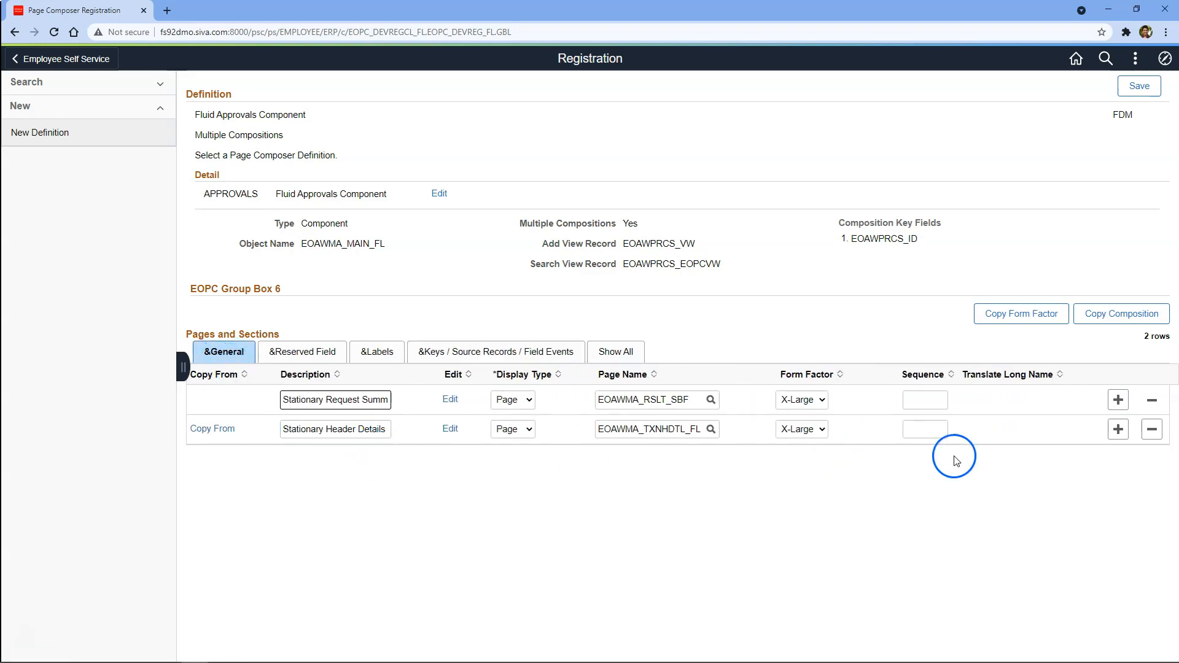
pyautogui.click(1117, 430)
pyautogui.click(266, 461)
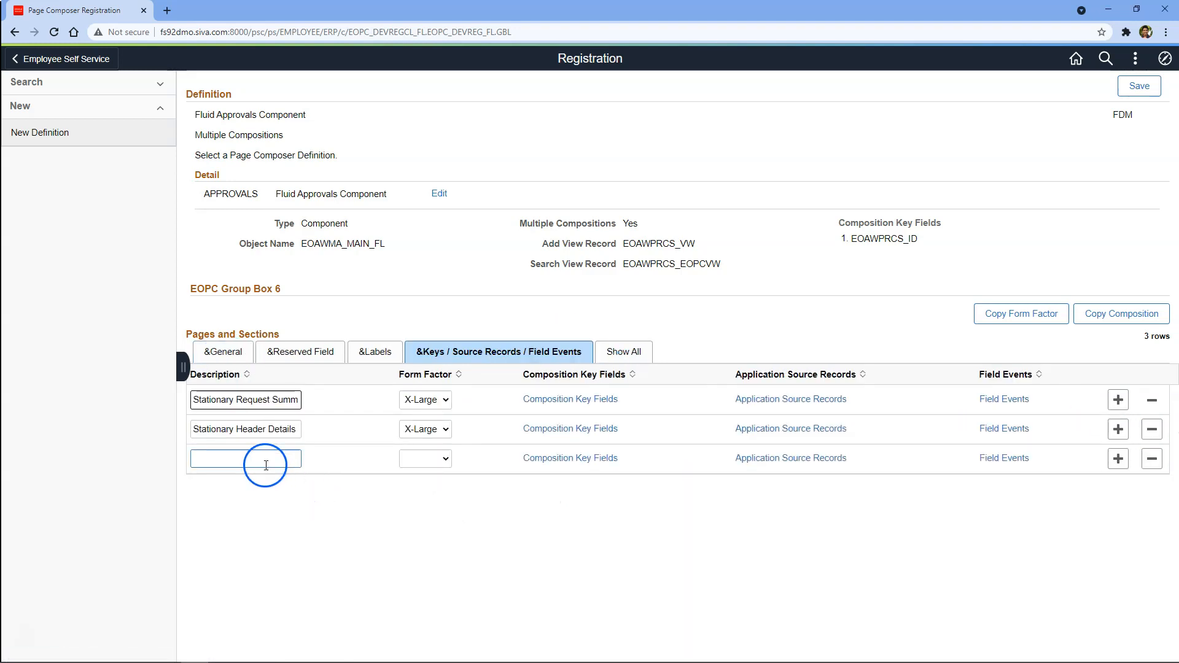
pyautogui.write('a')
pyautogui.write('Approval Action Button')
pyautogui.write('s')
pyautogui.click(439, 458)
pyautogui.click(429, 521)
pyautogui.click(222, 355)
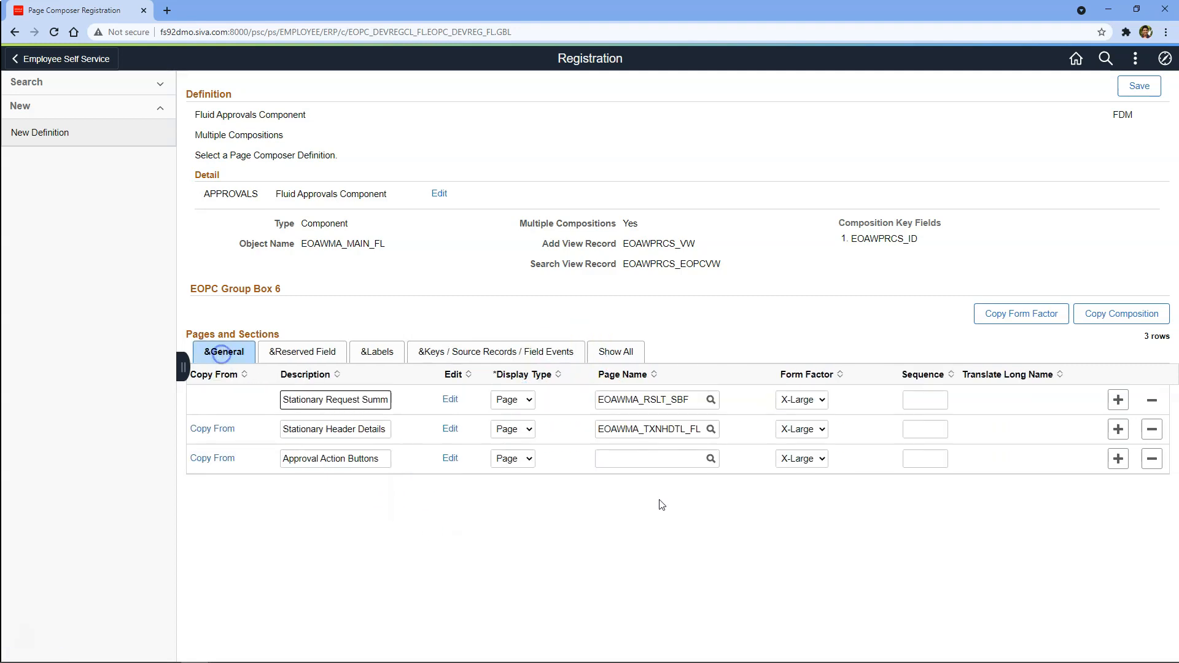
# Set the Approval Action Buttons row's page name to EOAWMA_TXNHDTL_FL, copied from the Stationary Header Details row.
pyautogui.click(598, 428)
pyautogui.moveTo(599, 428); pyautogui.dragTo(706, 436)
pyautogui.hotkey('ctrl', 'c')
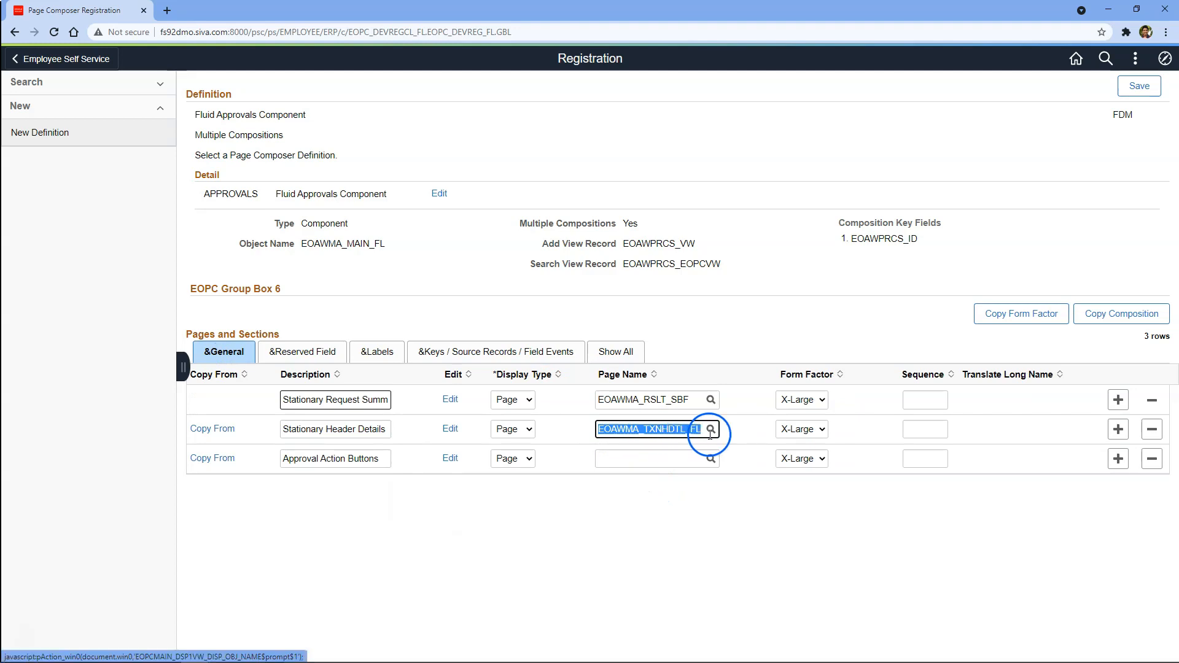
pyautogui.click(666, 462)
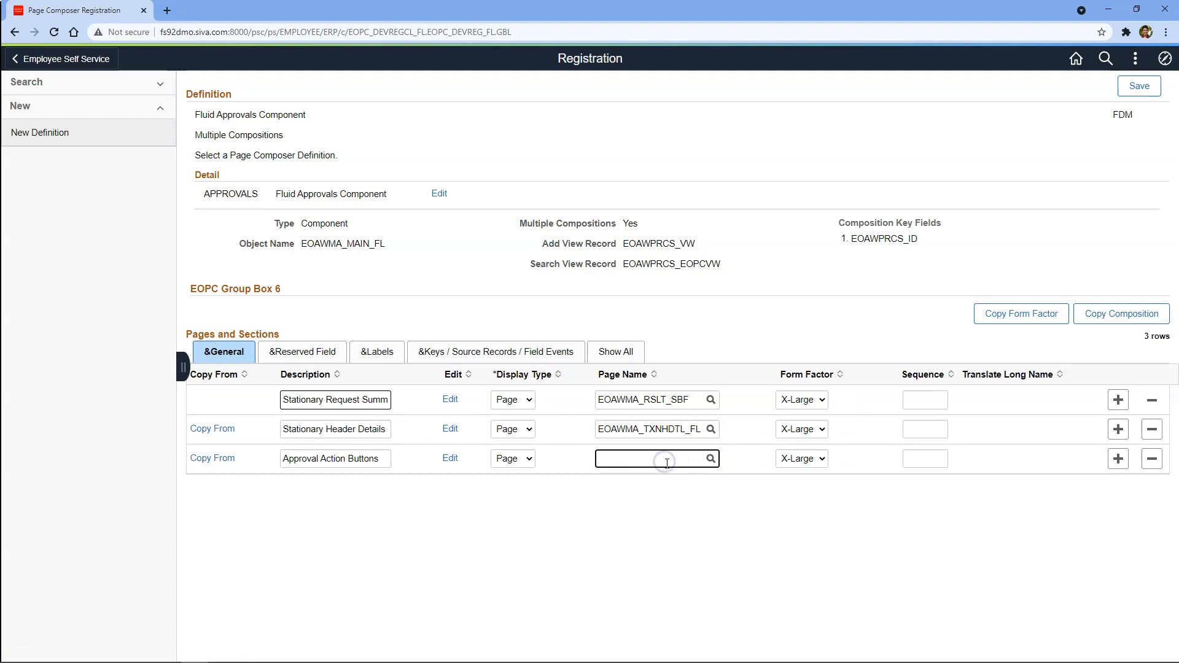
pyautogui.hotkey('ctrl', 'v')
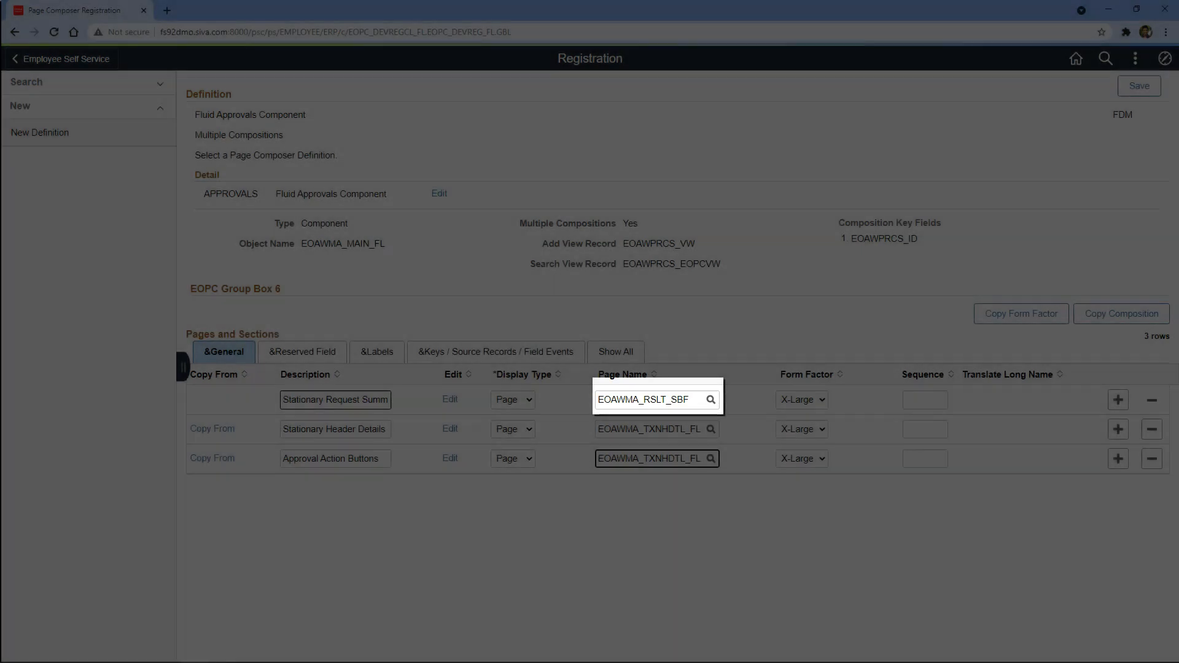
# Number the request summary, header details and approval action buttons rows with sequences 1, 2 and 3.
pyautogui.click(925, 400)
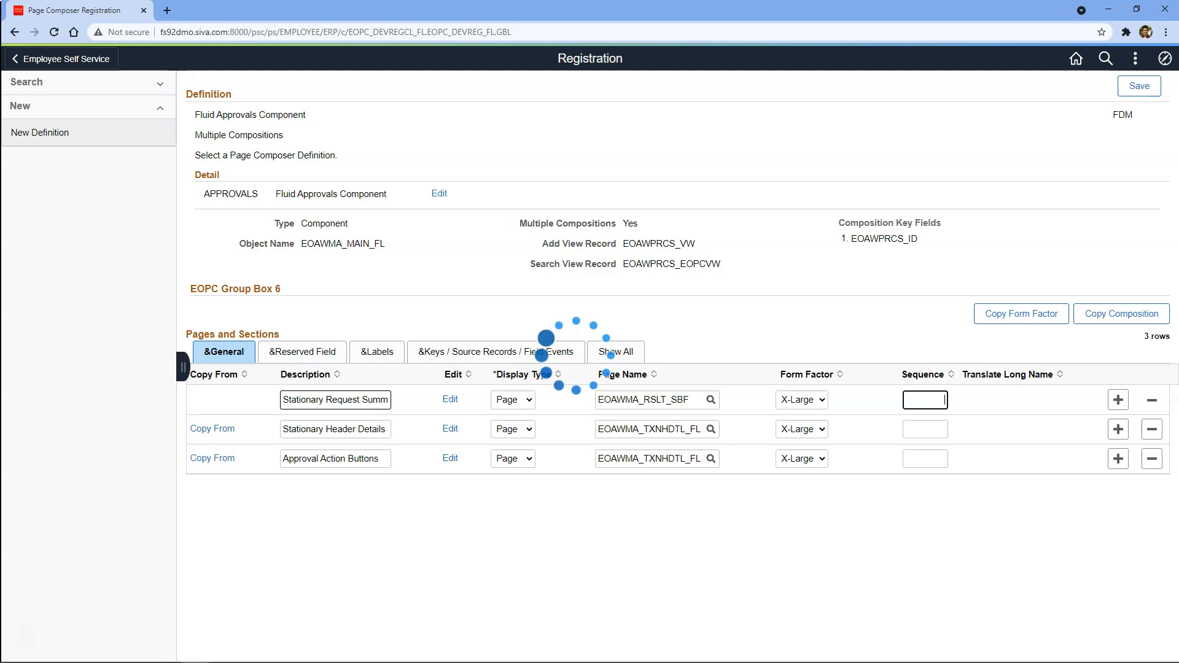
pyautogui.write('1')
pyautogui.click(934, 429)
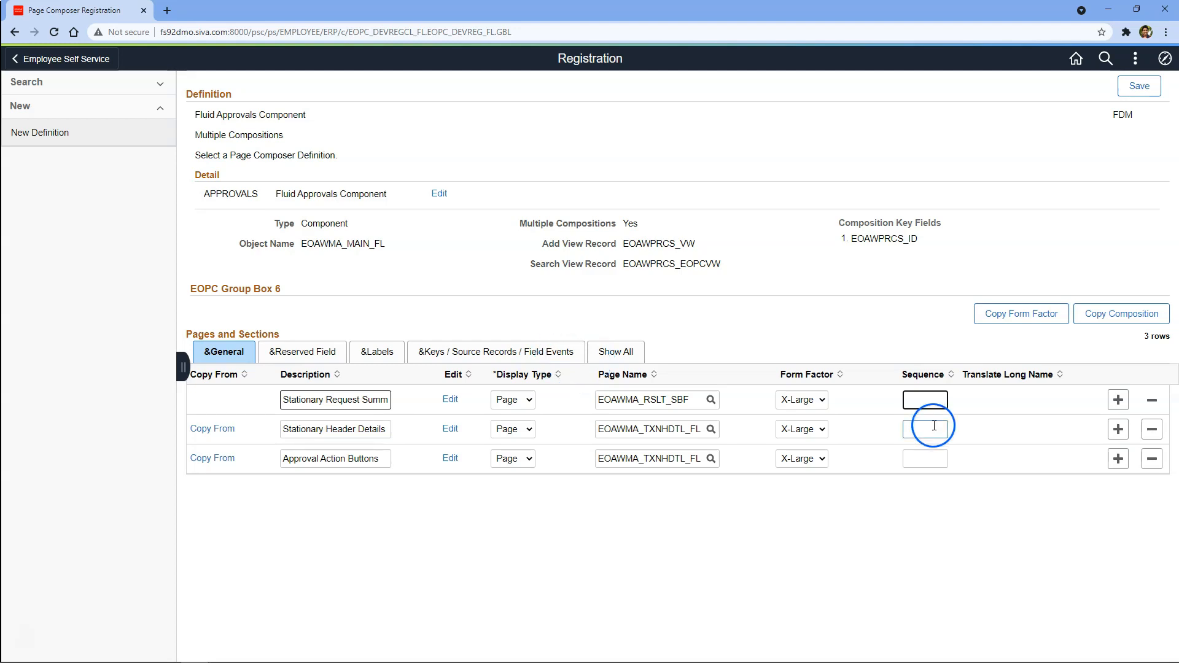
pyautogui.write('2')
pyautogui.click(937, 459)
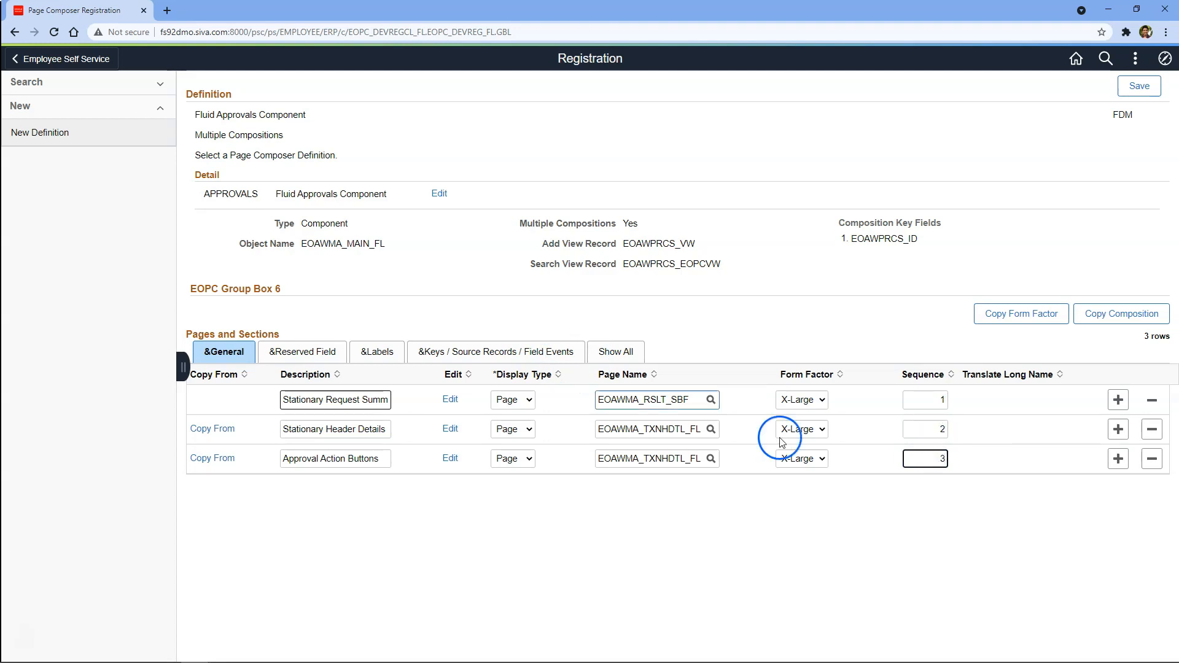
# Set the Approval Action Buttons row's page reserved field to OBJ0000300.
pyautogui.click(302, 351)
pyautogui.click(525, 459)
pyautogui.write('OBJ0000300')
pyautogui.click(541, 480)
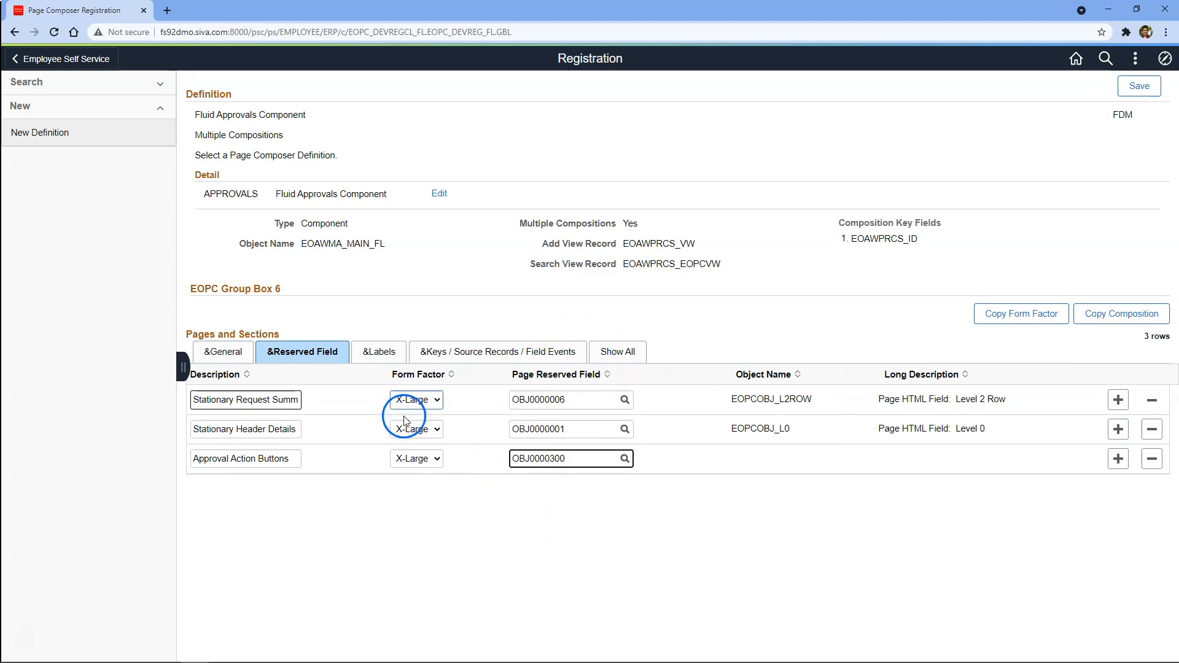
# Set the Approval Action Buttons row's composition key fields to cross-reference record DMO_AWE and EOAWPRCS_ID key value DemoApproval.
pyautogui.click(378, 352)
pyautogui.click(496, 352)
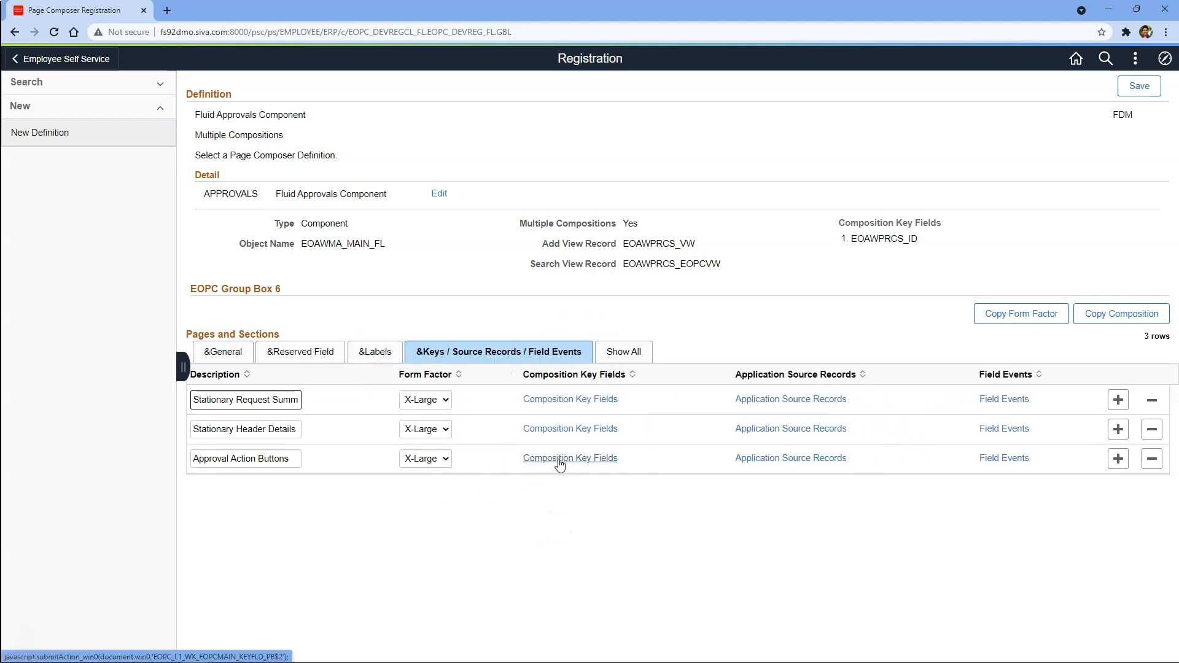
pyautogui.click(559, 459)
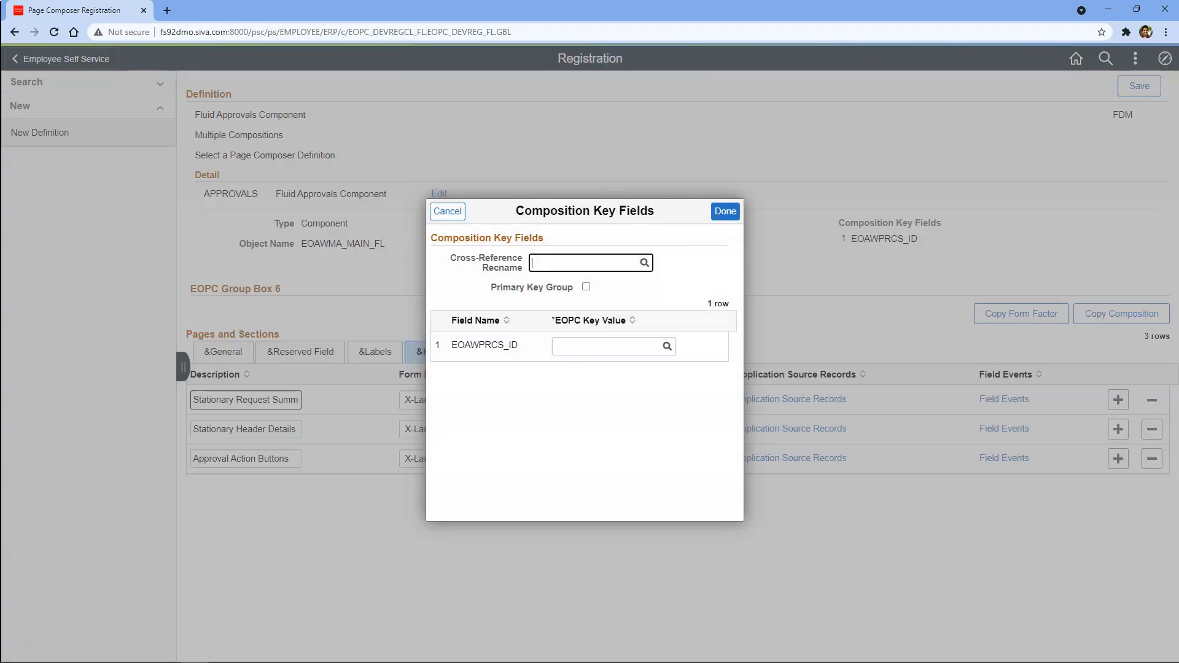
pyautogui.click(548, 264)
pyautogui.write('DMO_AWE')
pyautogui.click(584, 346)
pyautogui.write('DemoApp')
pyautogui.click(602, 363)
pyautogui.write('roval')
pyautogui.click(573, 397)
pyautogui.click(728, 211)
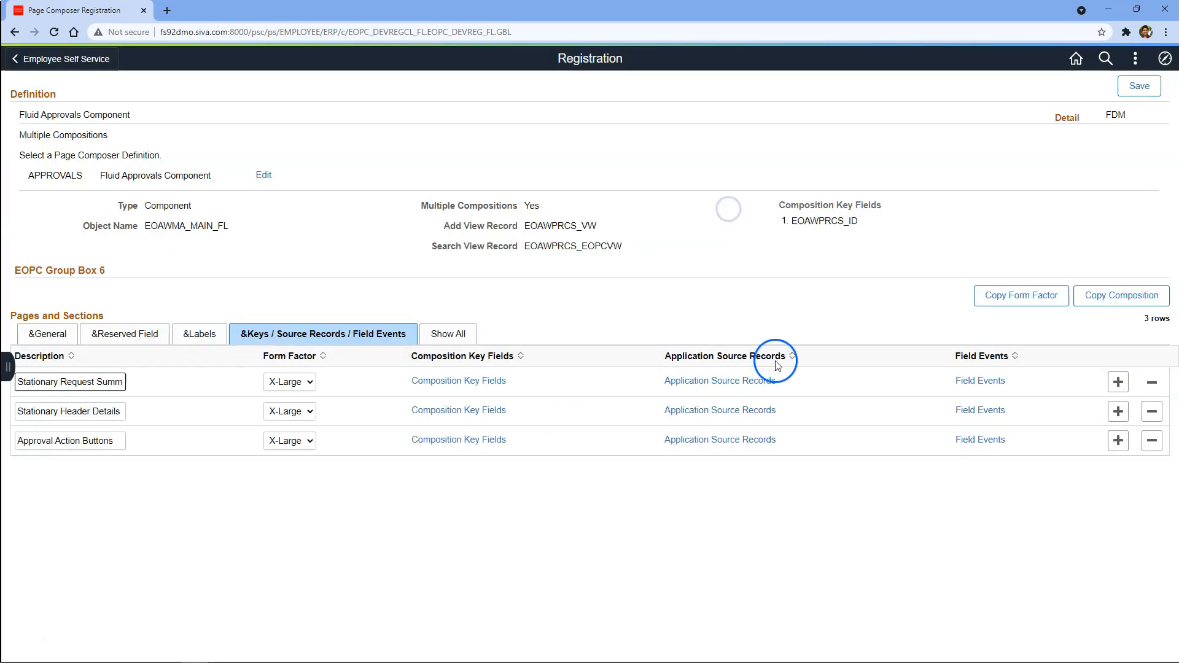
# Add application source record EOAW_ACTPB0_WK with alias APB1 to the Approval Action Buttons row.
pyautogui.click(751, 441)
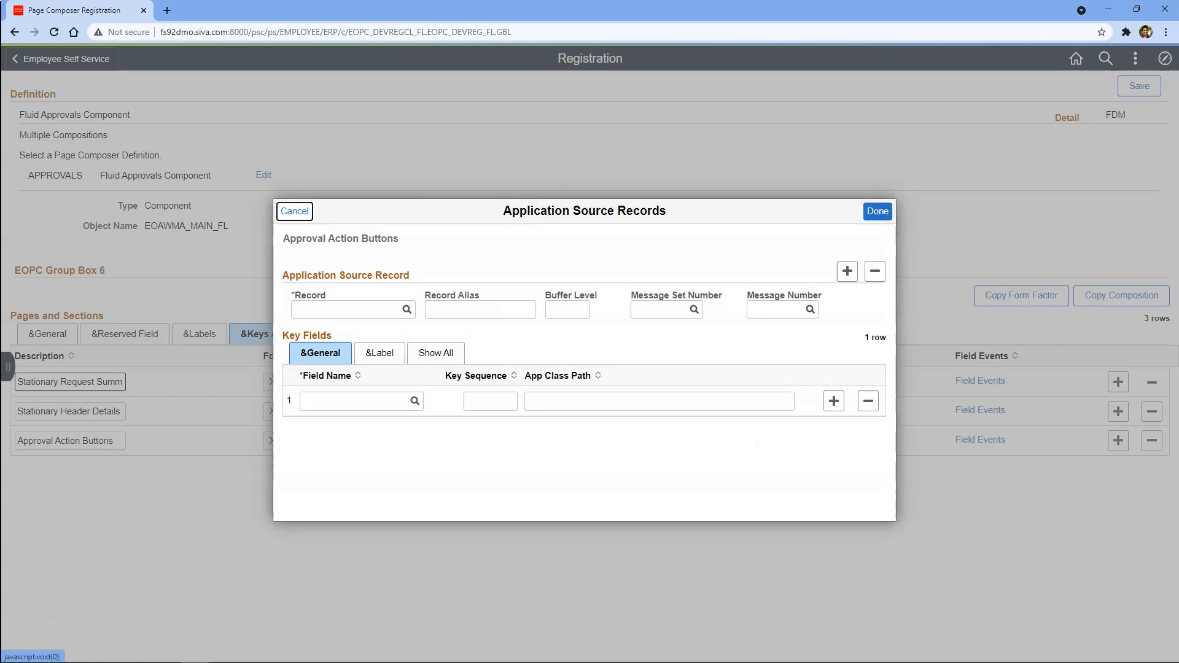
pyautogui.click(336, 315)
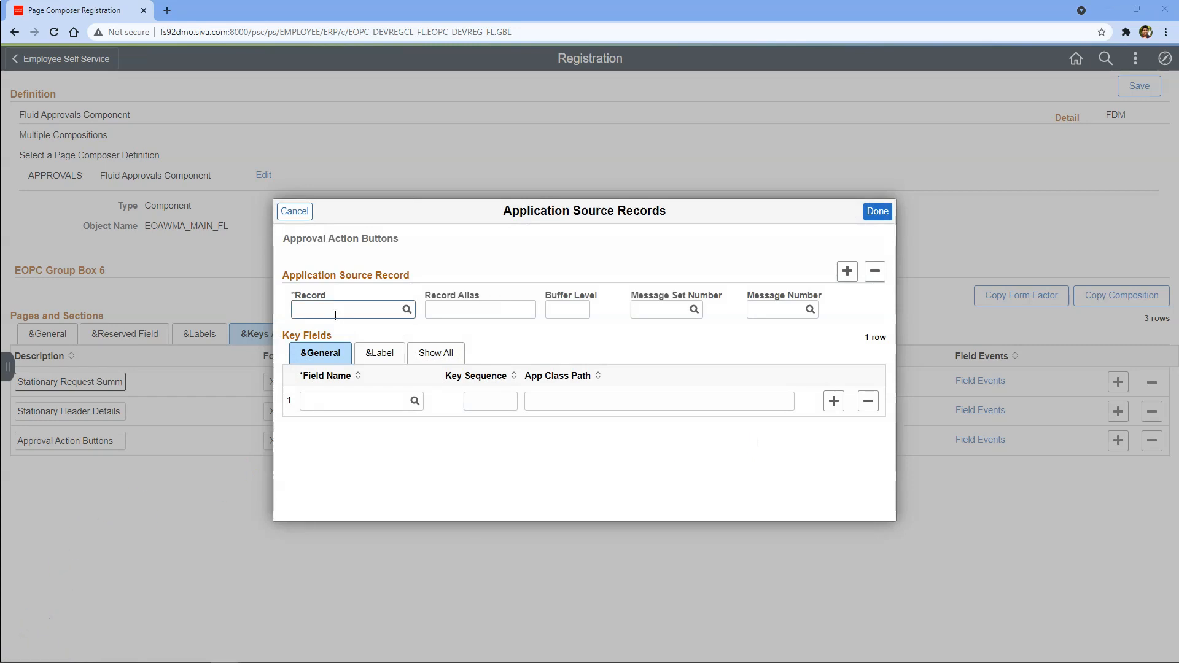
pyautogui.click(335, 315)
pyautogui.click(331, 312)
pyautogui.write('EOAWQ')
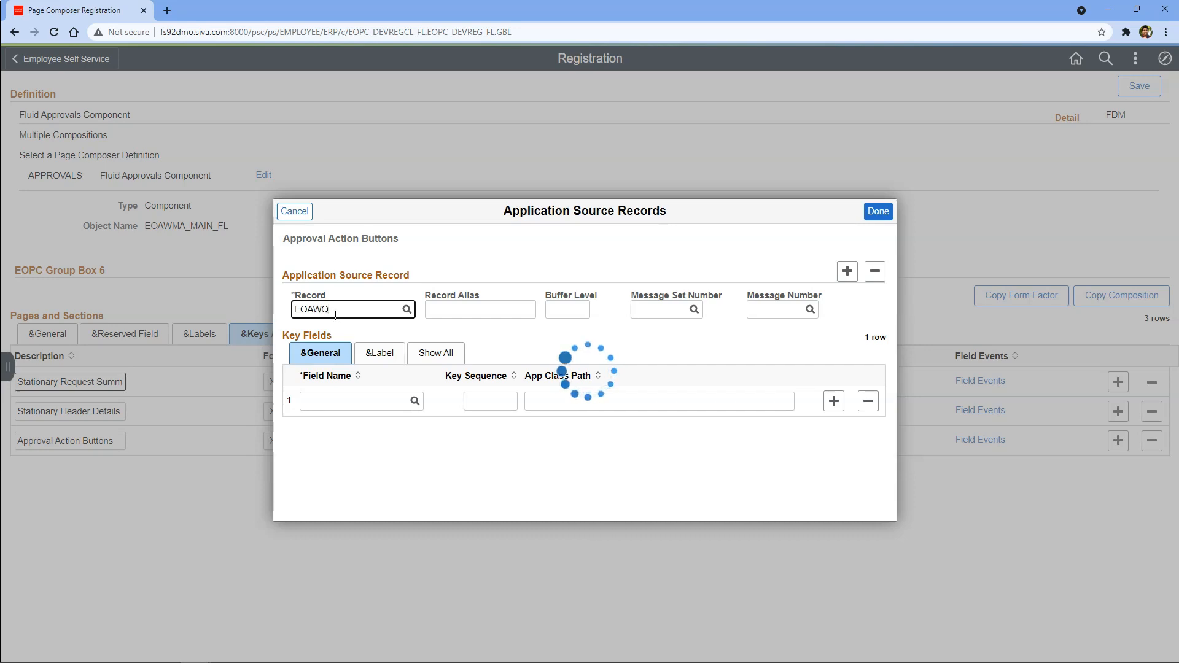
pyautogui.press('BackSpace')
pyautogui.write('_ACTP')
pyautogui.click(361, 355)
pyautogui.click(464, 308)
pyautogui.write('APB1')
# Add three key fields, EOPCOBJ_BUTTON_L0 followed by two rows of EOPCOBJ_BUTTON_L0A, with key sequences 1, 2 and 3.
pyautogui.click(351, 401)
pyautogui.click(357, 400)
pyautogui.write('EOPCOBJ_BUTTON_L0')
pyautogui.click(834, 402)
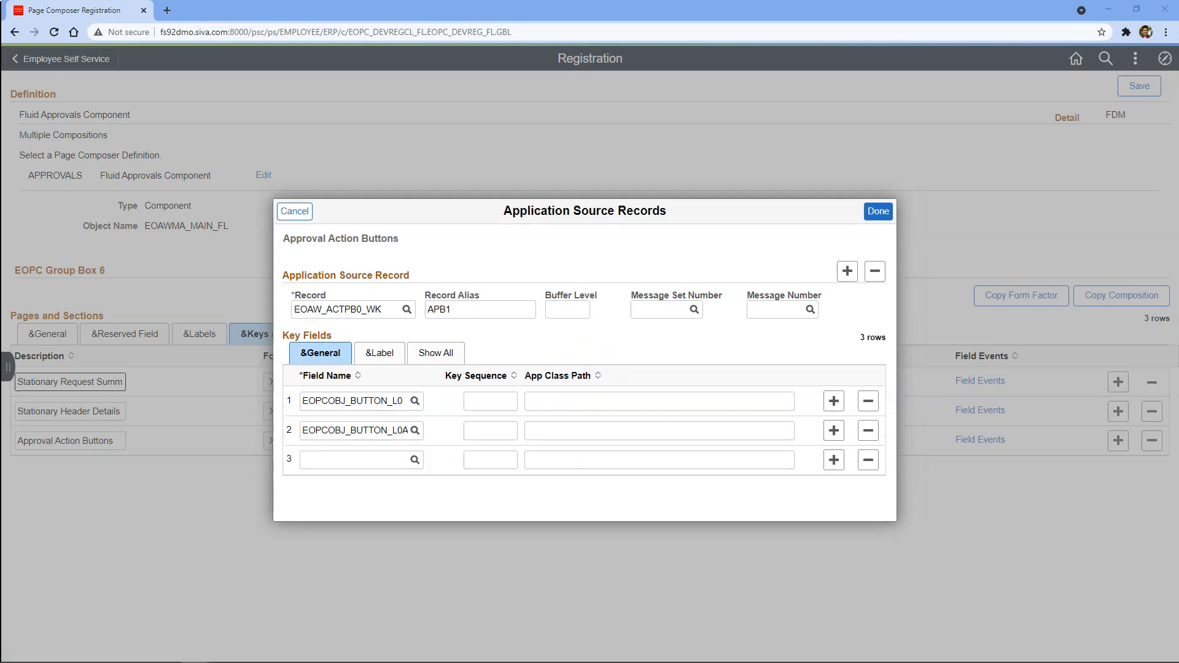
pyautogui.write('EOPCOBJ_BUTTON_L0A')
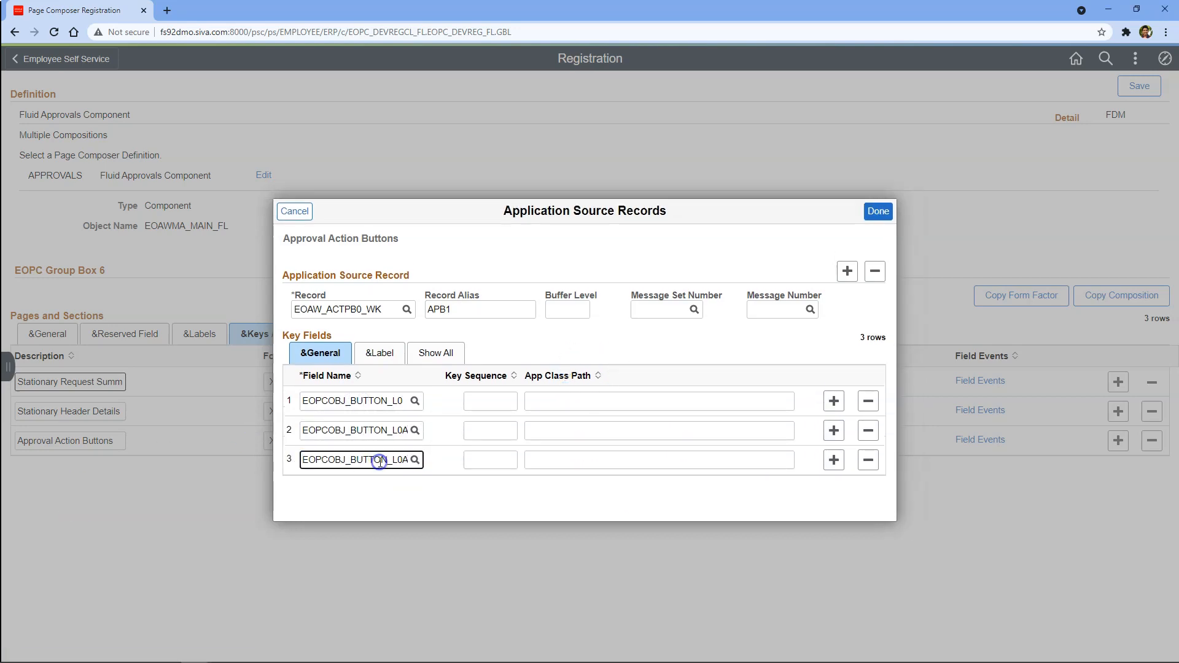
# Set the app class path of all three key fields to EOAW_APPROVAL_MM_FL:actionButton:actionControlCommon:submitAction.
pyautogui.click(552, 401)
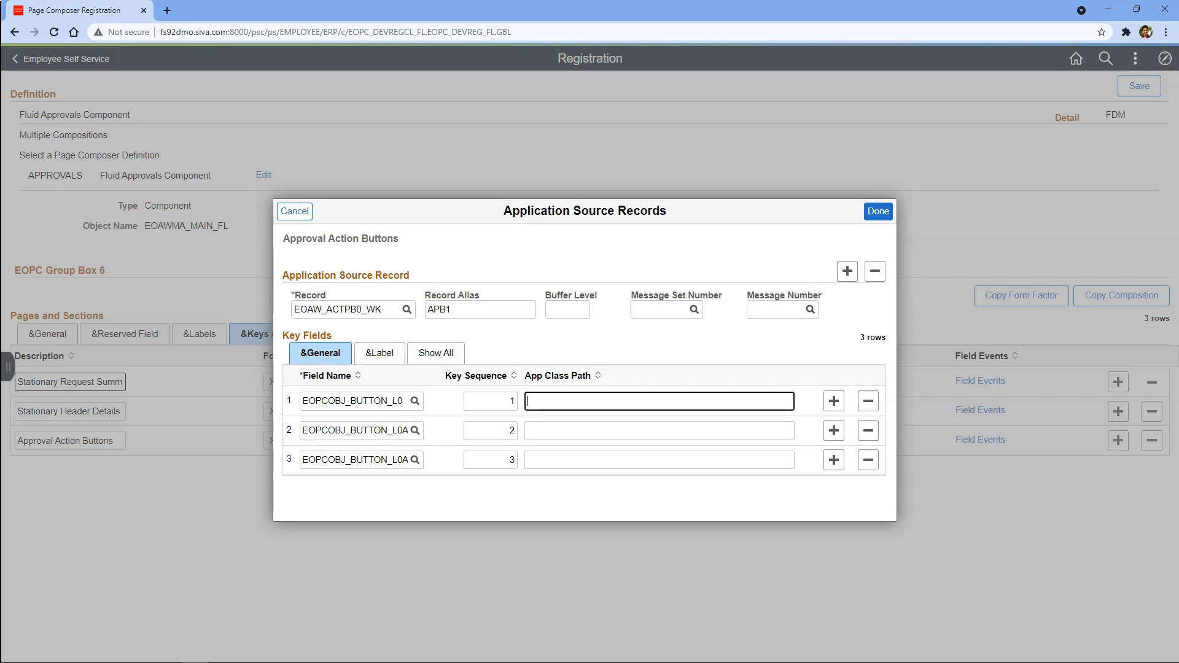
pyautogui.hotkey('ctrl', 'v')
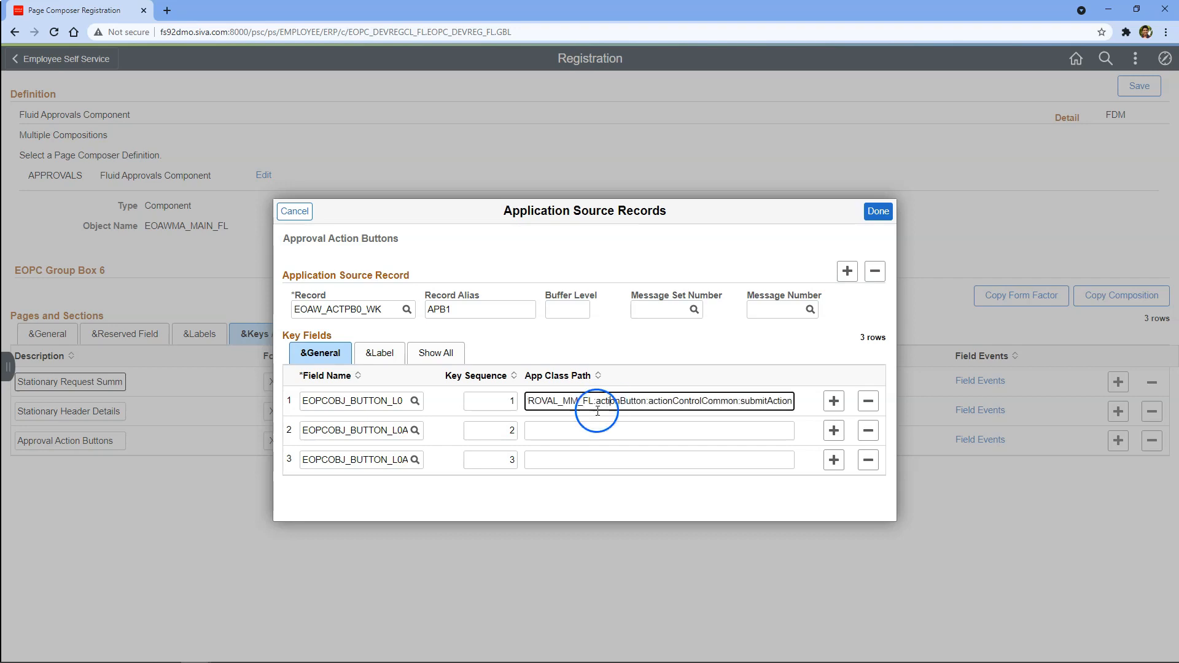
pyautogui.click(570, 425)
pyautogui.write('EOAW_APPROVAL_MM_FL:actionButton:actionControlCommon:submitAction')
pyautogui.click(570, 457)
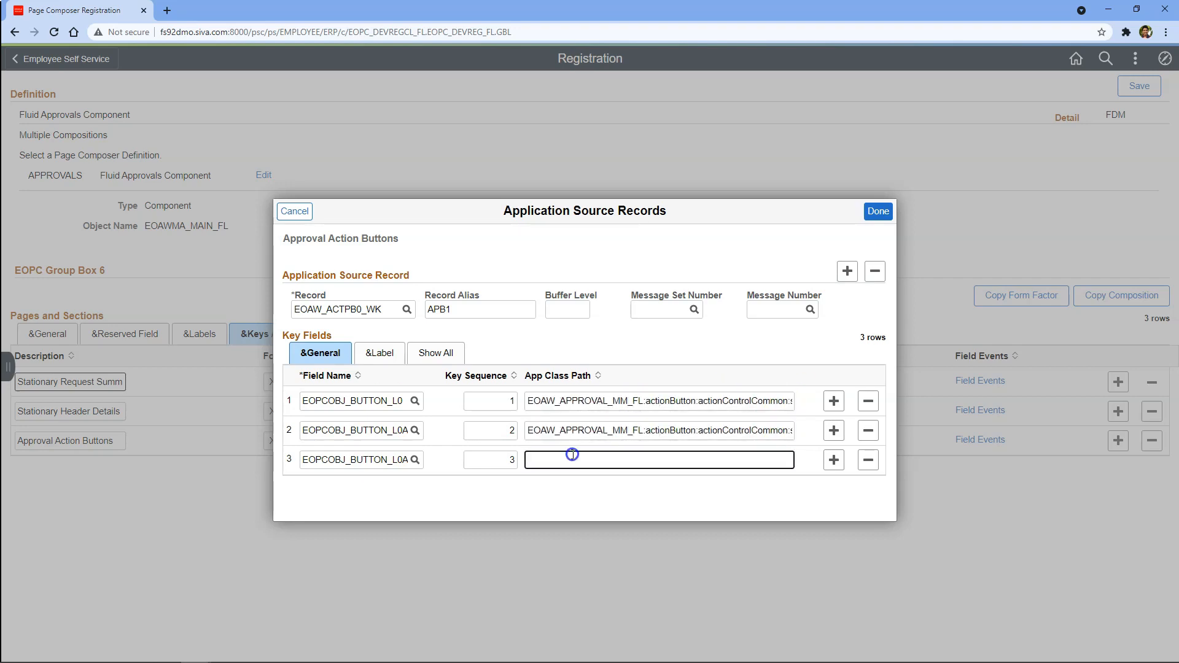
pyautogui.write('EOAW_APPROVAL_MM_FL:actionButton:actionControlCommon:submitAction')
pyautogui.hotkey('alt', 'Tab')
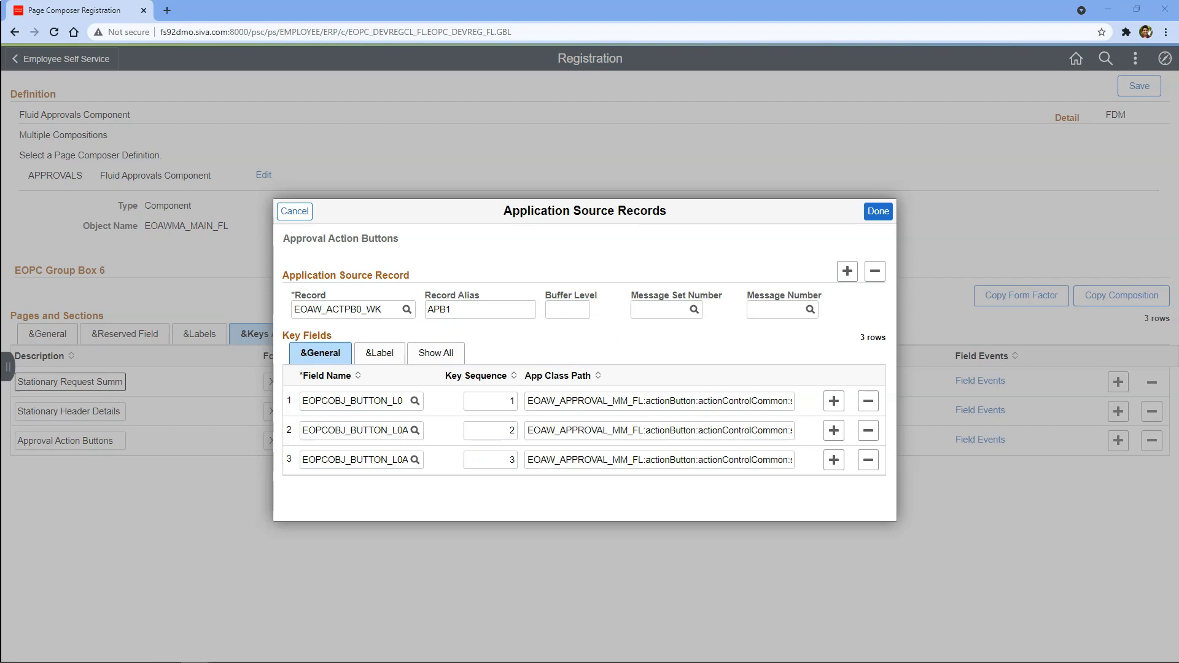
# Set the EOAW_ACTPB0_WK source record's message set number to 18081 and message number to 26111.
pyautogui.click(662, 308)
pyautogui.write('18081')
pyautogui.press('Tab')
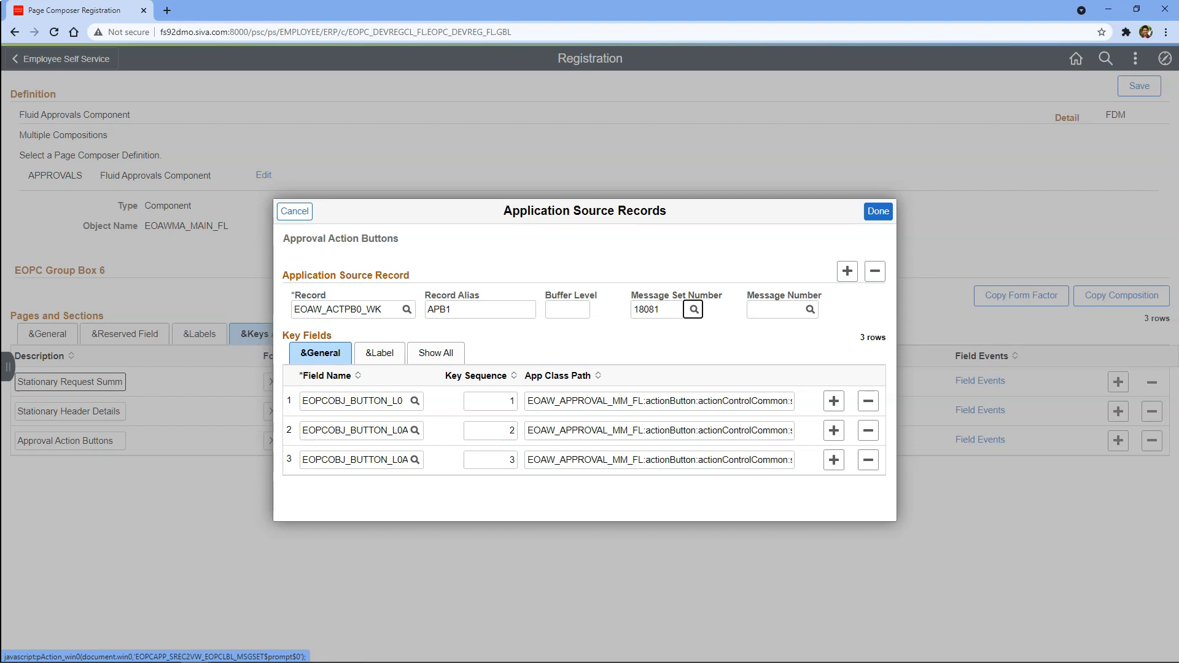
pyautogui.click(778, 308)
pyautogui.write('26111')
pyautogui.click(317, 417)
# Set the label message set number of all three key fields to 18081.
pyautogui.click(381, 361)
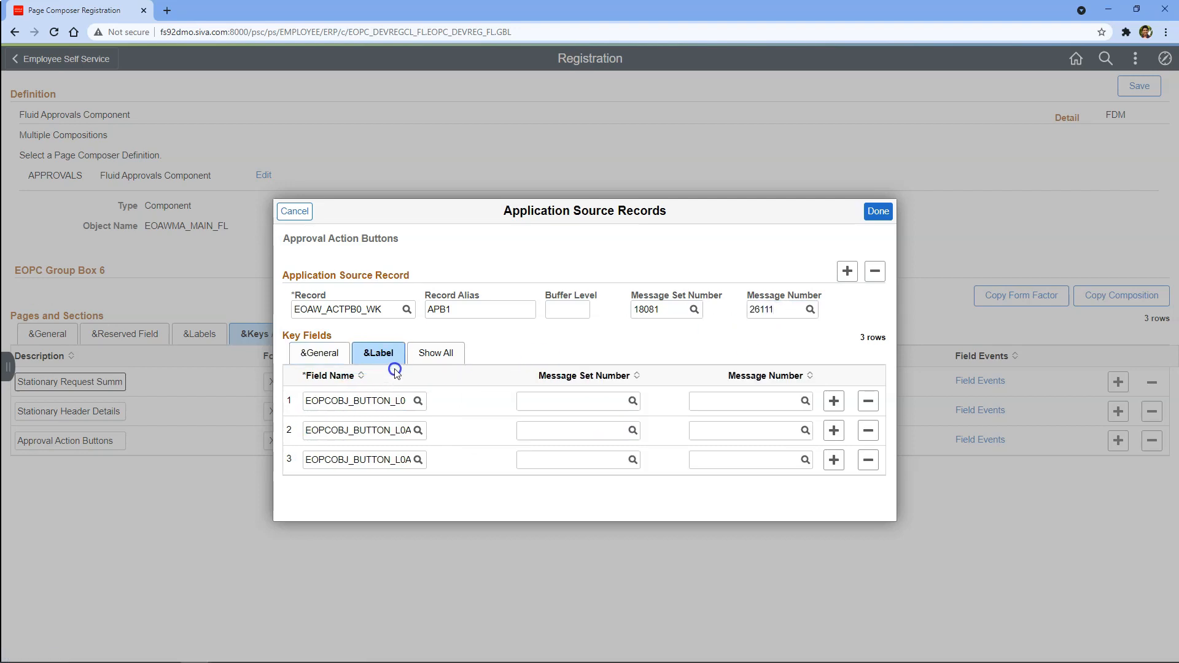
pyautogui.click(405, 434)
pyautogui.click(376, 459)
pyautogui.click(577, 400)
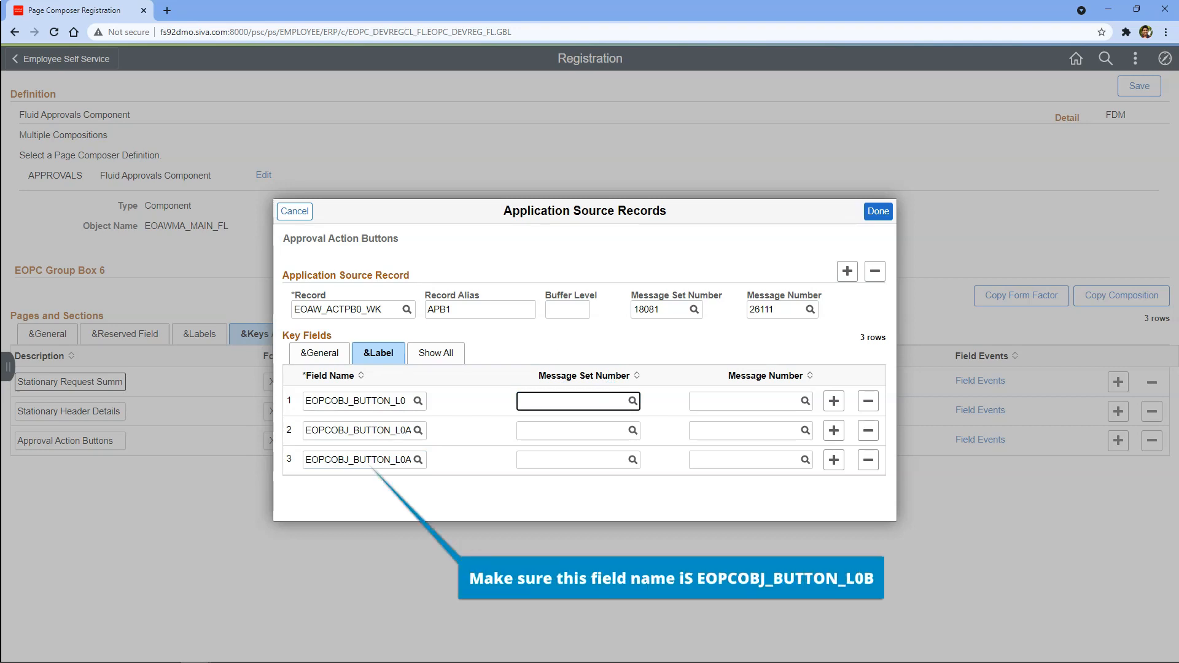
pyautogui.click(555, 404)
pyautogui.click(579, 409)
pyautogui.write('18081')
pyautogui.click(578, 427)
pyautogui.hotkey('ctrl', 'v')
pyautogui.click(578, 458)
pyautogui.hotkey('ctrl', 'v')
# Set the three key fields' label message numbers to 26010, 26011 and 26013, and accept the application source record.
pyautogui.click(745, 400)
pyautogui.hotkey('ctrl', 'v')
pyautogui.click(756, 430)
pyautogui.hotkey('ctrl', 'v')
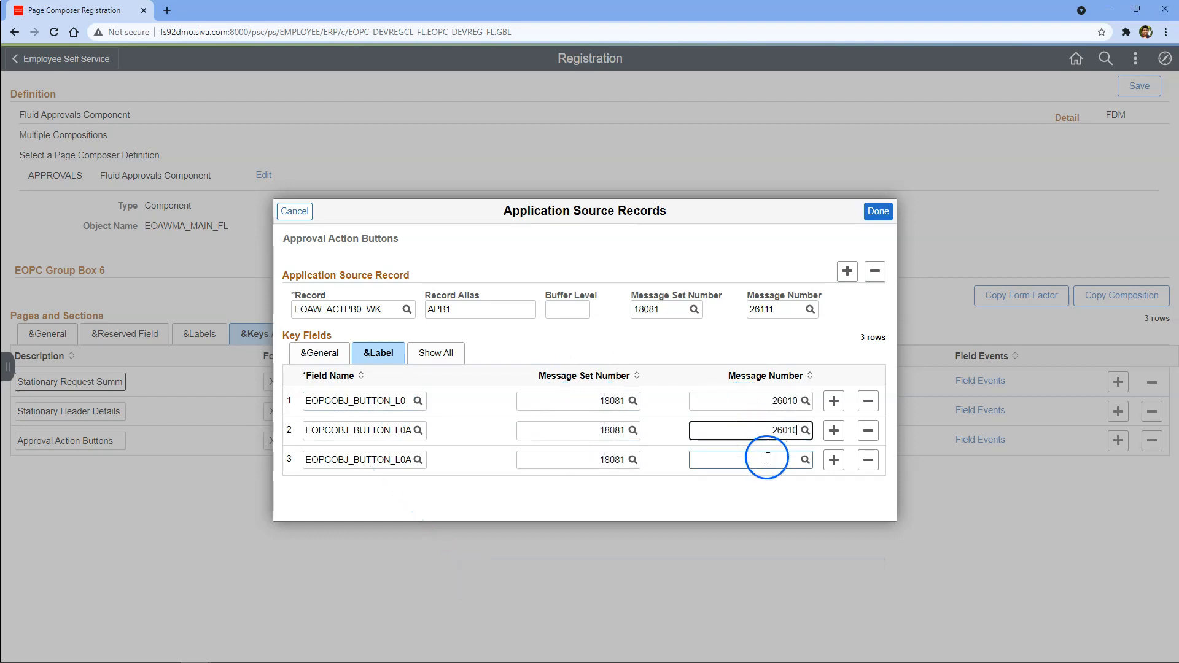
pyautogui.click(792, 431)
pyautogui.press('BackSpace')
pyautogui.write('1')
pyautogui.click(770, 460)
pyautogui.write('26010')
pyautogui.press('BackSpace')
pyautogui.write('3')
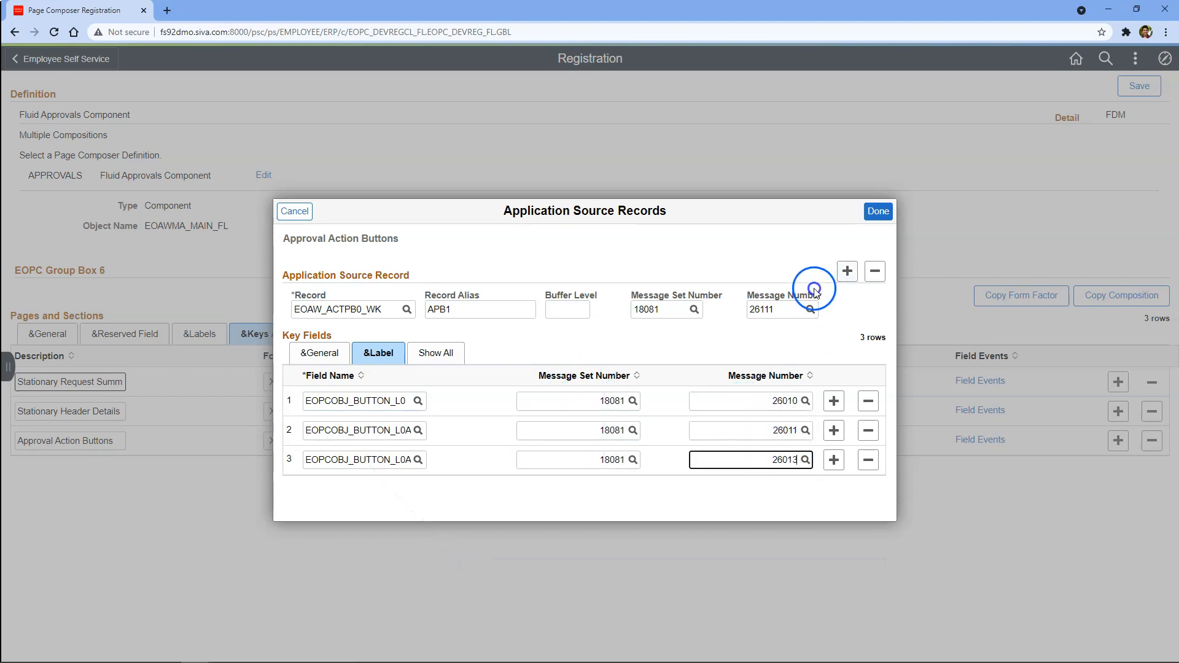
pyautogui.click(884, 212)
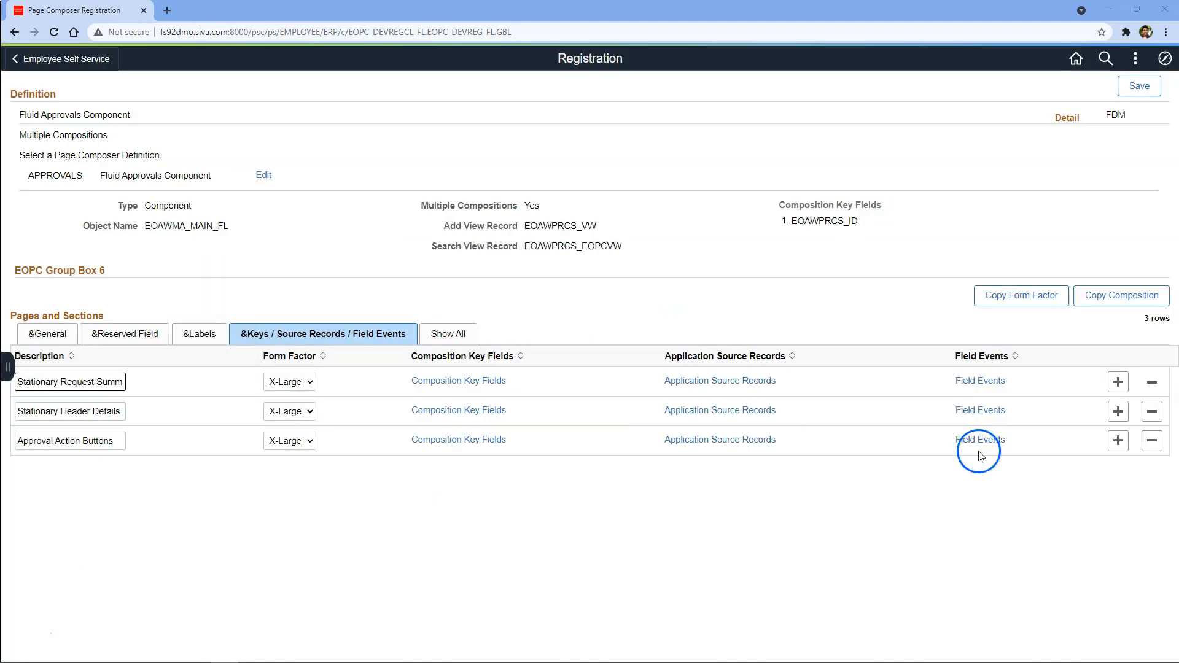
# Add an Approval Action Buttons field event for EOPCOBJ_BUTTON_L0 with app class path EOAW_APPROVAL_MM_FL:actionButton:displayCommon:displayHeaderButton, and save the registration.
pyautogui.click(979, 449)
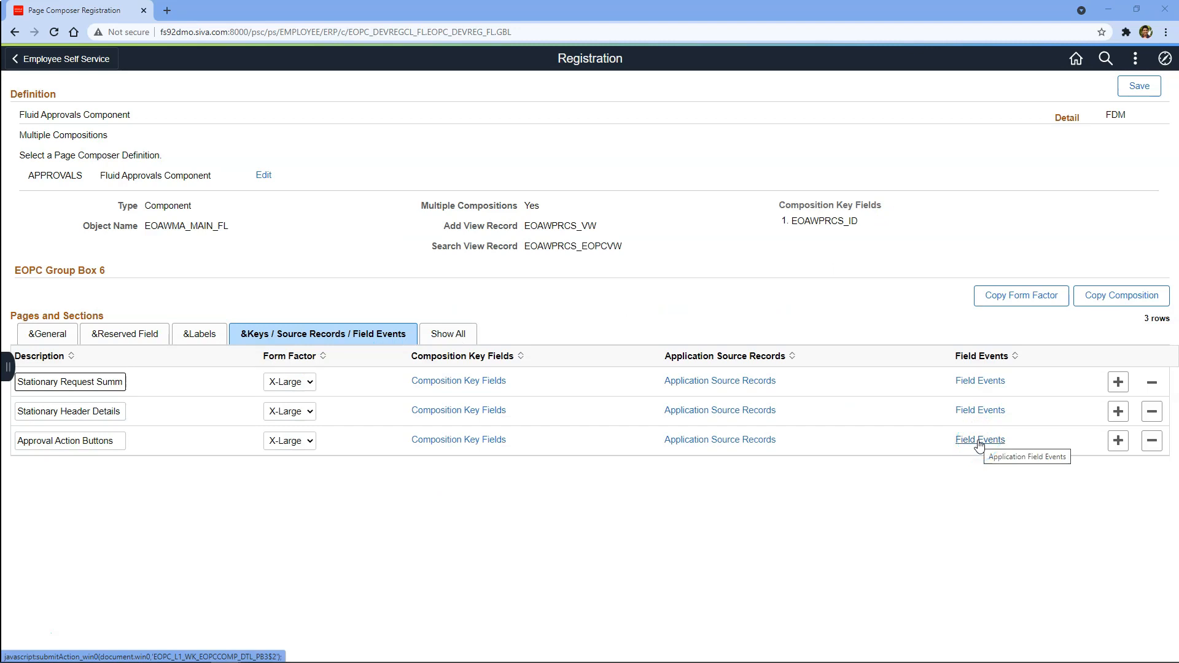
pyautogui.click(979, 442)
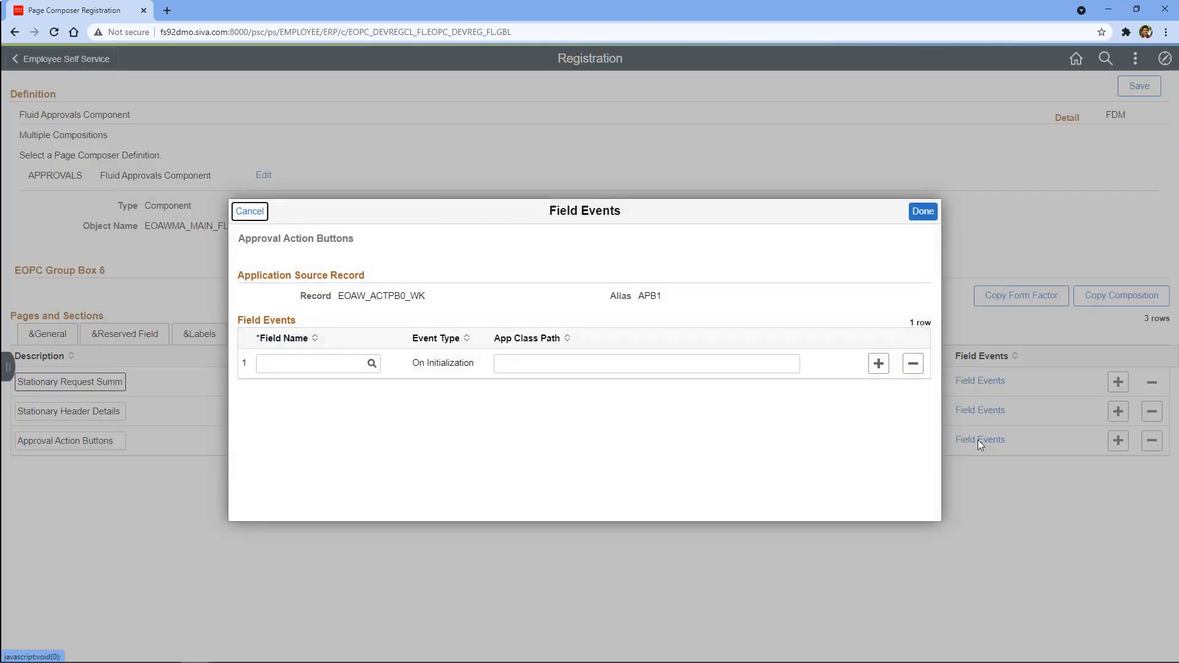
pyautogui.click(334, 361)
pyautogui.click(303, 362)
pyautogui.write('EOPCOBJ_BUTTON_L0')
pyautogui.click(503, 364)
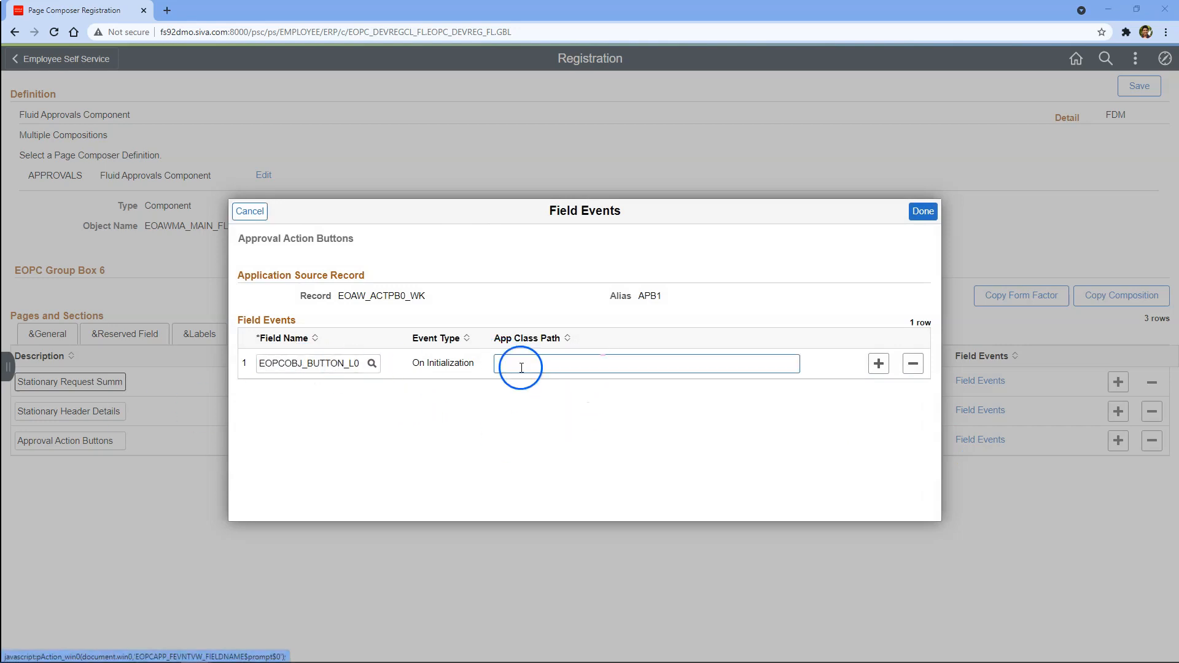
pyautogui.hotkey('ctrl', 'v')
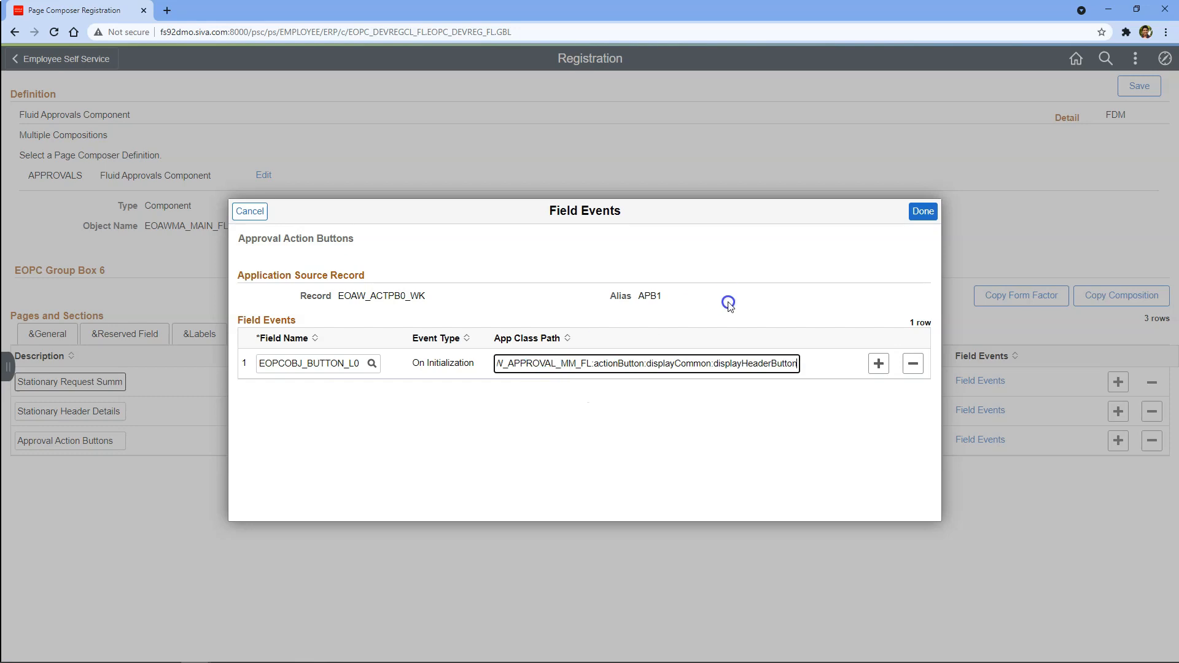
pyautogui.click(923, 214)
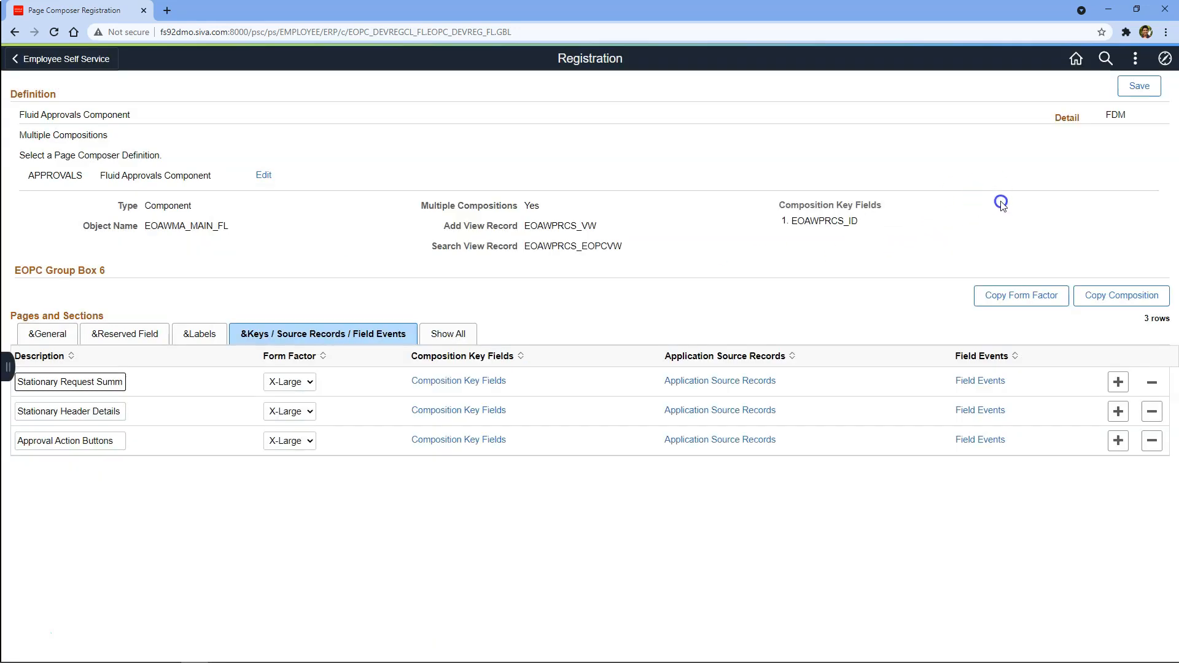
pyautogui.click(1139, 87)
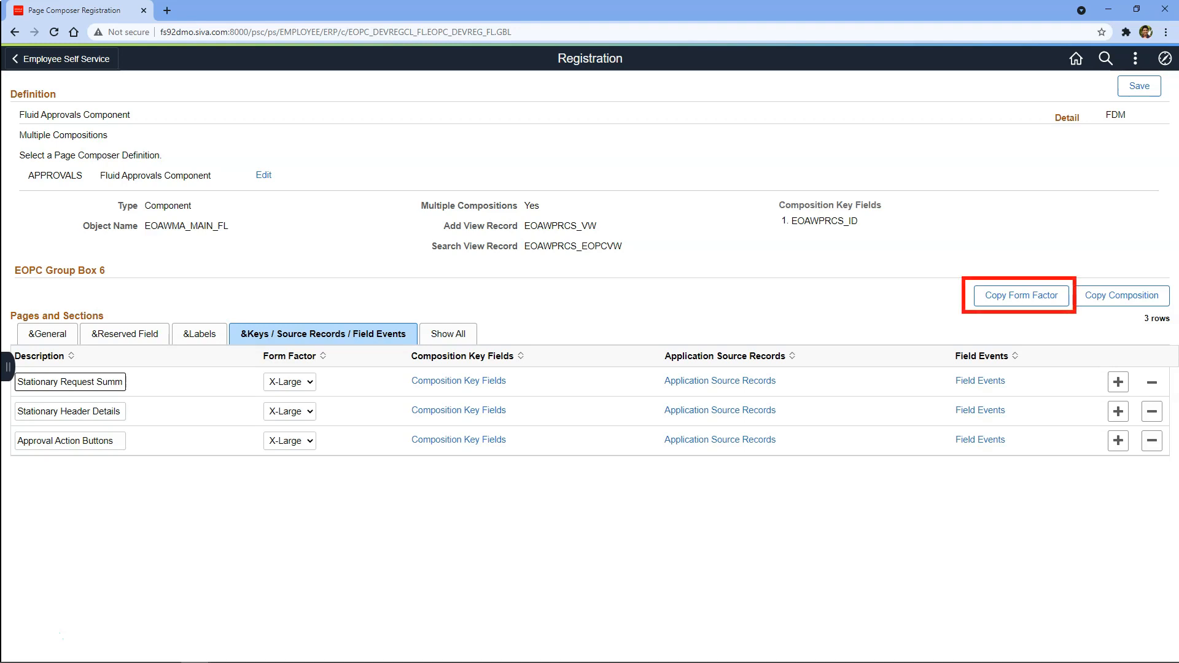
# Copy the composition's X-Large form factor to the other form factors, accepting the required save, and save the registration.
pyautogui.click(1012, 296)
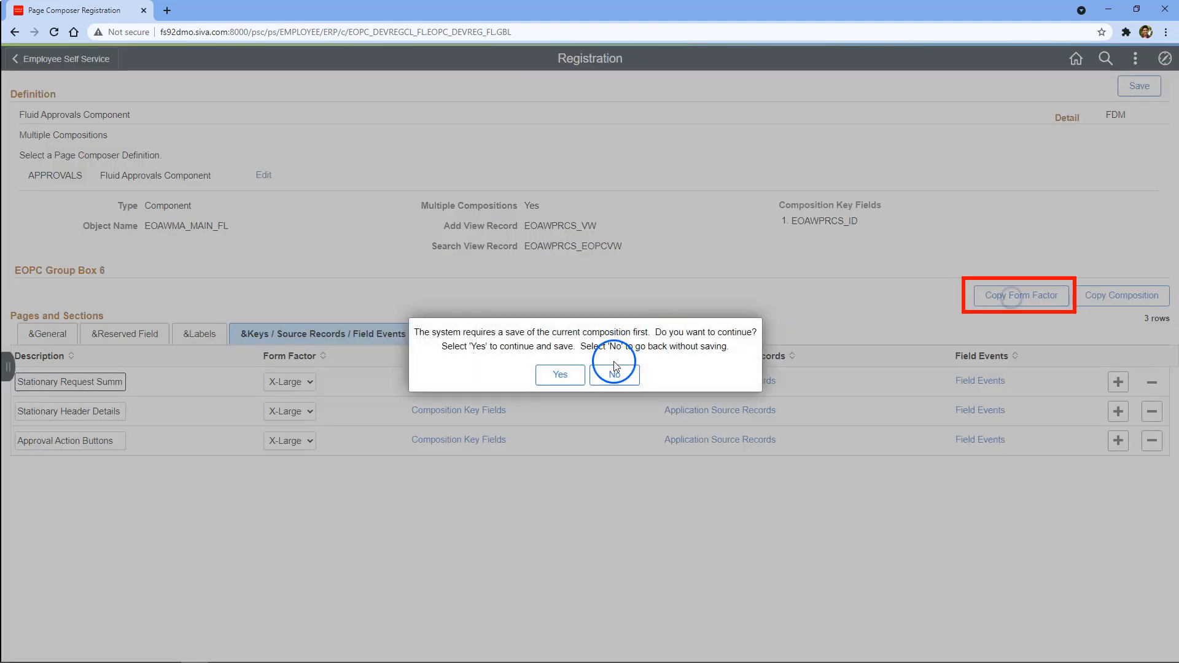
pyautogui.click(559, 374)
pyautogui.click(544, 262)
pyautogui.click(537, 326)
pyautogui.click(545, 287)
pyautogui.click(540, 337)
pyautogui.click(746, 215)
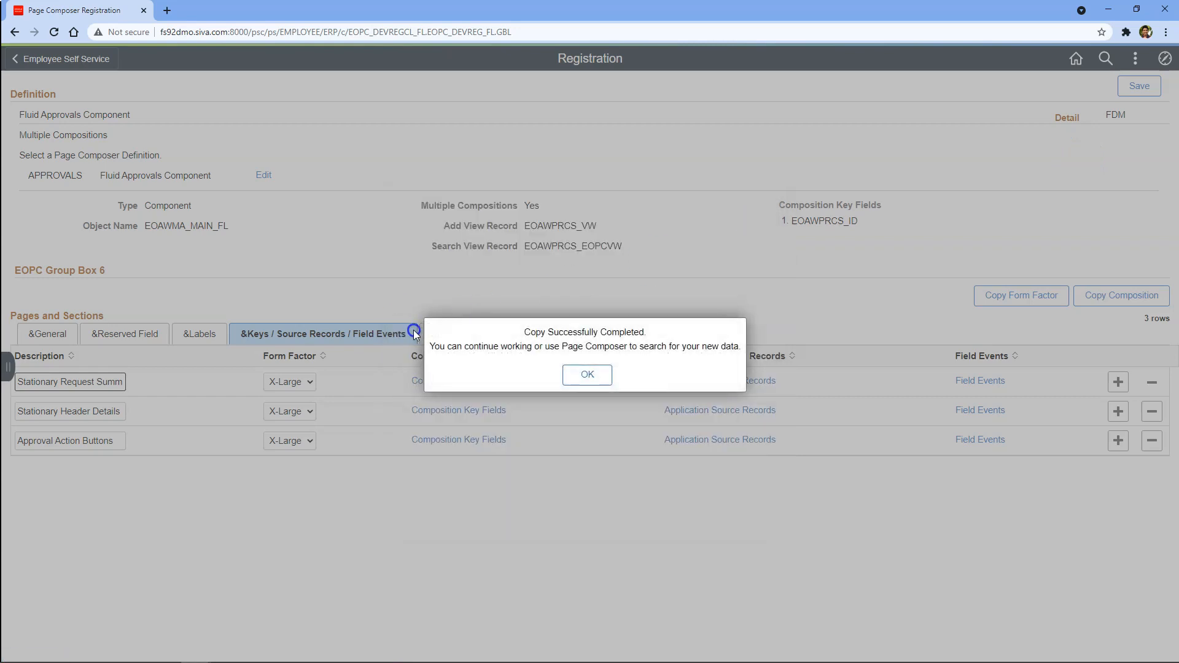
pyautogui.click(588, 375)
pyautogui.click(94, 344)
pyautogui.click(49, 335)
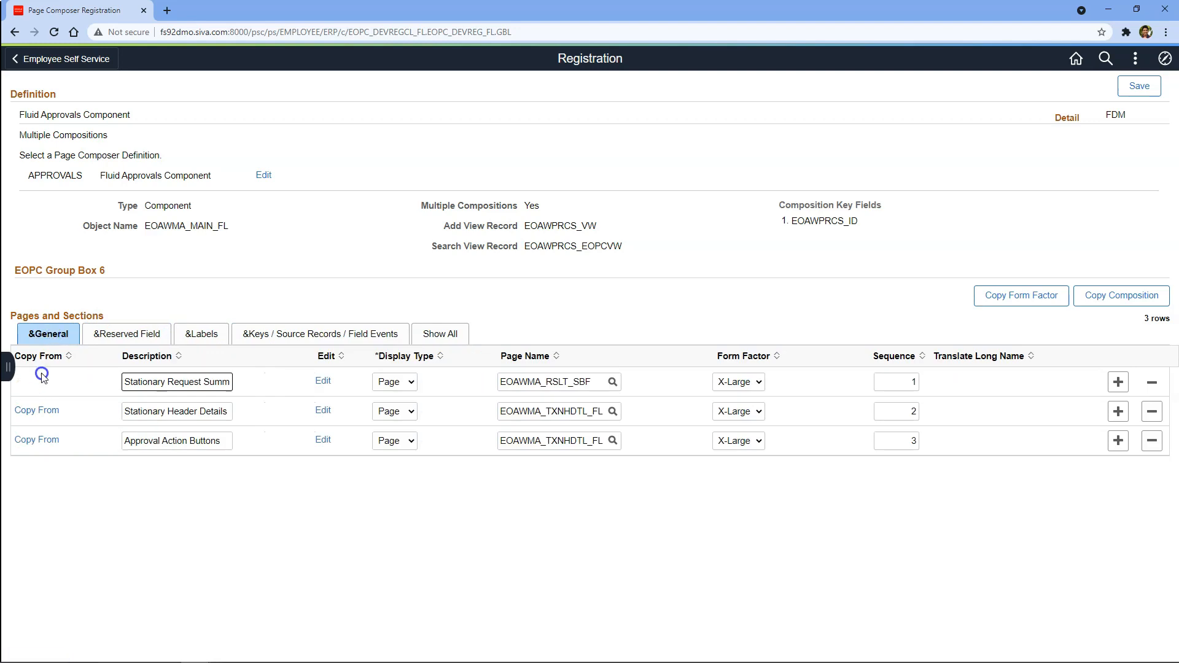
pyautogui.click(1139, 87)
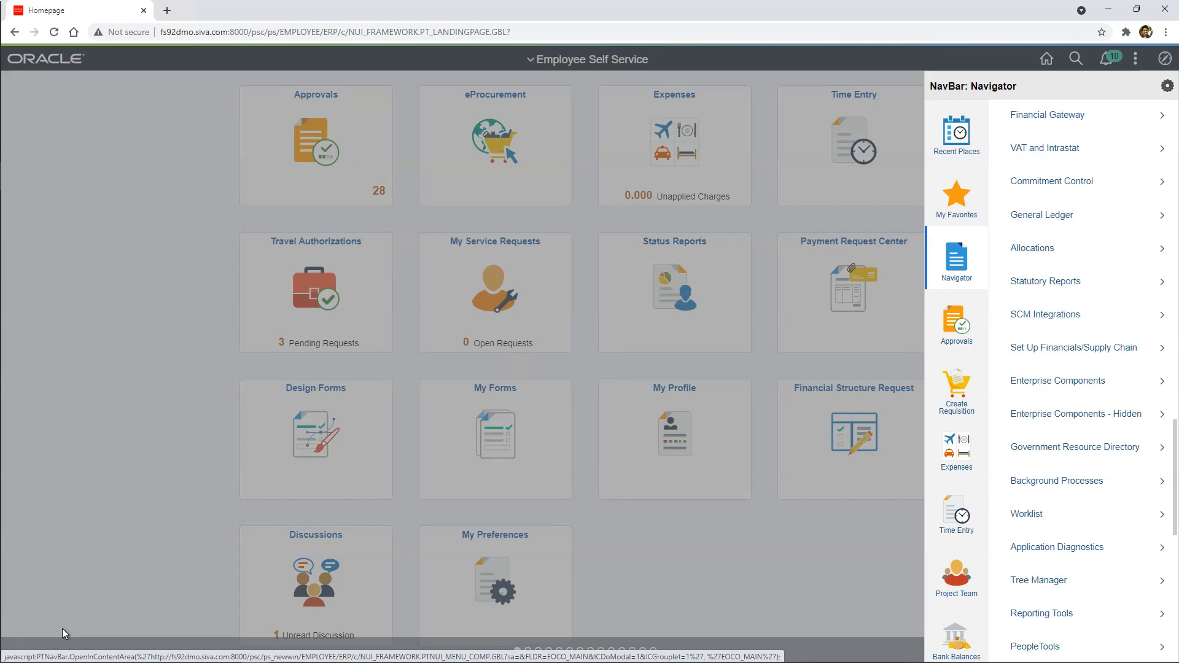
# Open the Page Composer page from the Enterprise Components area.
pyautogui.click(54, 580)
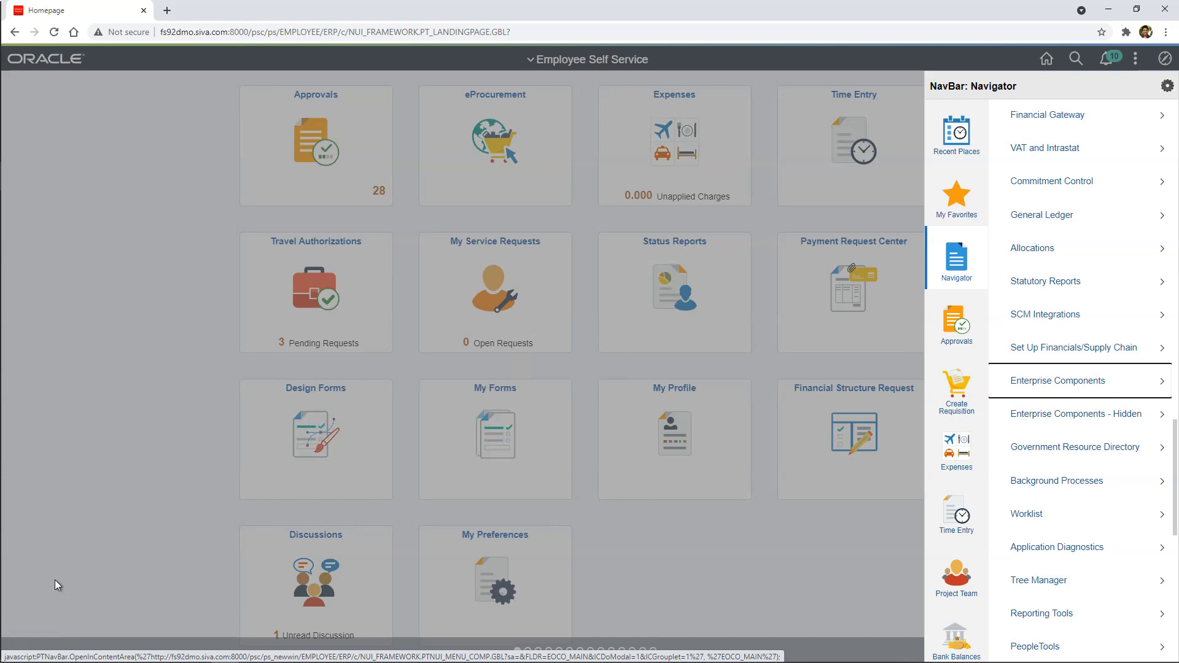
pyautogui.click(1044, 383)
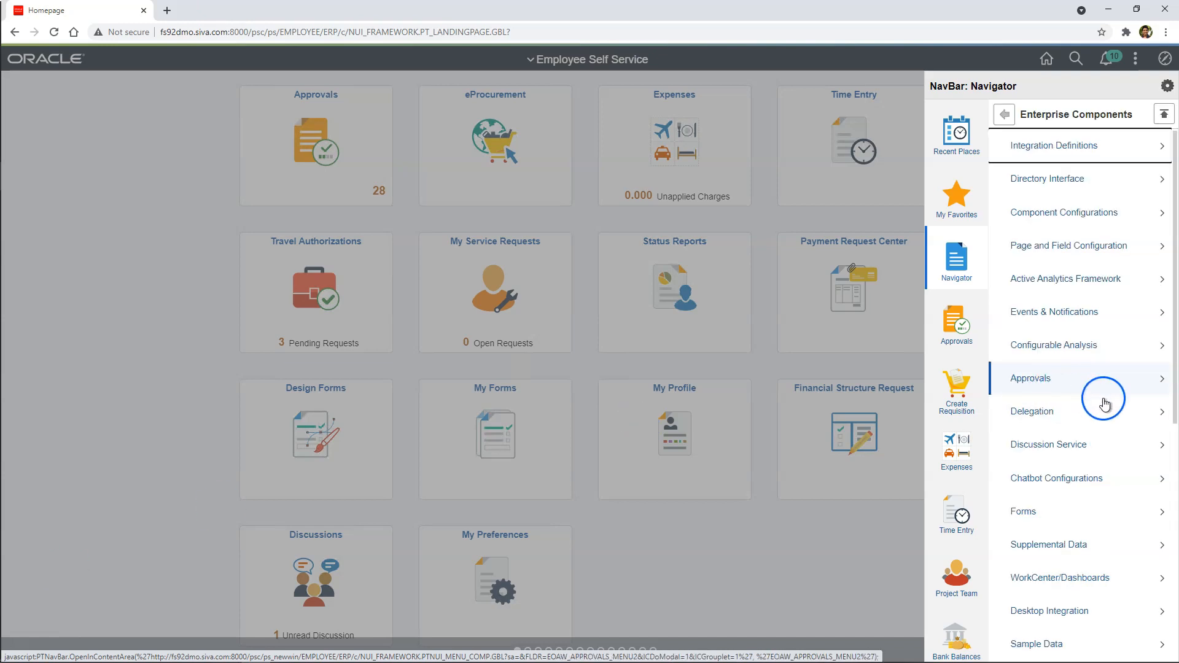
pyautogui.scroll(-5, 1044, 544)
pyautogui.click(1052, 448)
pyautogui.click(1044, 145)
pyautogui.click(251, 210)
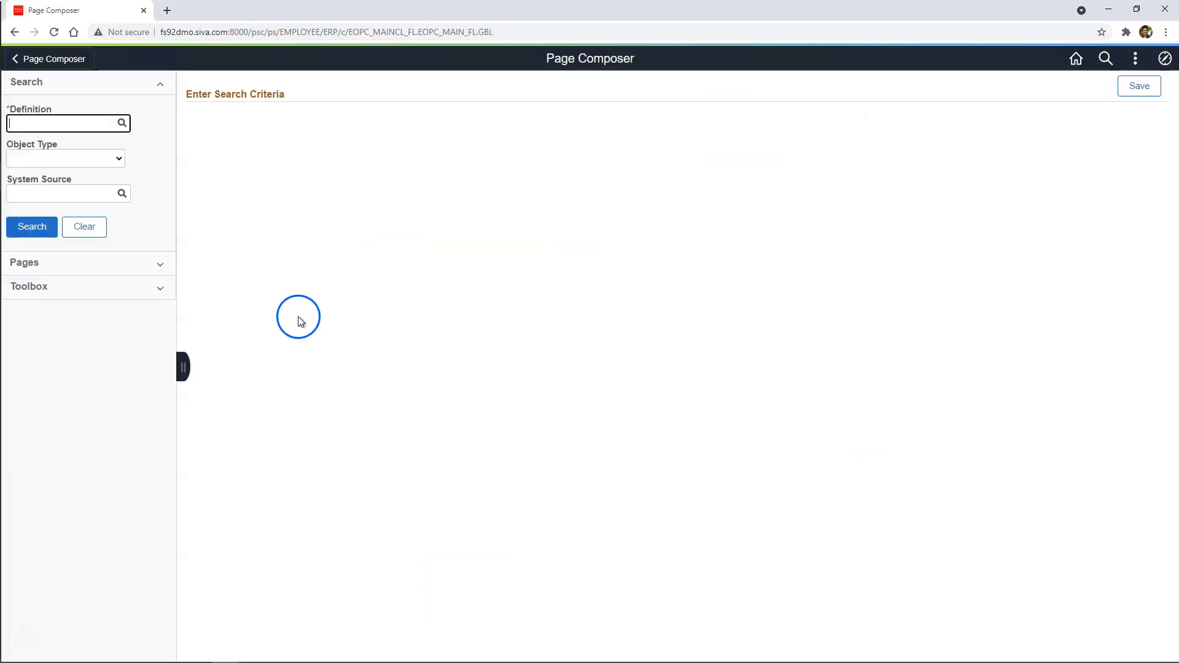
# Open the DemoApproval composition of the APPROVALS definition with the toolbox fields for its Approval Summary page.
pyautogui.click(122, 123)
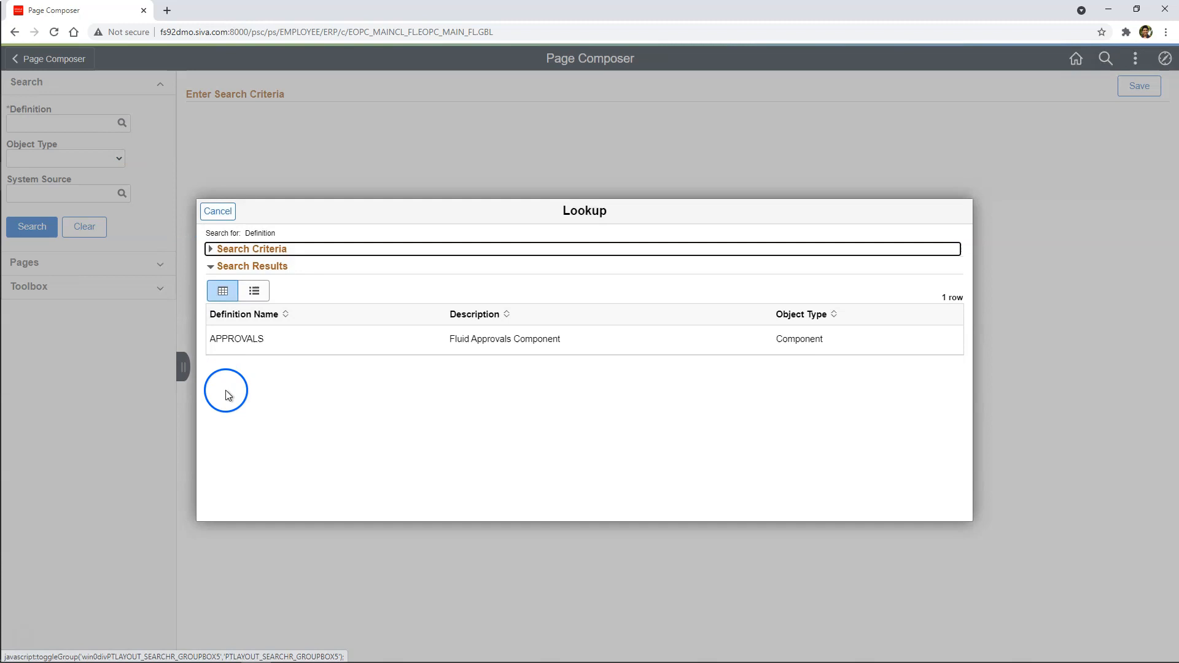
pyautogui.click(246, 344)
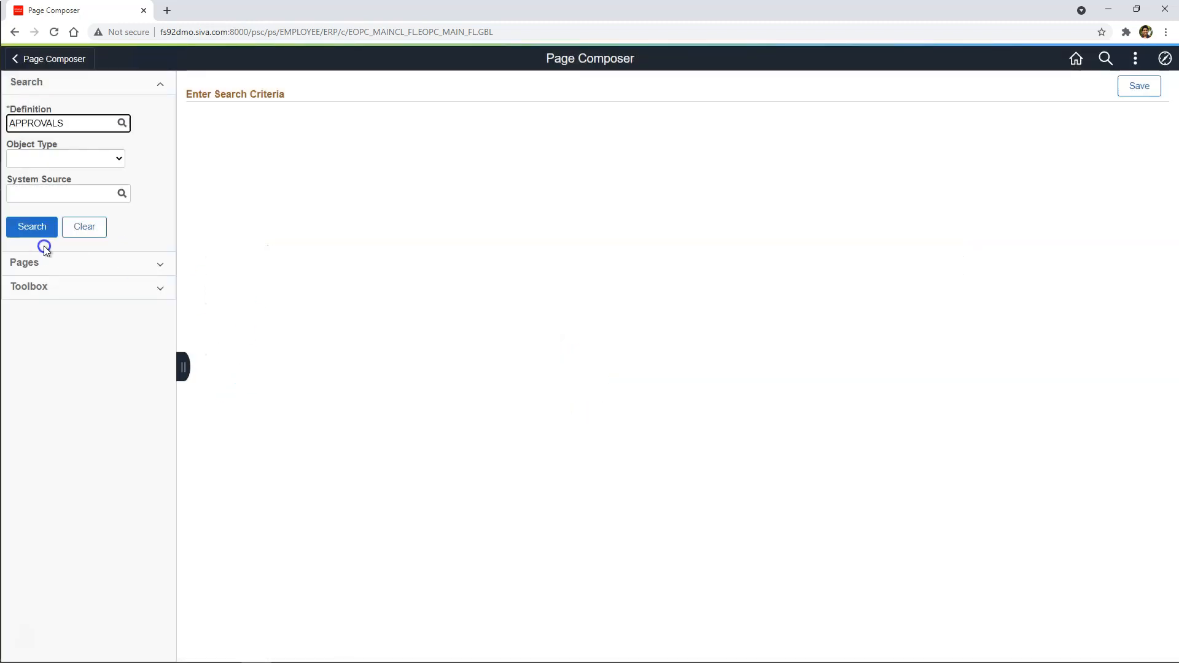
pyautogui.click(26, 228)
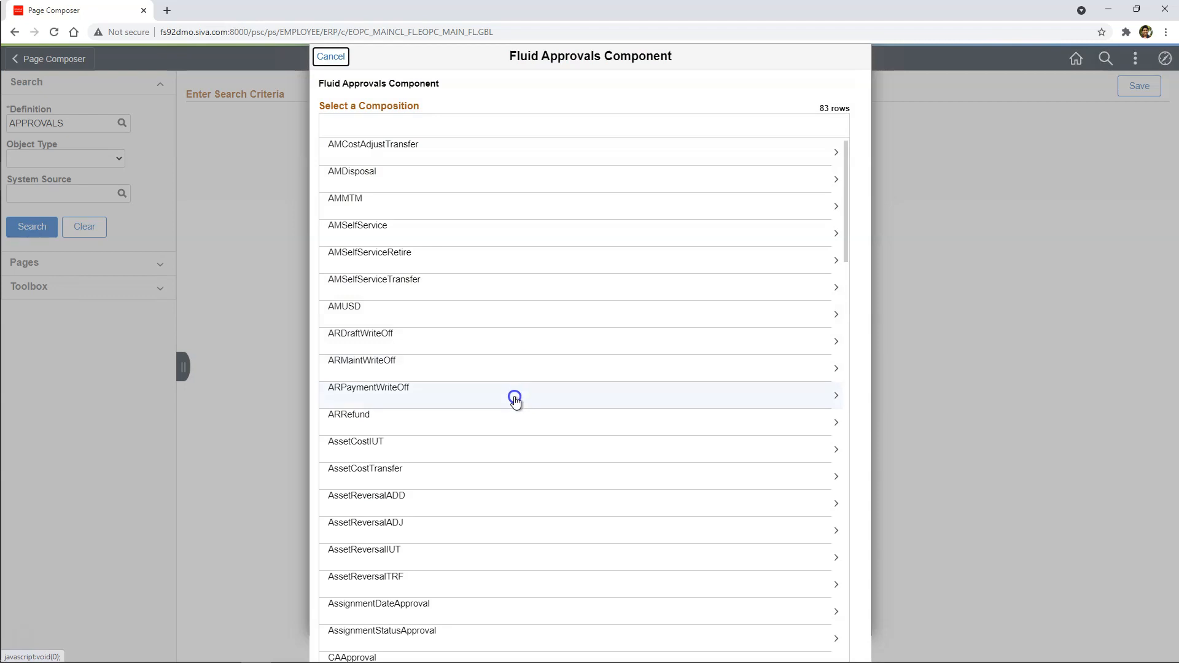
pyautogui.scroll(-3, 516, 400)
pyautogui.scroll(-4, 519, 397)
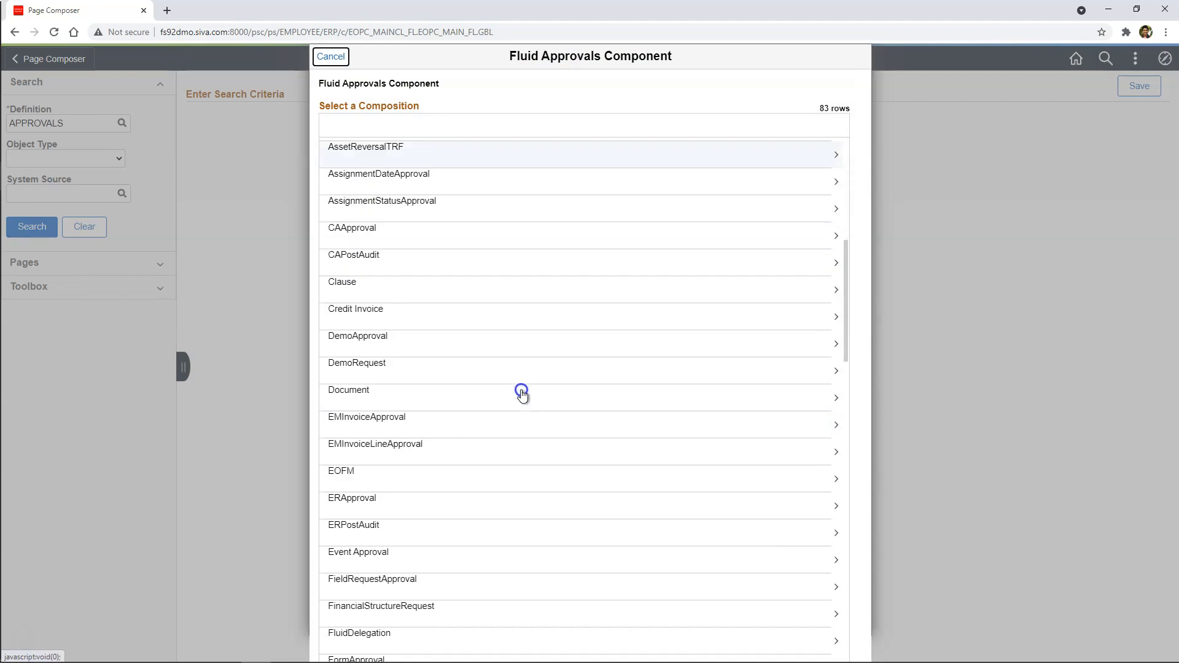
pyautogui.click(387, 335)
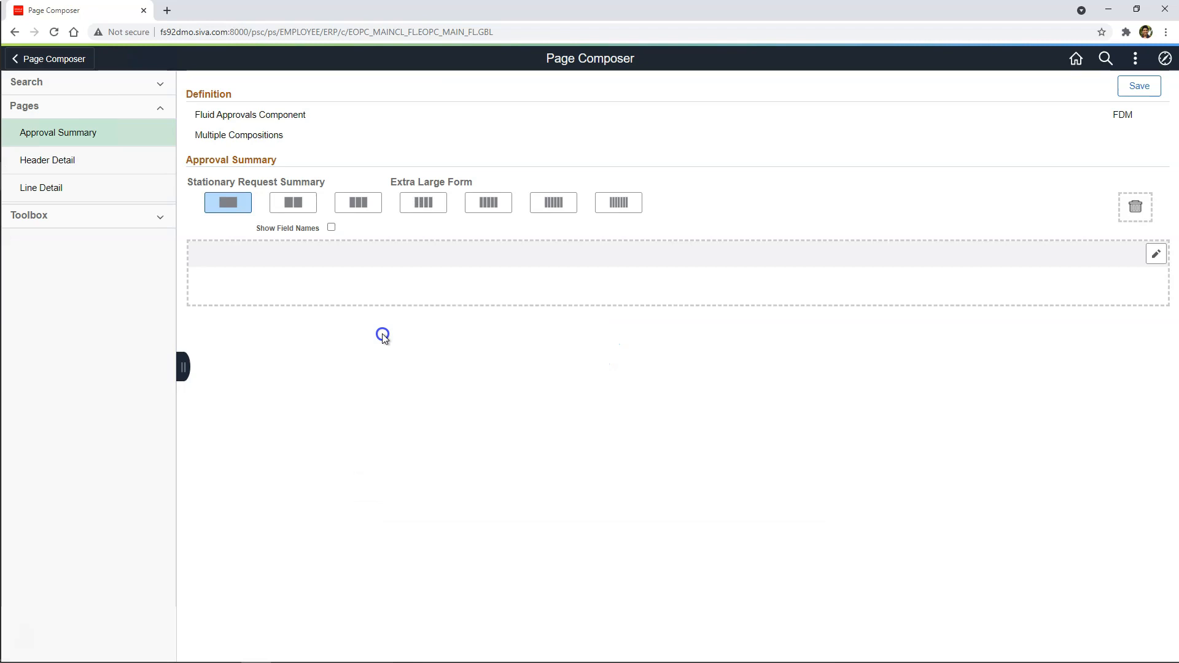
pyautogui.click(59, 135)
pyautogui.click(158, 219)
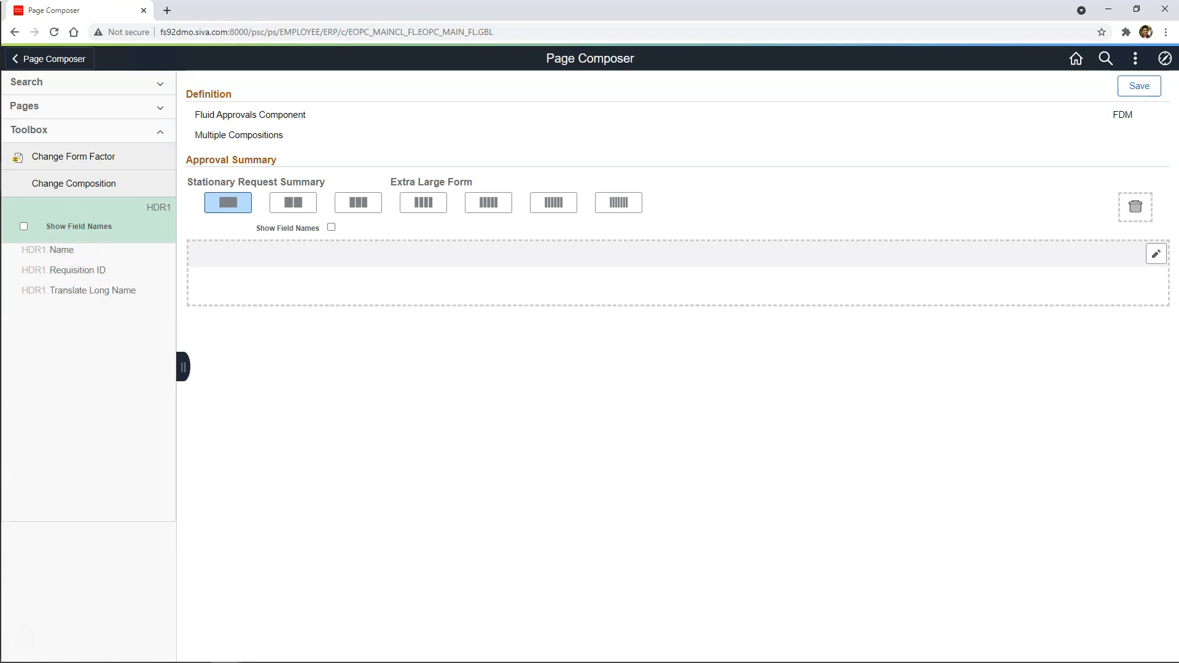
# Place the Name field in the Stationary Request Summary section and delete it from the layout again.
pyautogui.moveTo(94, 250); pyautogui.dragTo(255, 279)
pyautogui.click(221, 281)
pyautogui.moveTo(223, 281); pyautogui.dragTo(1135, 209)
# Place the Name and Translate Long Name fields in the Stationary Request Summary section.
pyautogui.moveTo(76, 252); pyautogui.dragTo(289, 270)
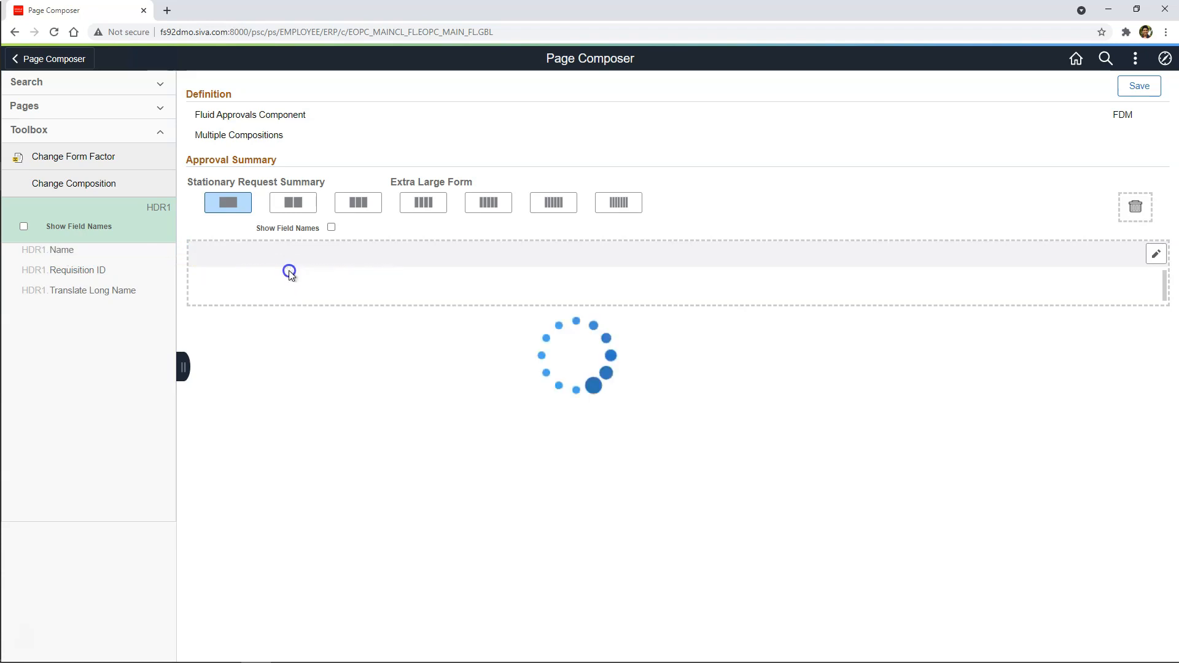
pyautogui.click(296, 209)
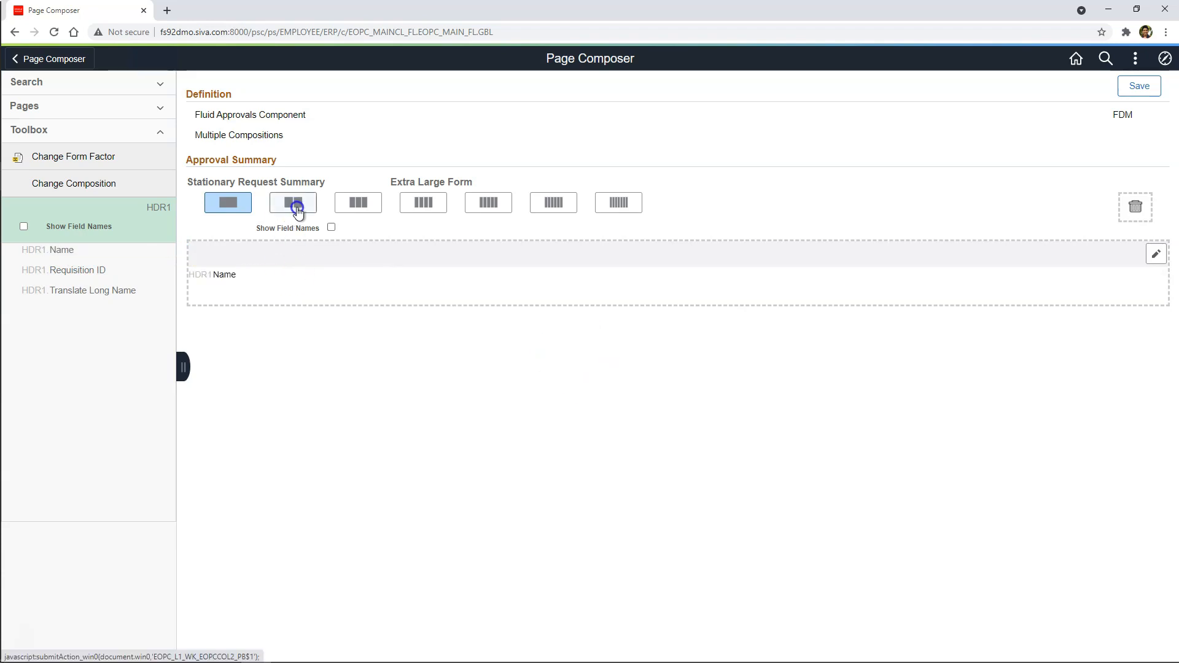
pyautogui.click(366, 207)
pyautogui.moveTo(94, 291); pyautogui.dragTo(288, 289)
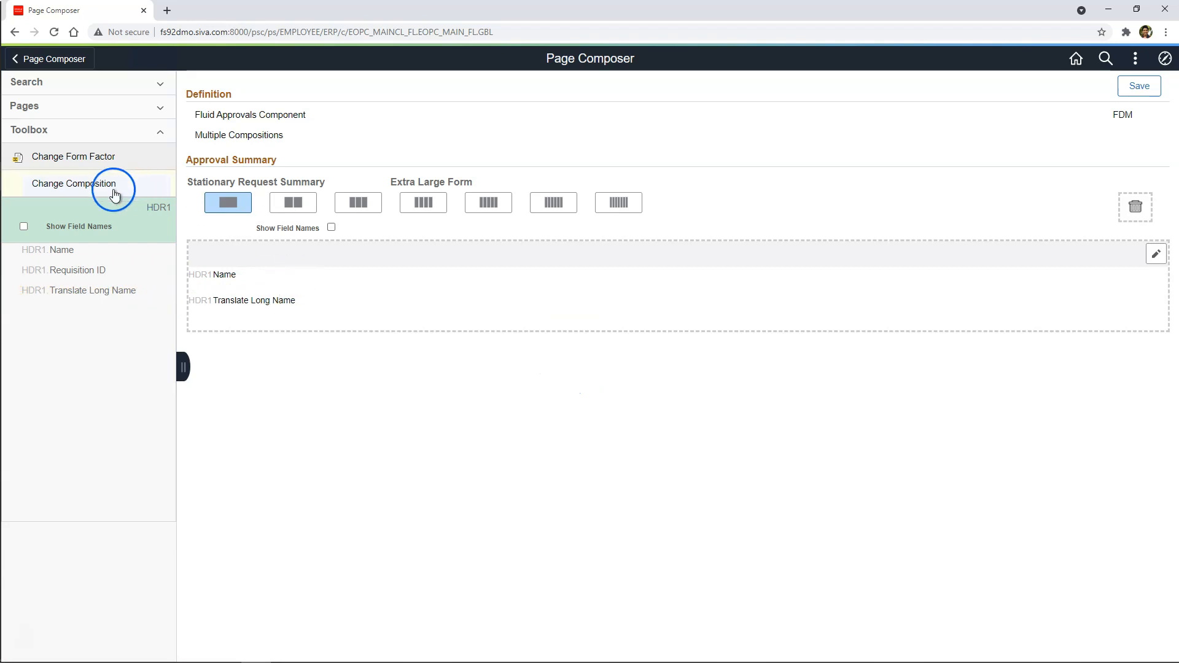
# Show the HDR2 field names on the Header Detail page and place Requisition ID and Empl ID in Stationary Header Details.
pyautogui.click(76, 116)
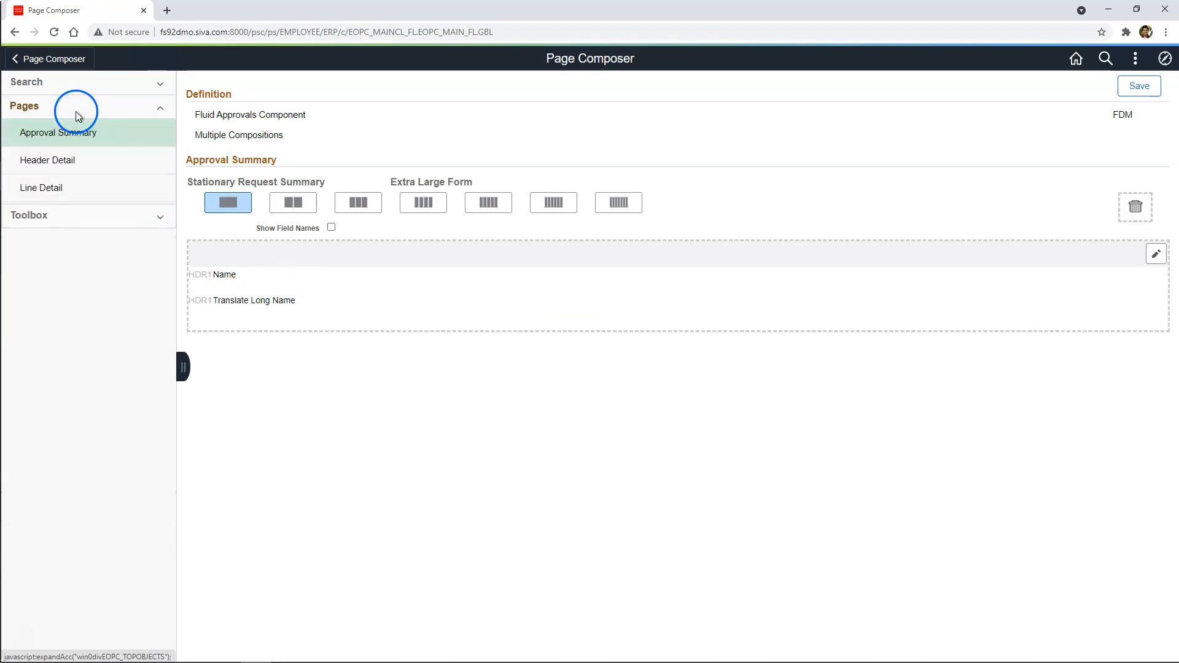
pyautogui.click(78, 162)
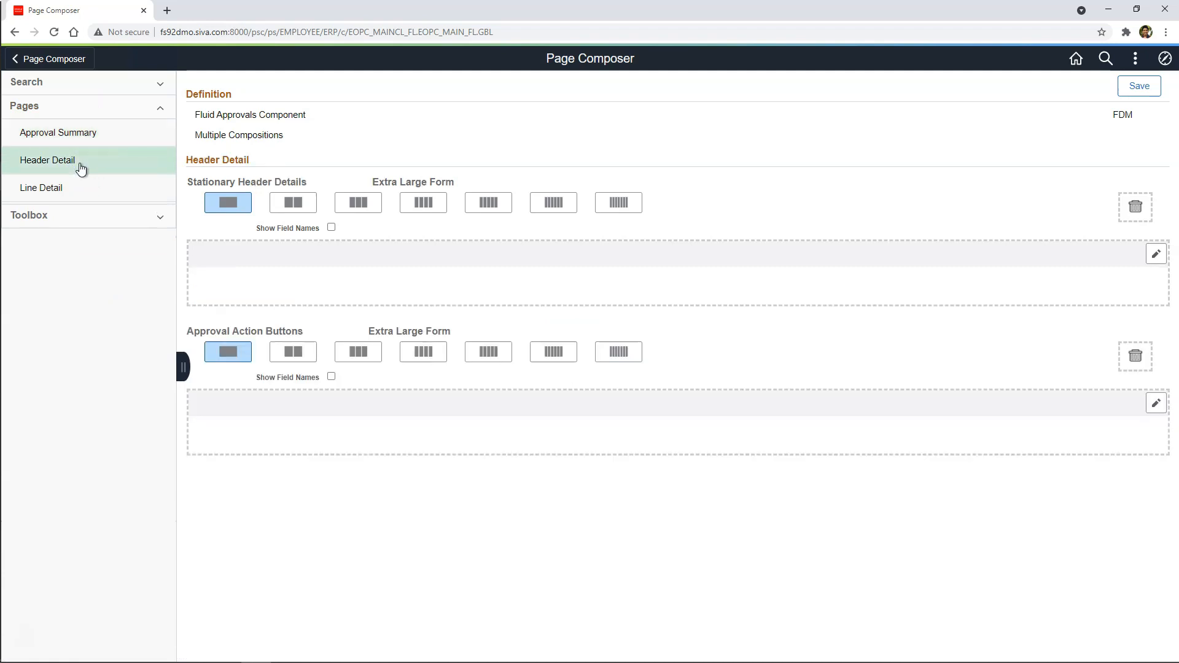
pyautogui.click(157, 216)
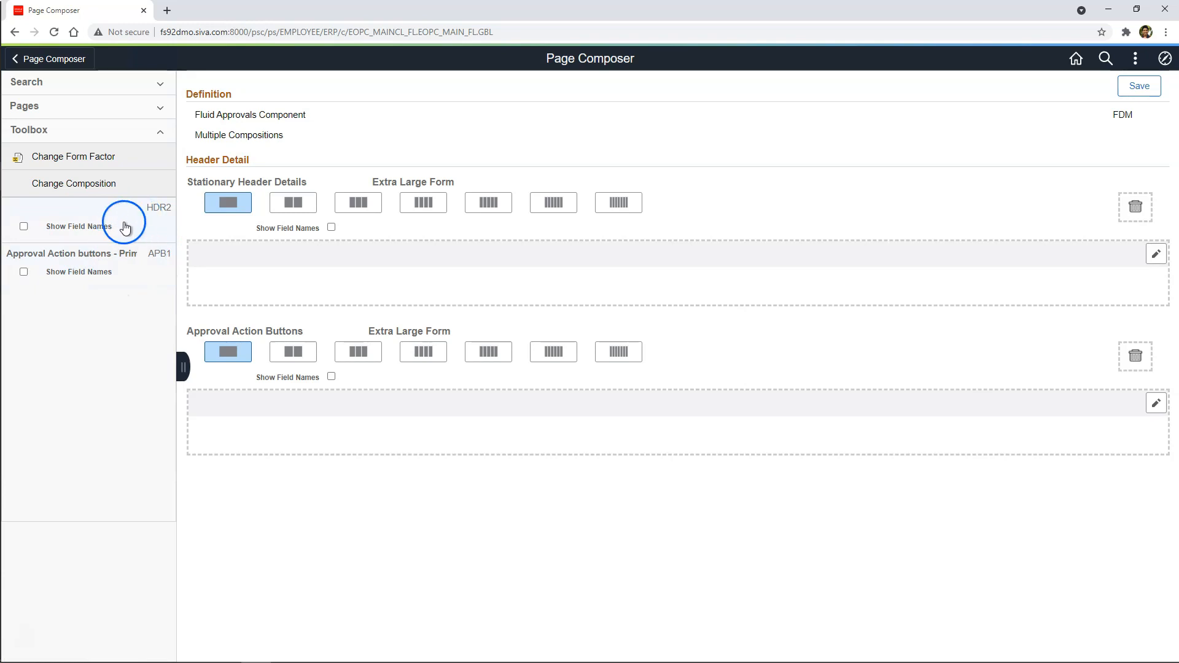
pyautogui.click(24, 226)
pyautogui.moveTo(81, 249); pyautogui.dragTo(256, 257)
pyautogui.moveTo(87, 362); pyautogui.dragTo(271, 274)
pyautogui.moveTo(71, 307); pyautogui.dragTo(301, 293)
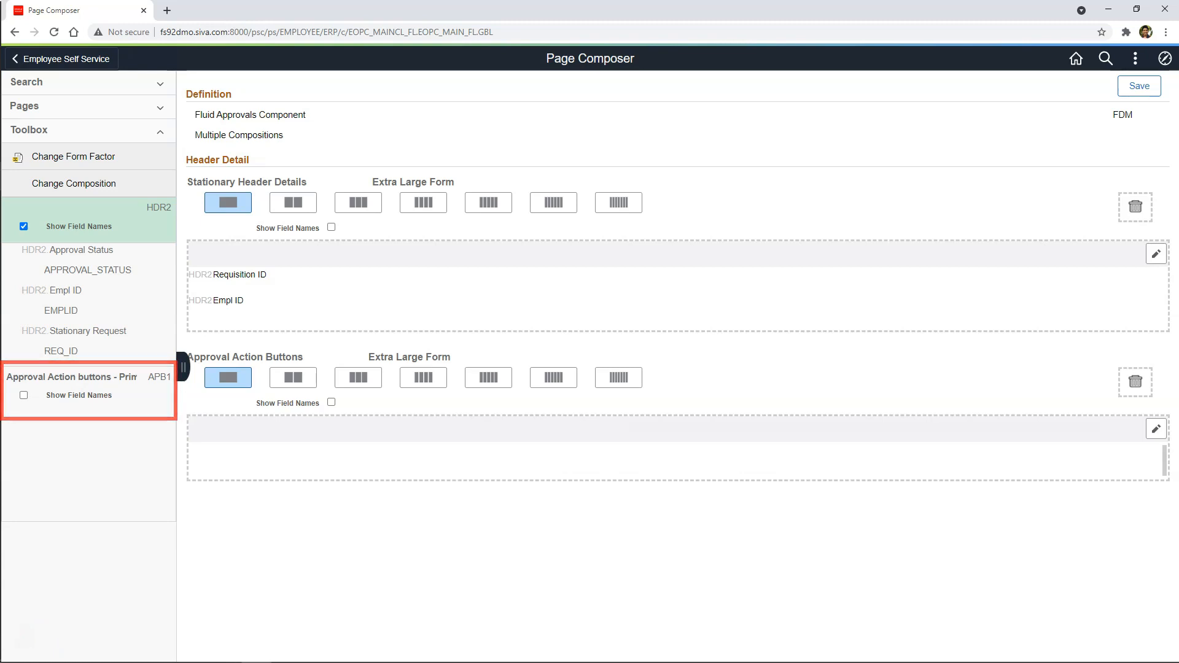
# Place the APB1 Approve, Deny and Pushback fields in the Approval Action Buttons section and save the composition.
pyautogui.click(24, 396)
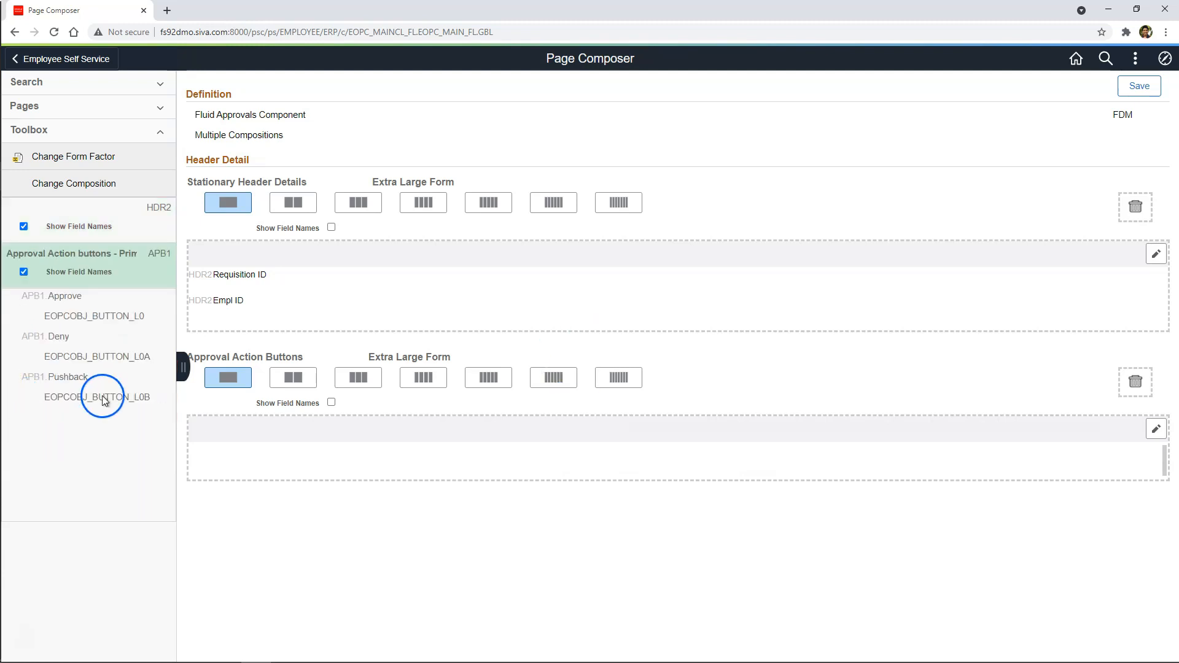
pyautogui.moveTo(101, 312); pyautogui.dragTo(284, 448)
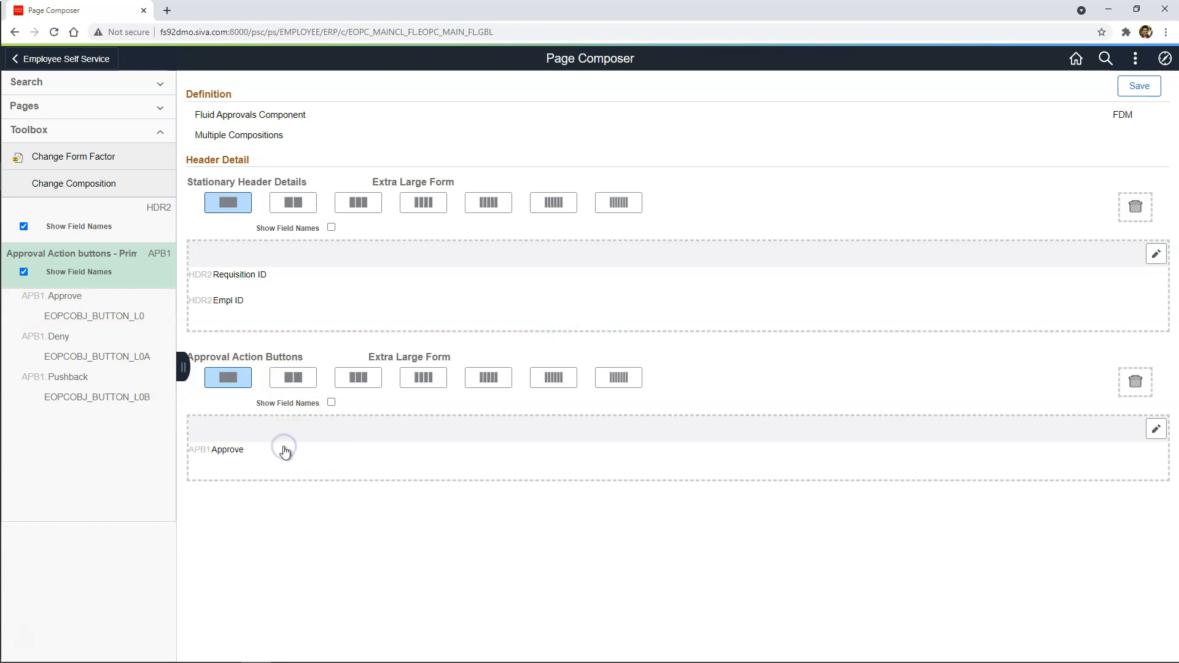
pyautogui.moveTo(97, 337); pyautogui.dragTo(279, 471)
pyautogui.moveTo(91, 393); pyautogui.dragTo(246, 488)
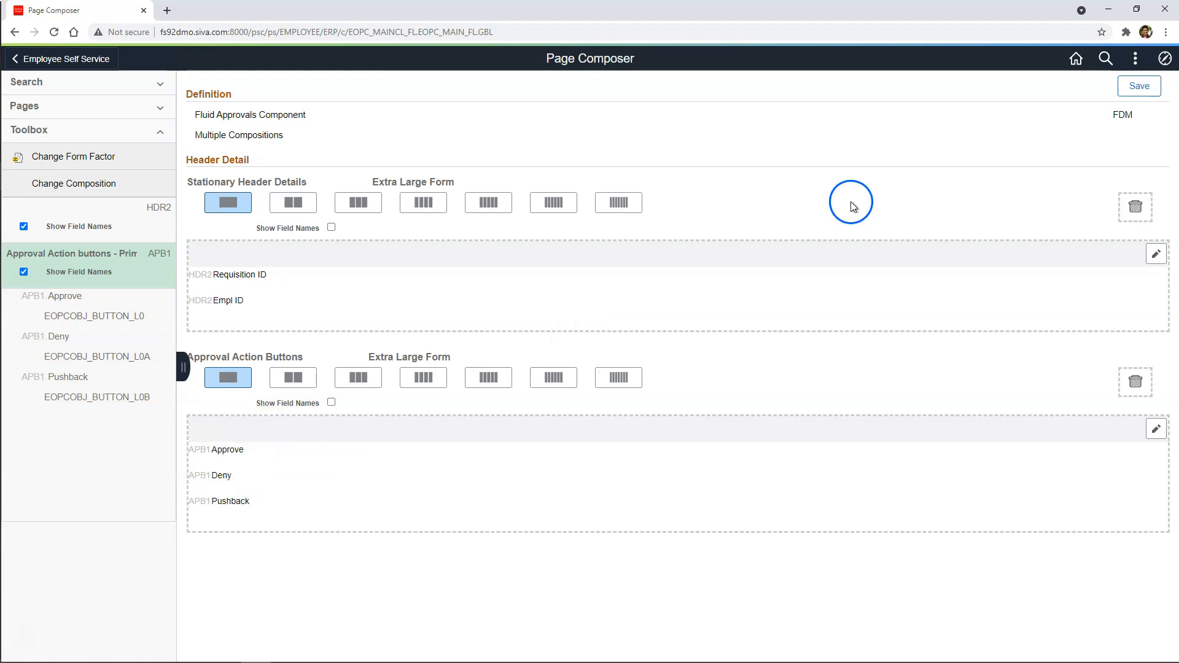
pyautogui.click(1143, 90)
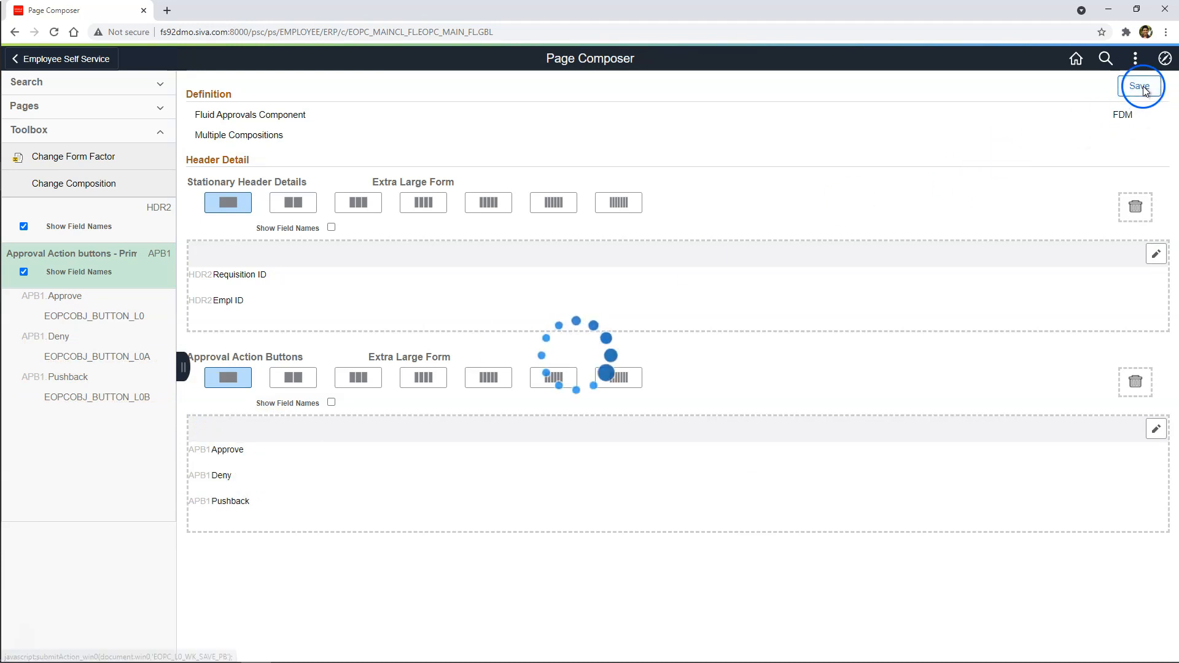
# Open the form factor choices for the Header Detail page of the composition.
pyautogui.click(94, 158)
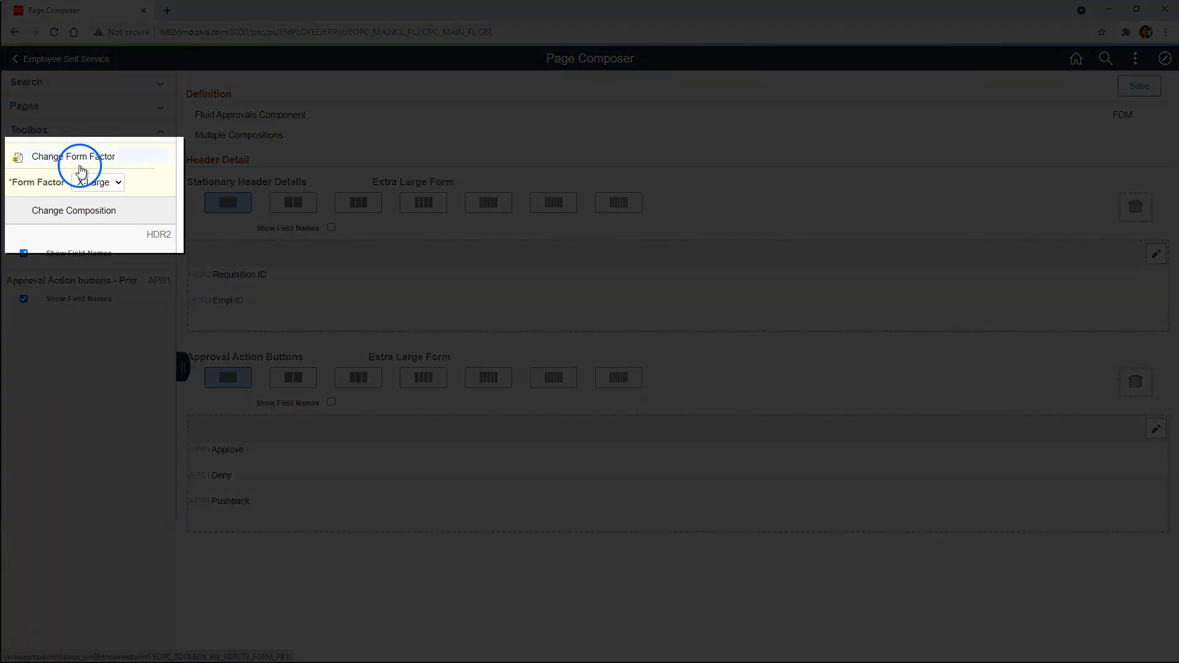
pyautogui.click(99, 182)
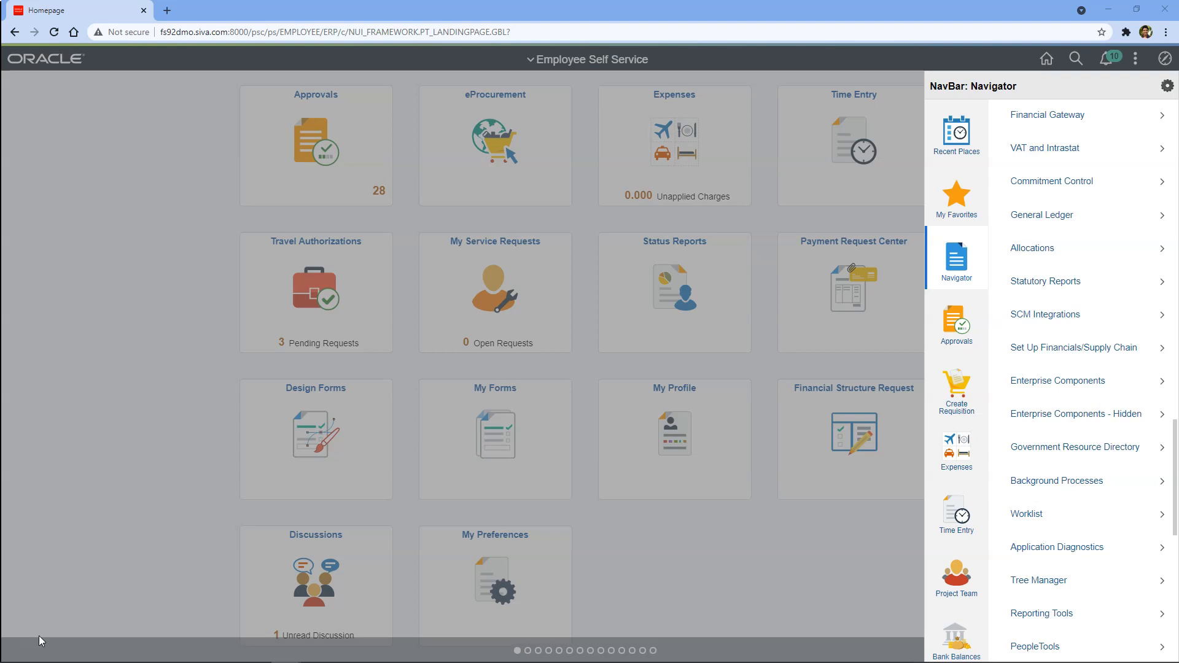
# Open the transactions list of Mobile Approval Options in the Enterprise Components approvals setup.
pyautogui.click(50, 627)
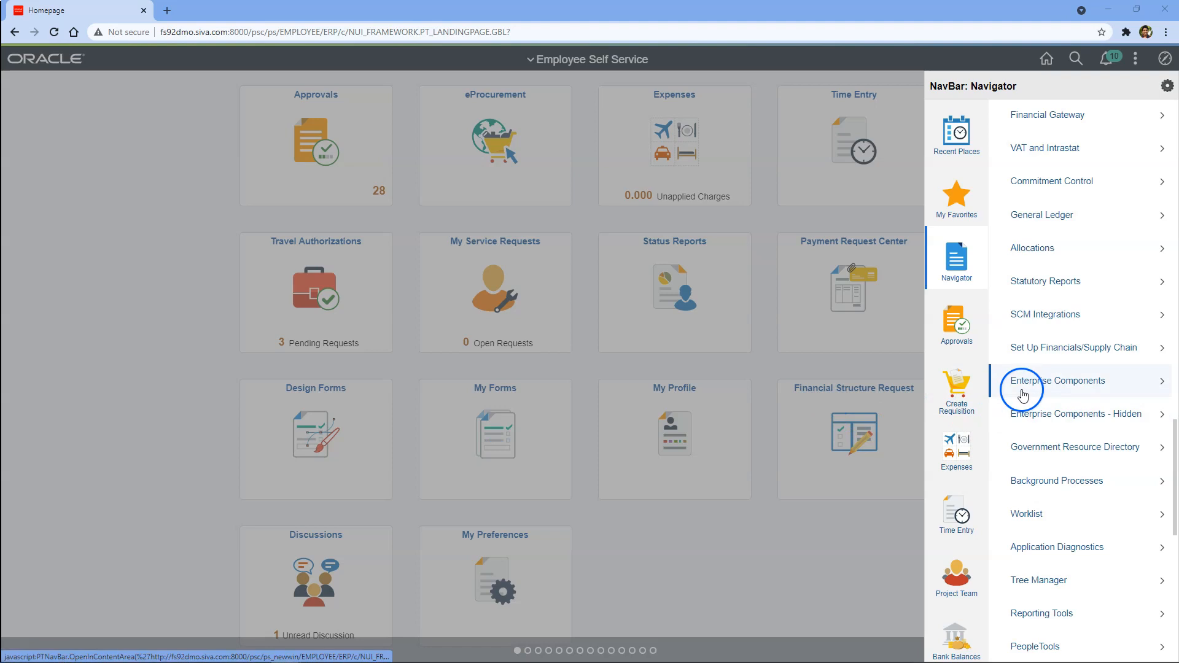
pyautogui.click(1021, 392)
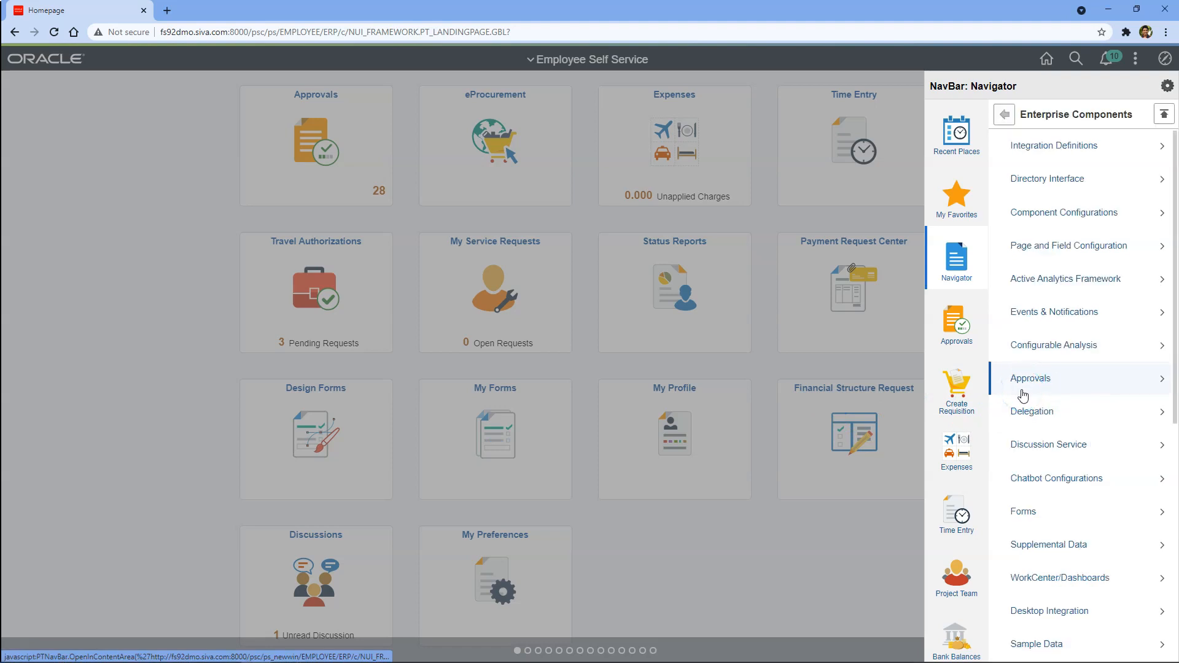
pyautogui.click(1024, 388)
pyautogui.click(1034, 148)
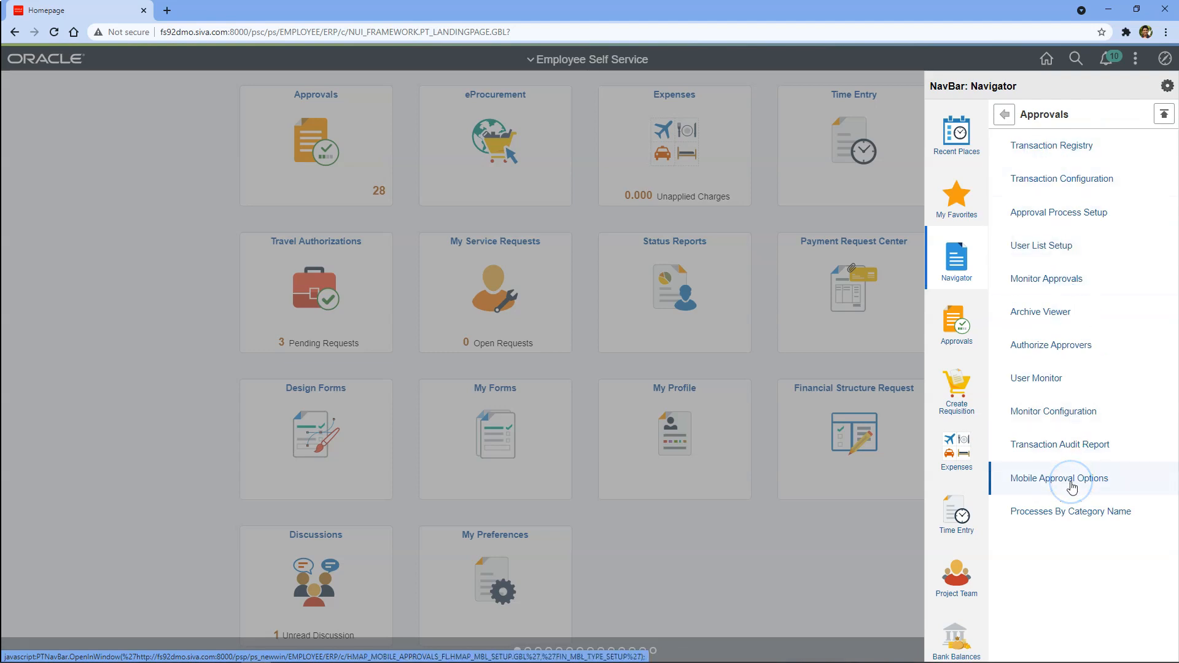
pyautogui.click(1072, 484)
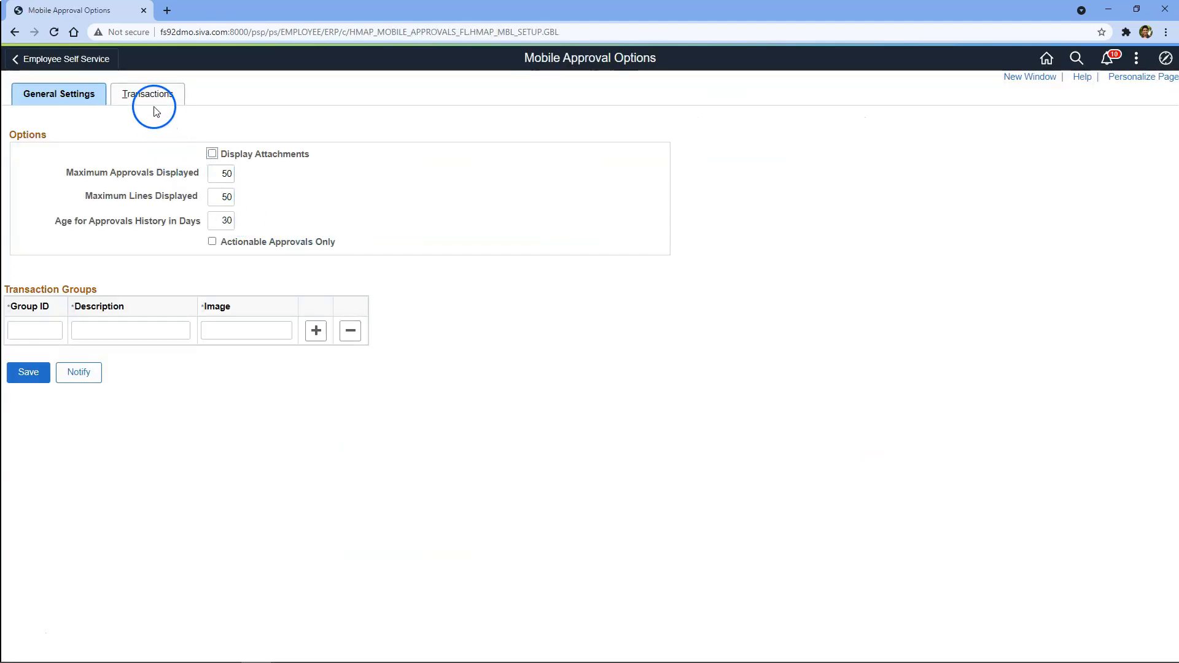
pyautogui.click(153, 99)
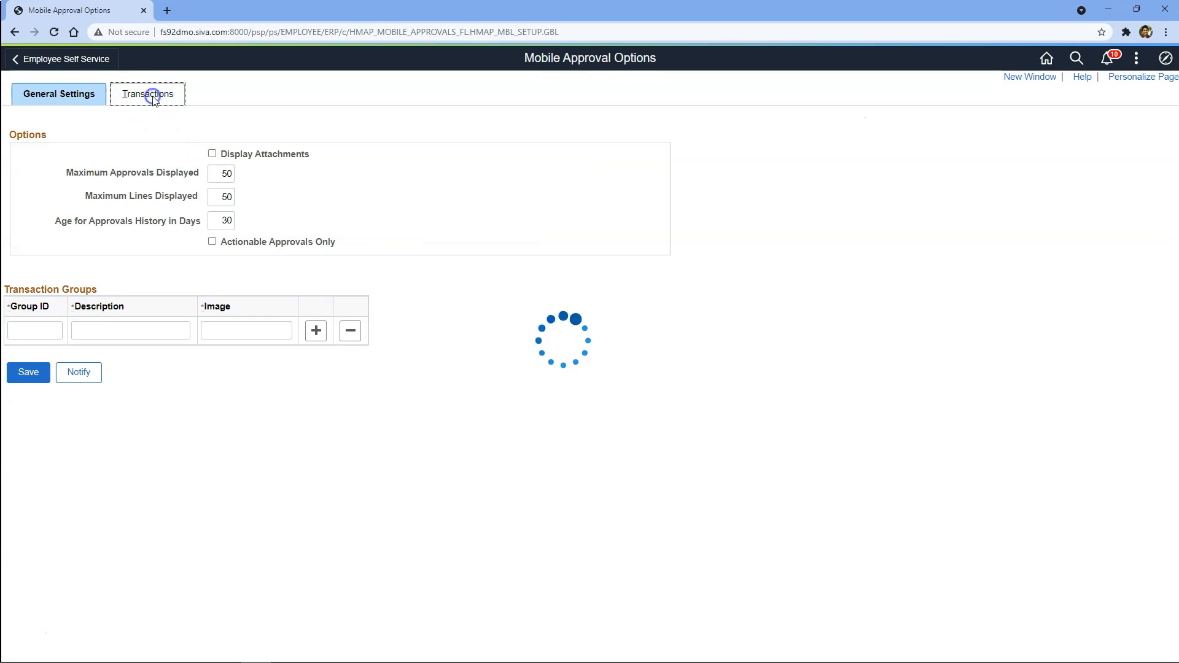
# Add a row at the end of the approval transactions list with order 150 and transaction ID DemoAppr.
pyautogui.scroll(-15, 482, 421)
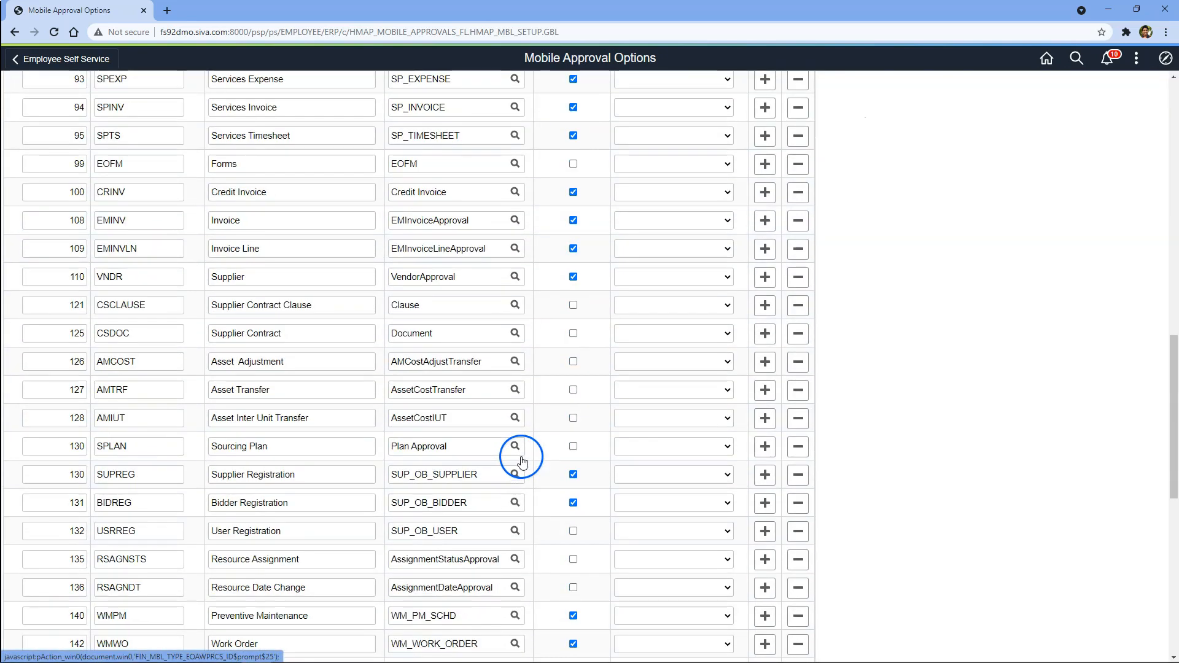
pyautogui.scroll(-9, 523, 461)
pyautogui.click(765, 596)
pyautogui.click(83, 624)
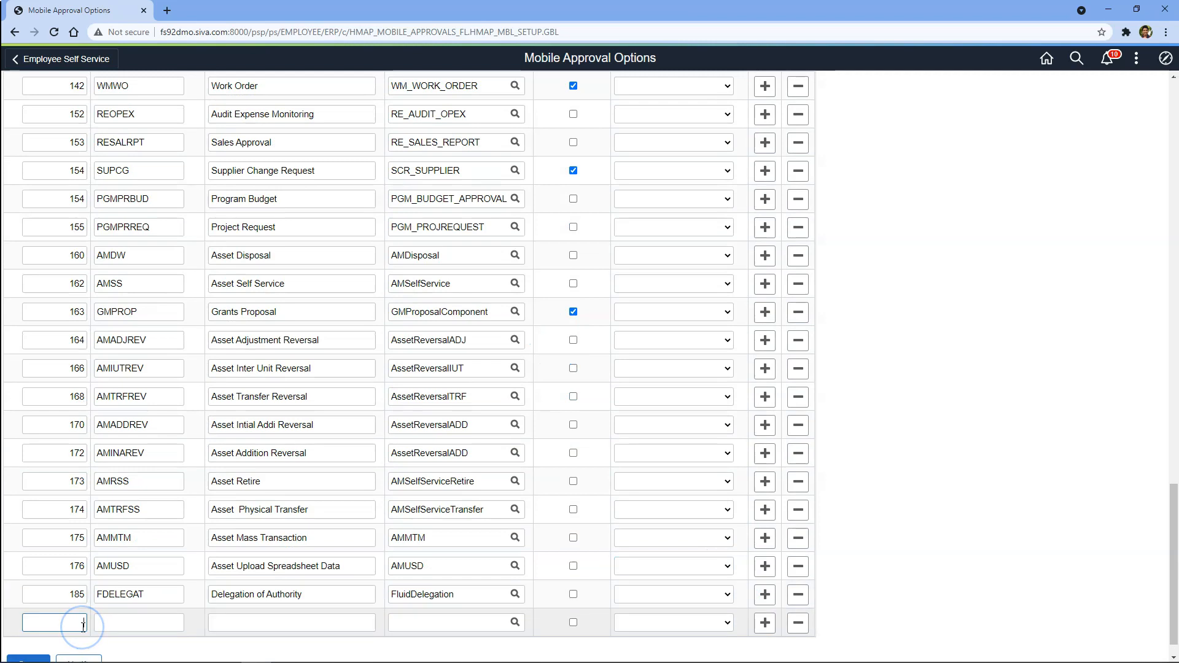
pyautogui.click(86, 625)
pyautogui.write('150')
pyautogui.click(126, 625)
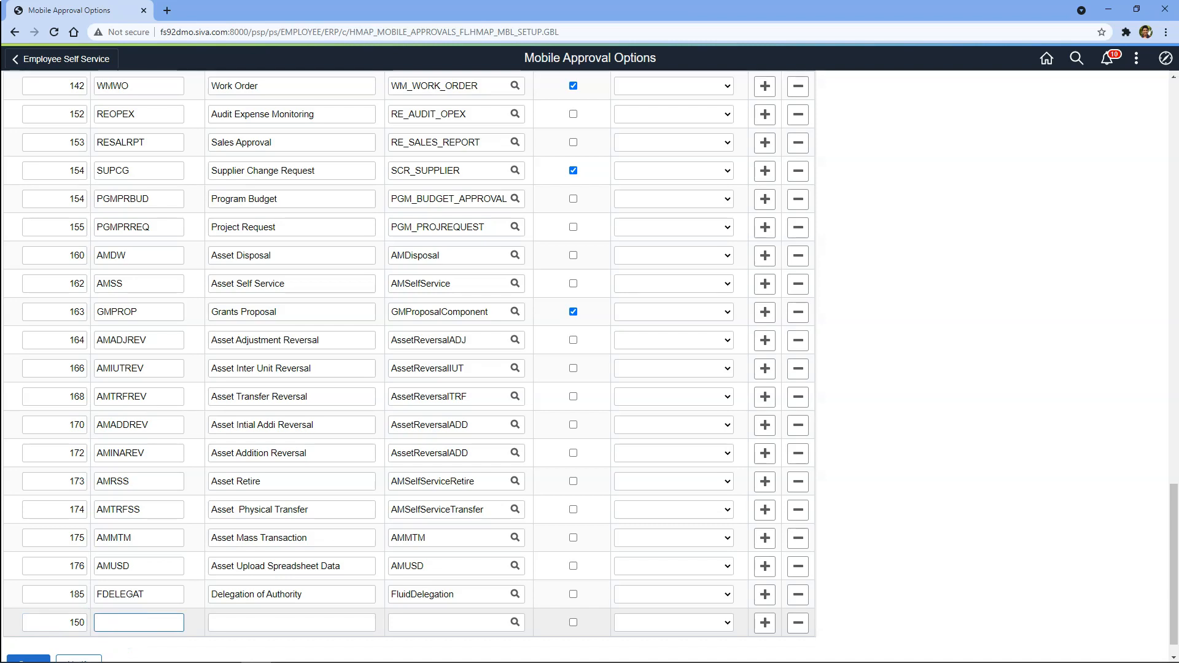
pyautogui.click(126, 625)
pyautogui.write('demoAppr')
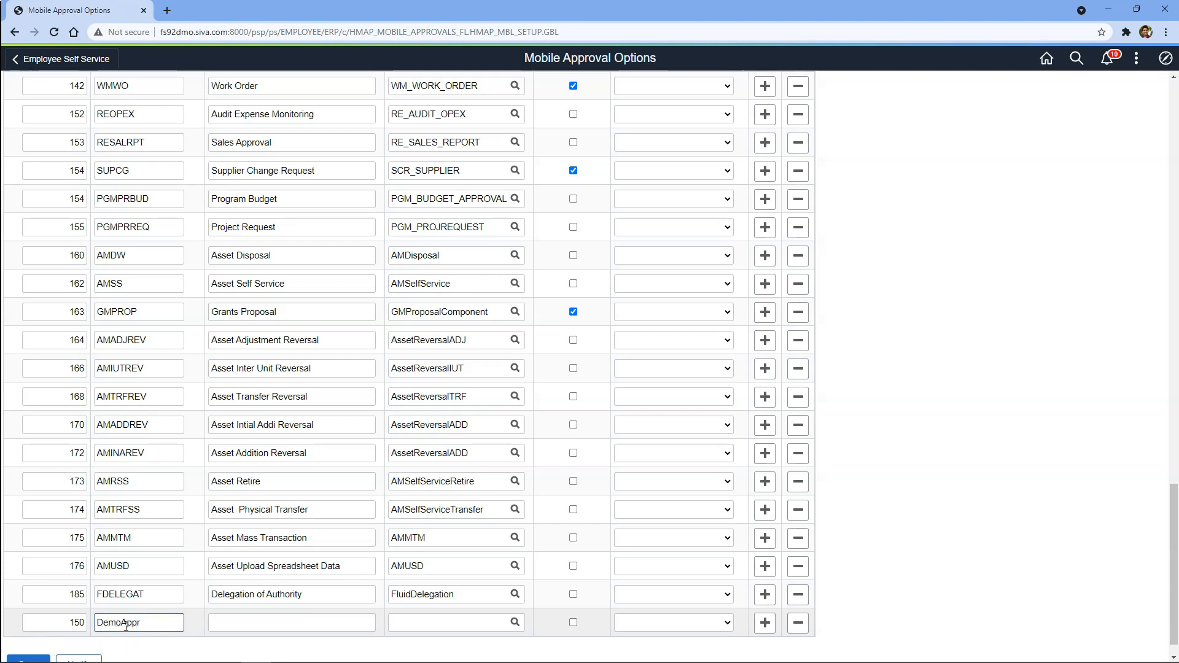
# Name the new transaction Stationary Request Approval and assign it the process ID DemoApproval.
pyautogui.click(274, 622)
pyautogui.write('Stationary Request Approval')
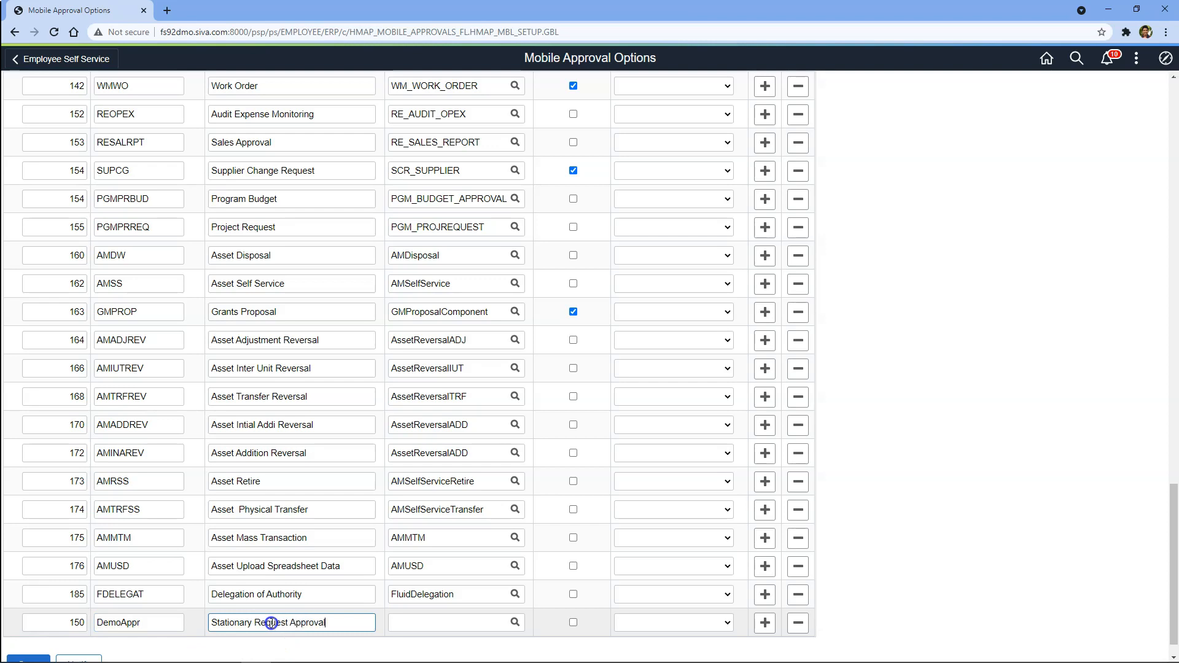
pyautogui.click(424, 625)
pyautogui.write('DemoApproval')
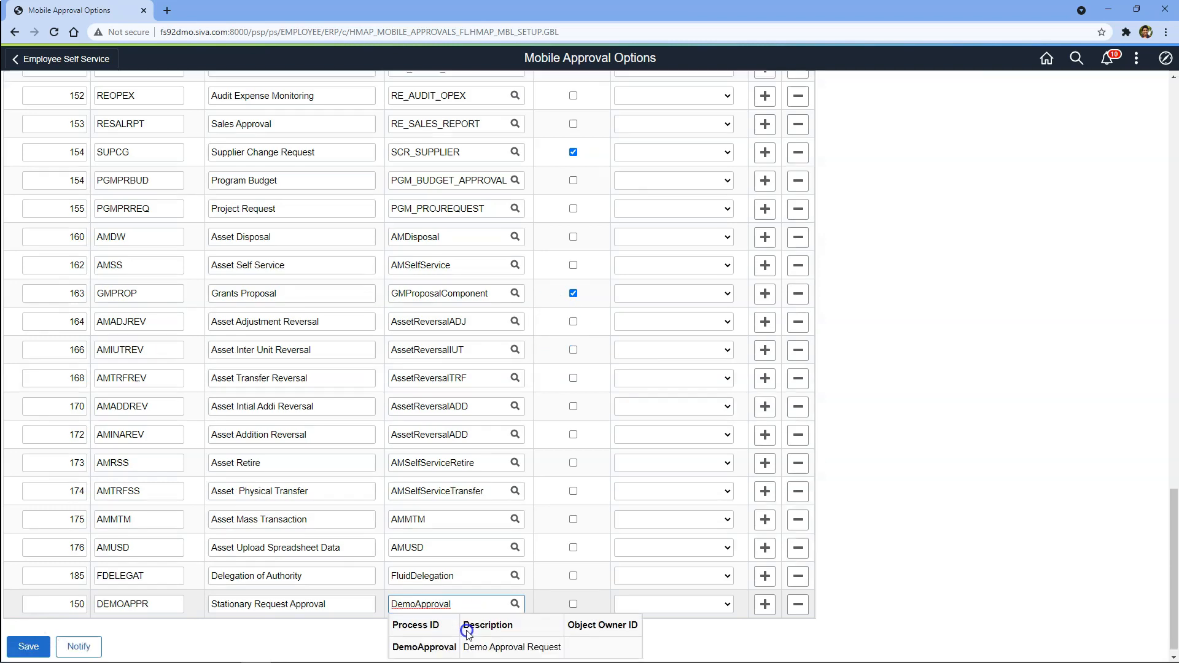
# Examine the handler class and root package settings of the DEMOAPPR transaction.
pyautogui.scroll(20, 527, 631)
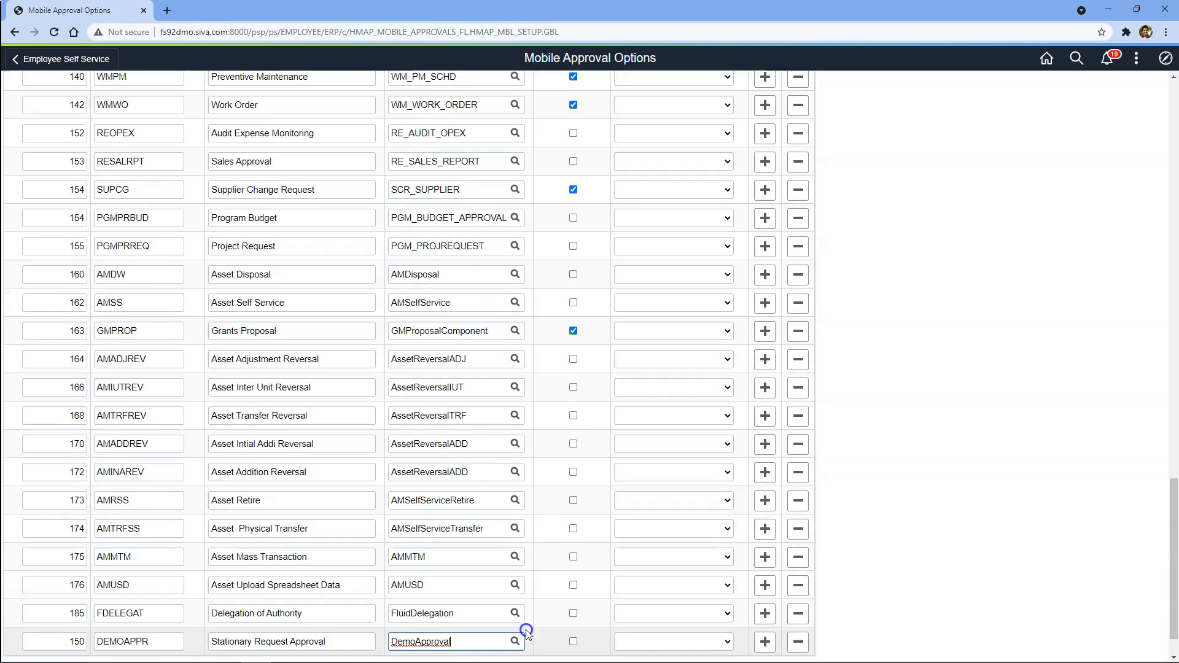
pyautogui.click(118, 178)
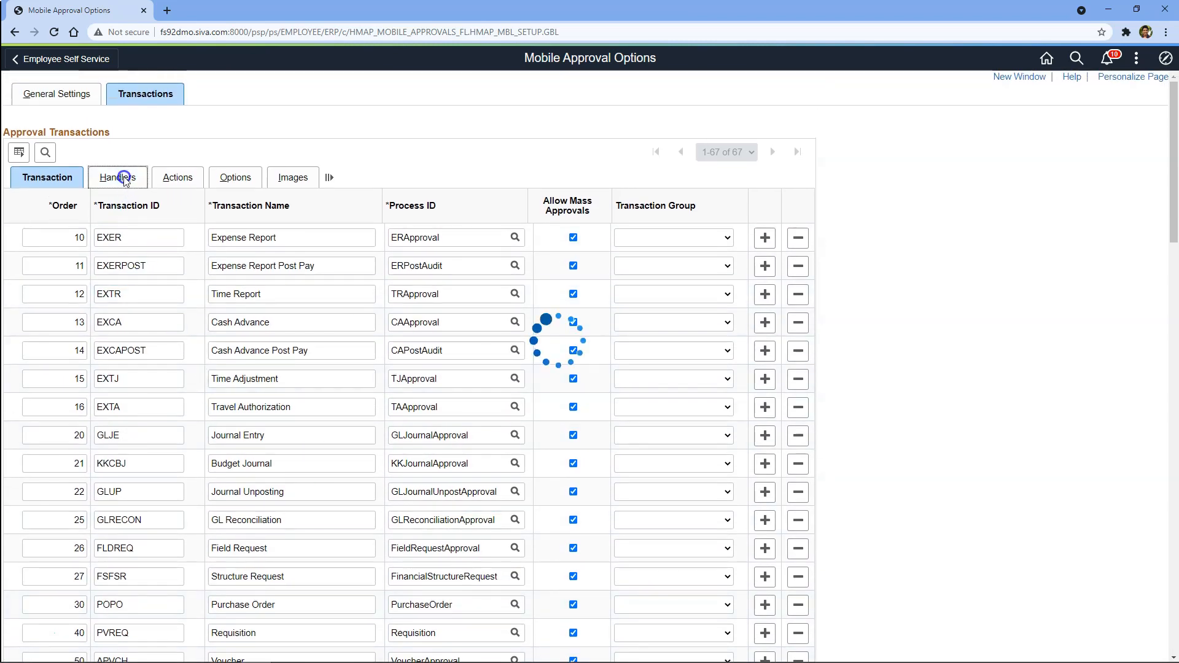
pyautogui.scroll(-20, 344, 510)
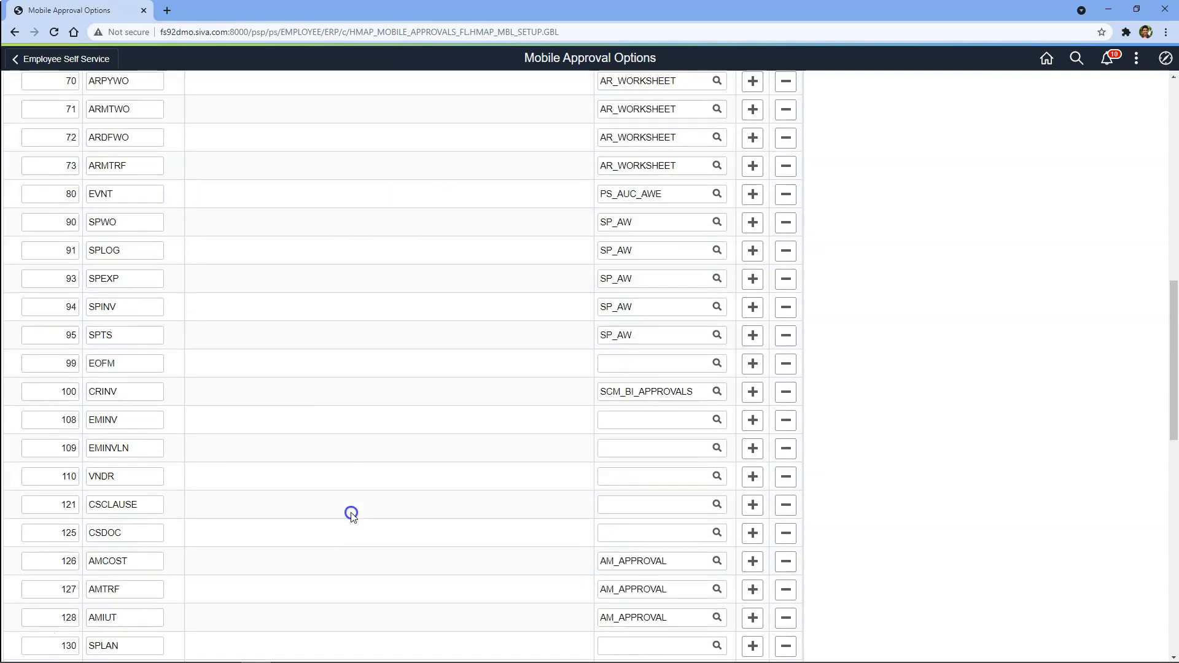
pyautogui.scroll(-2, 352, 515)
pyautogui.click(613, 599)
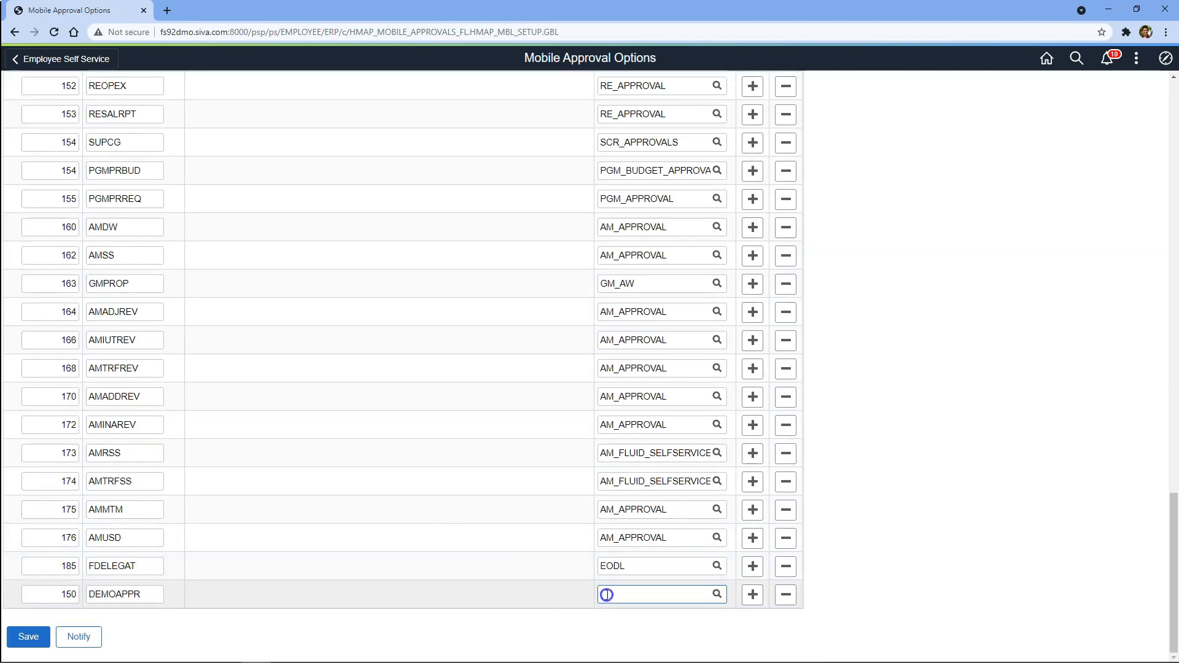
pyautogui.scroll(20, 369, 503)
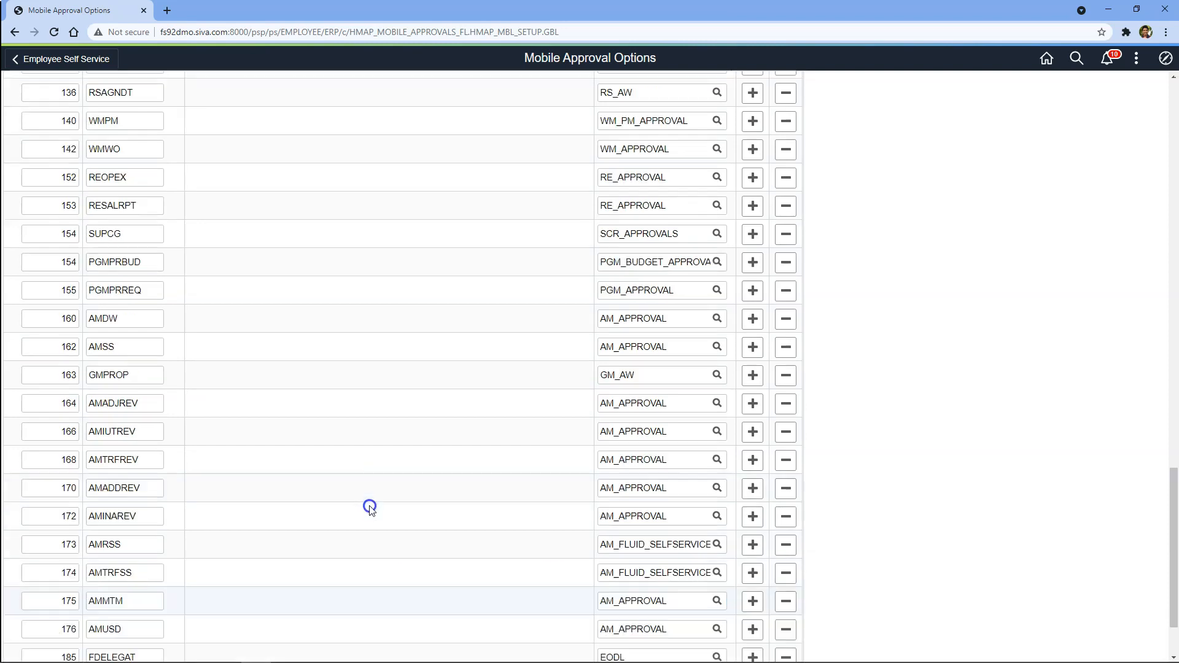
# Enable the first three action options for the DEMOAPPR transaction in the Actions settings.
pyautogui.click(166, 174)
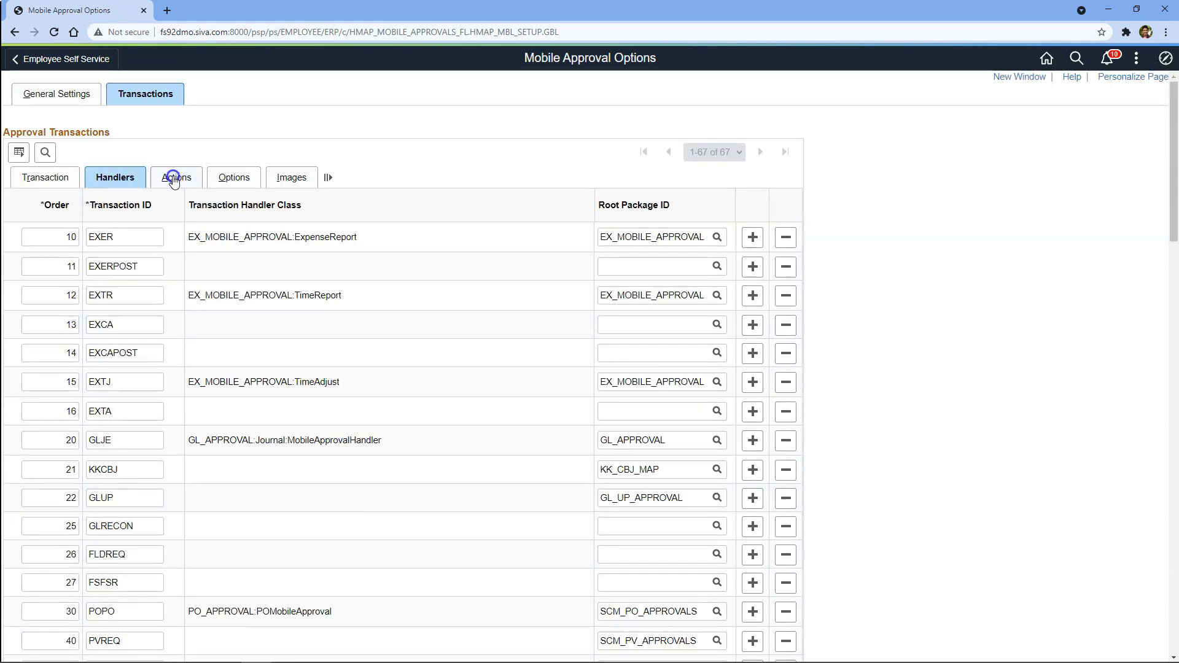
pyautogui.scroll(-20, 170, 334)
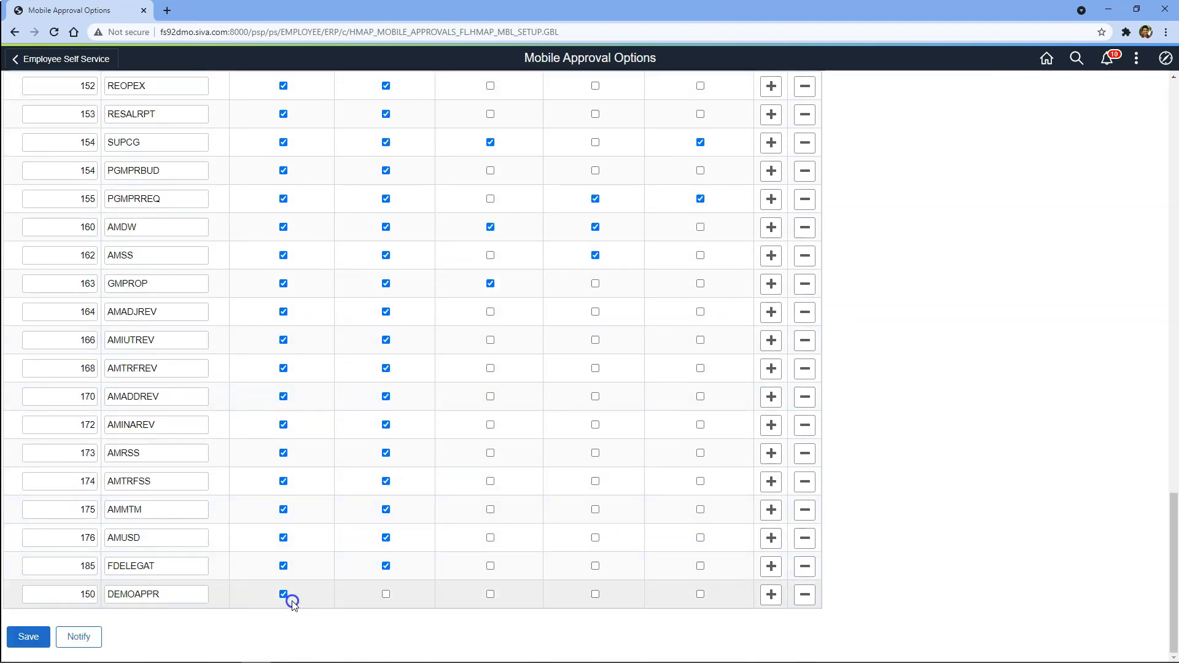
pyautogui.click(386, 594)
pyautogui.scroll(20, 460, 583)
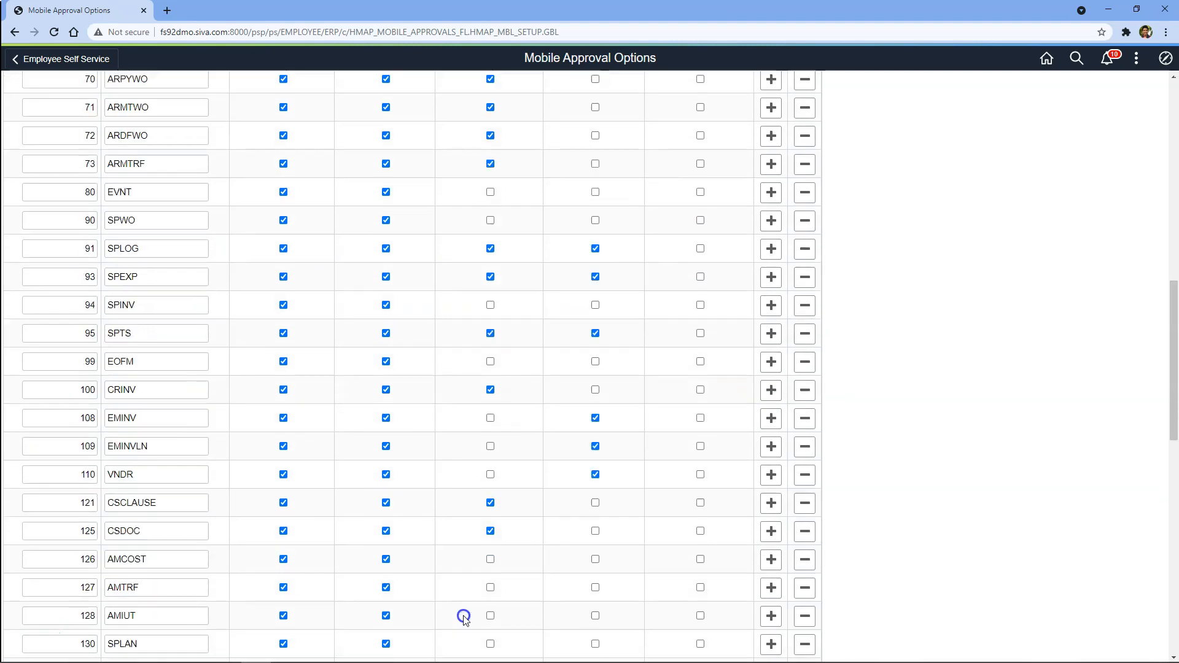
pyautogui.scroll(-8, 448, 621)
pyautogui.scroll(-12, 445, 620)
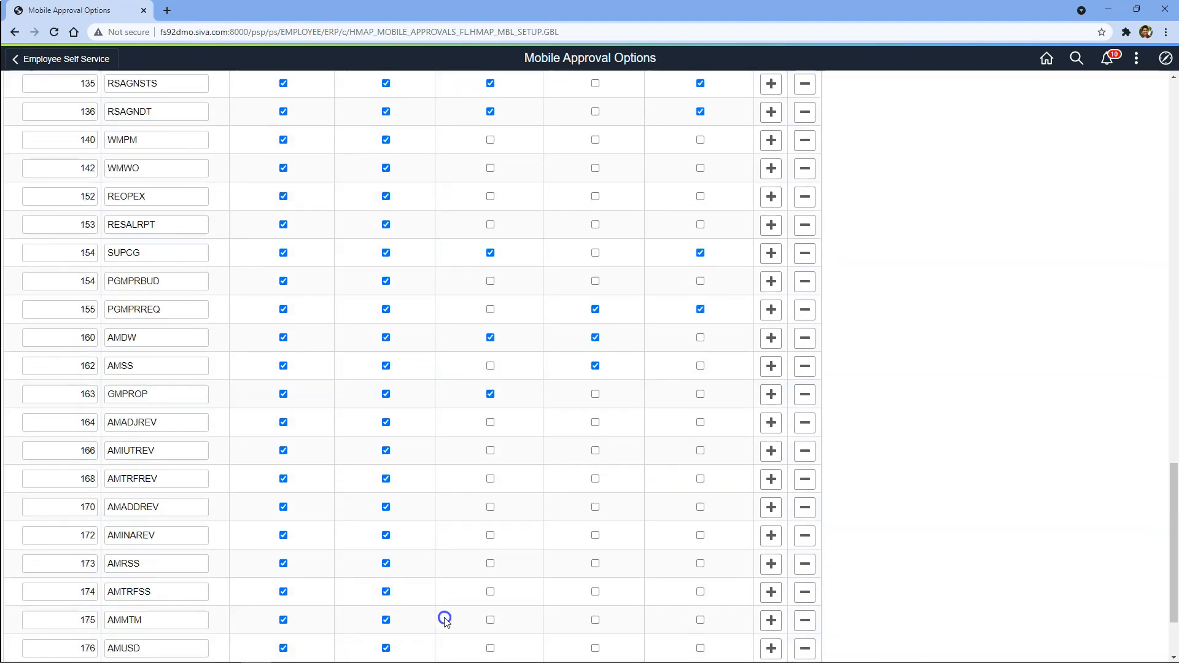
pyautogui.click(490, 608)
pyautogui.scroll(15, 365, 451)
# Set the first image of the DEMOAPPR transaction to Image.PS_VOUCHER_FL and save the mobile approval options.
pyautogui.click(233, 178)
pyautogui.click(293, 178)
pyautogui.scroll(-15, 329, 416)
pyautogui.click(303, 595)
pyautogui.click(262, 598)
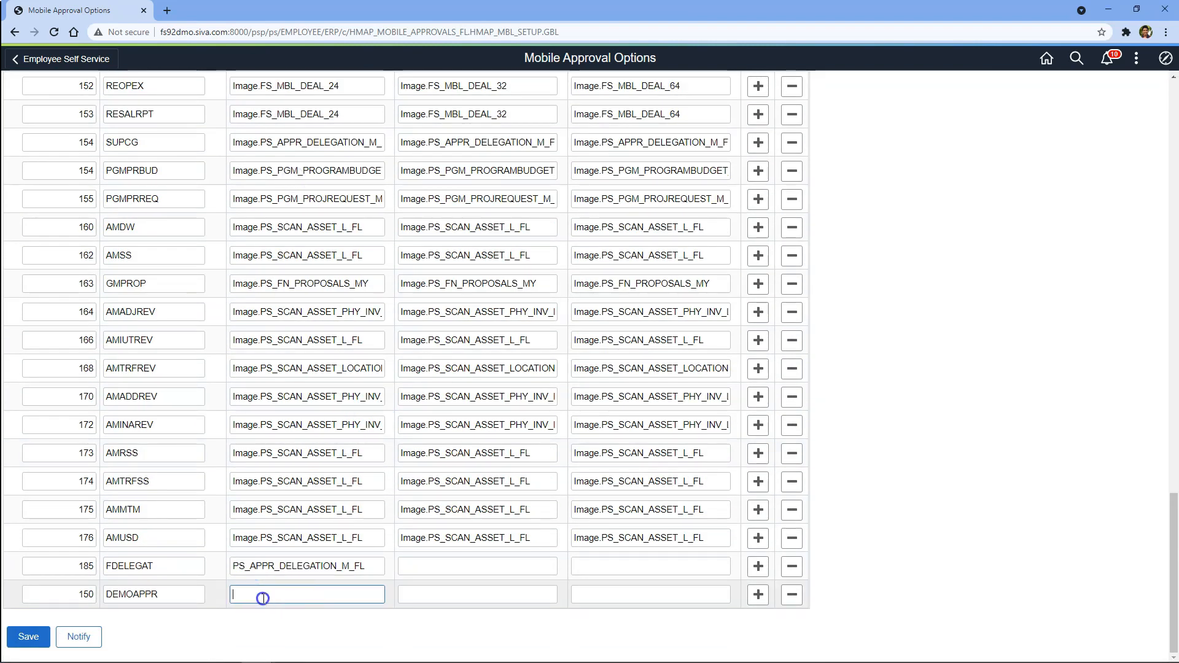
pyautogui.write('I')
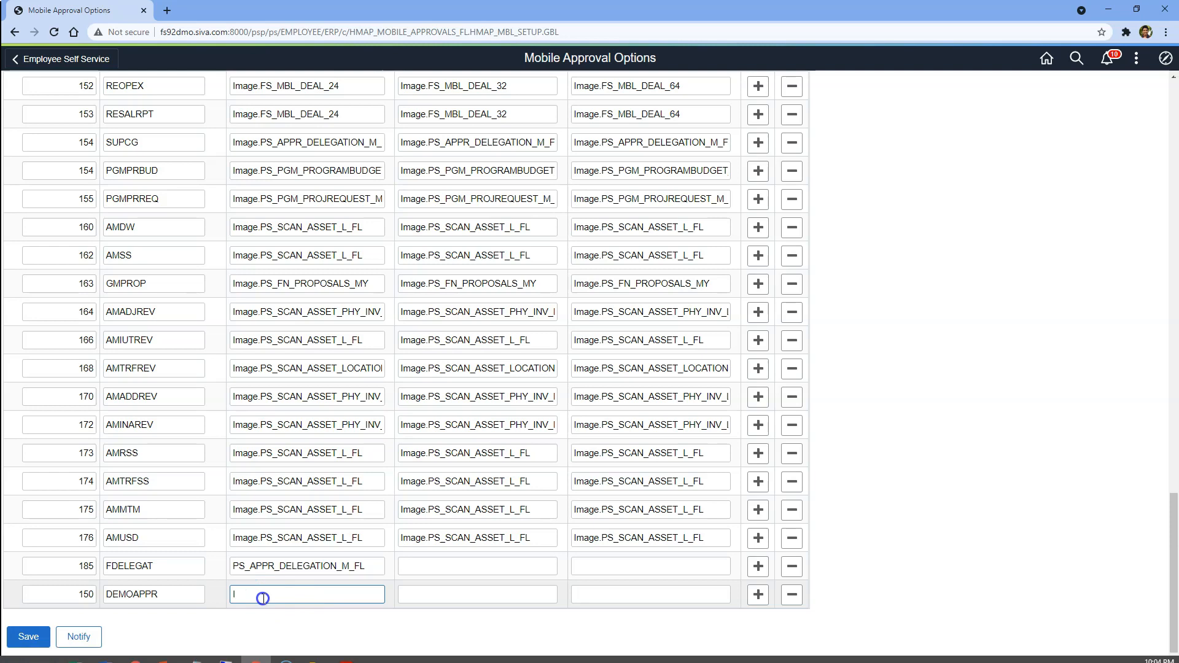
pyautogui.write('mage.PS')
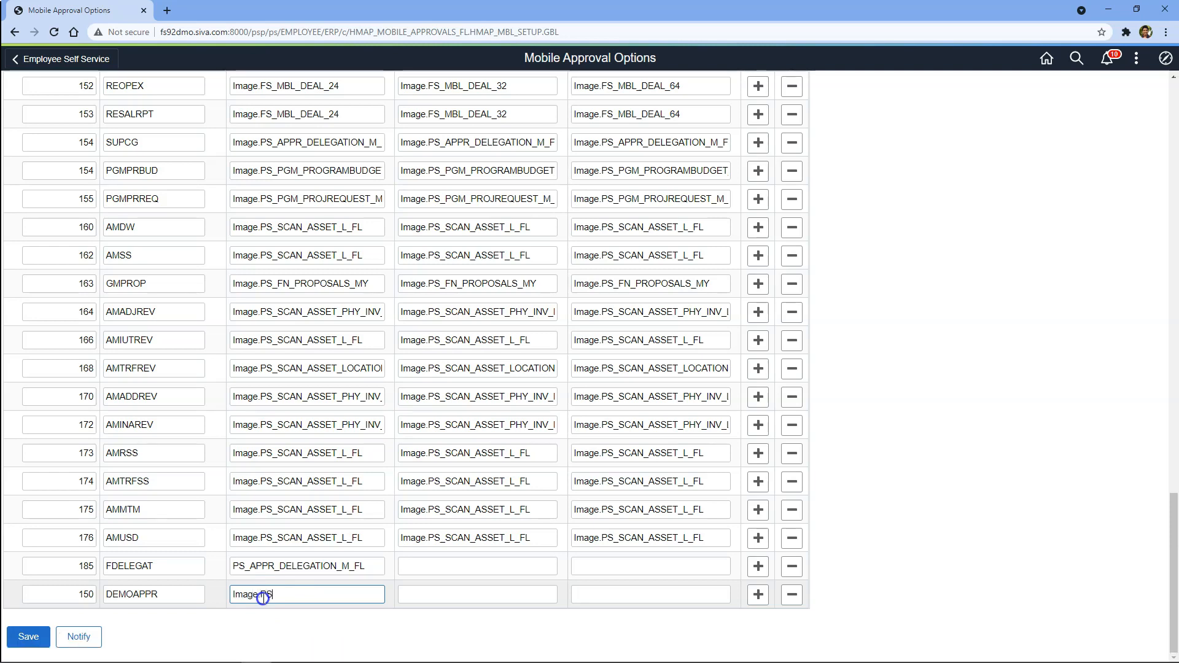
pyautogui.write('_VOUCHER_FL')
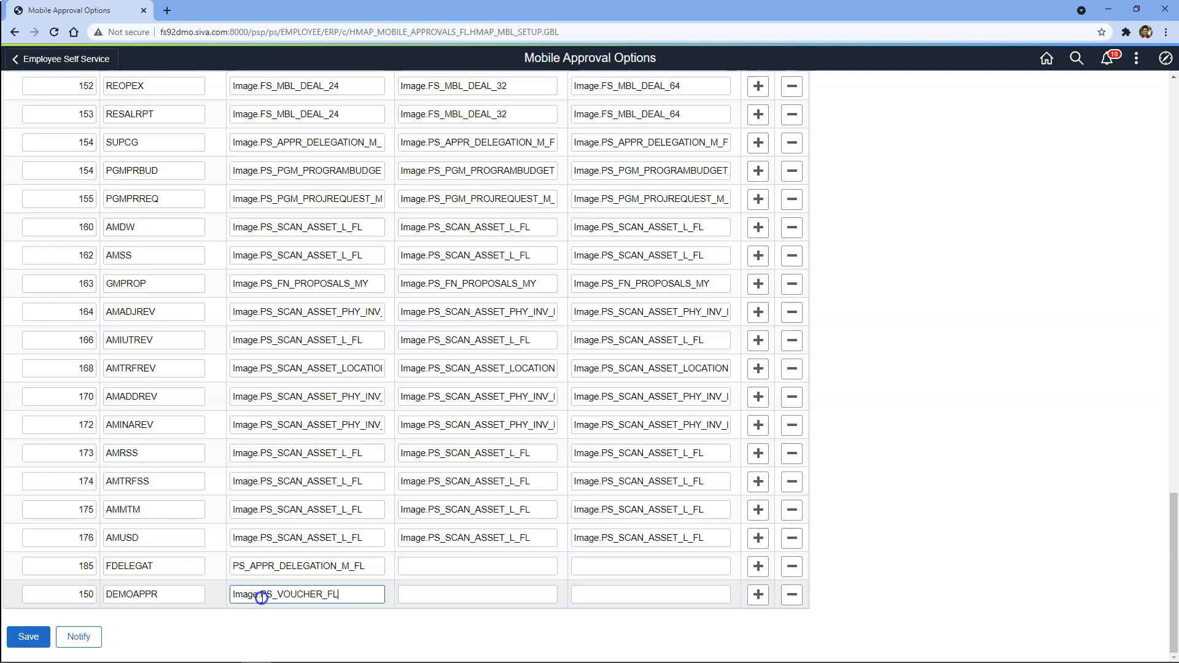
pyautogui.click(48, 633)
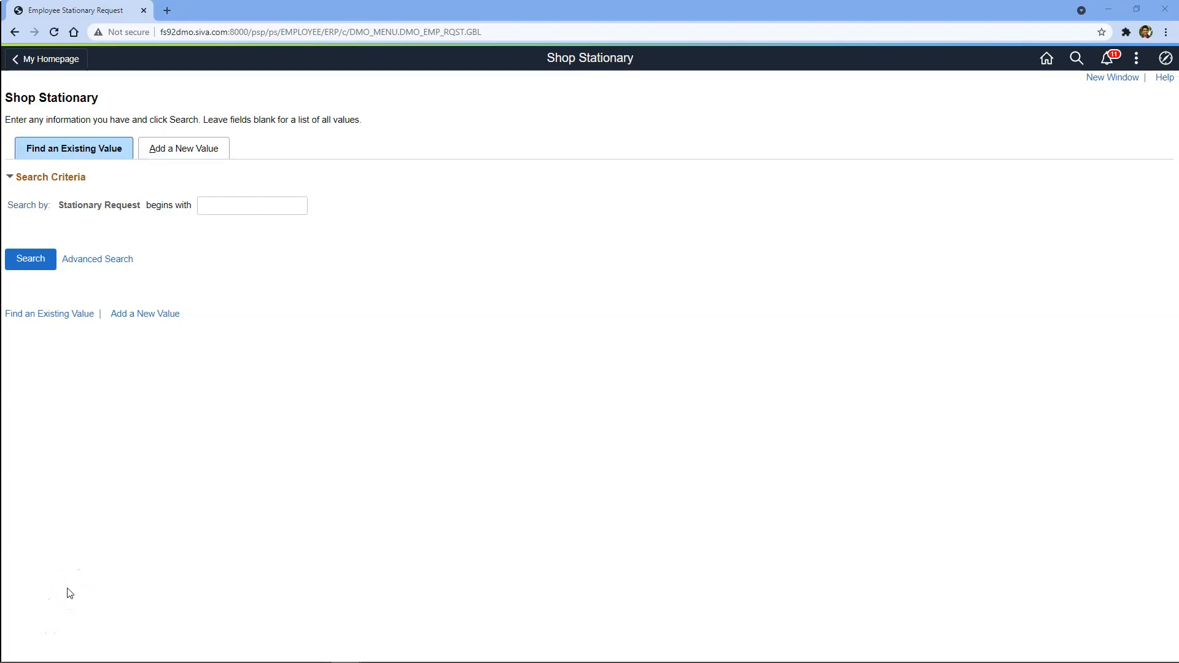
# Create a new stationary request in Shop Stationary for a looked-up employee, choose Keyboard as the tech accessory and submit it.
pyautogui.click(167, 149)
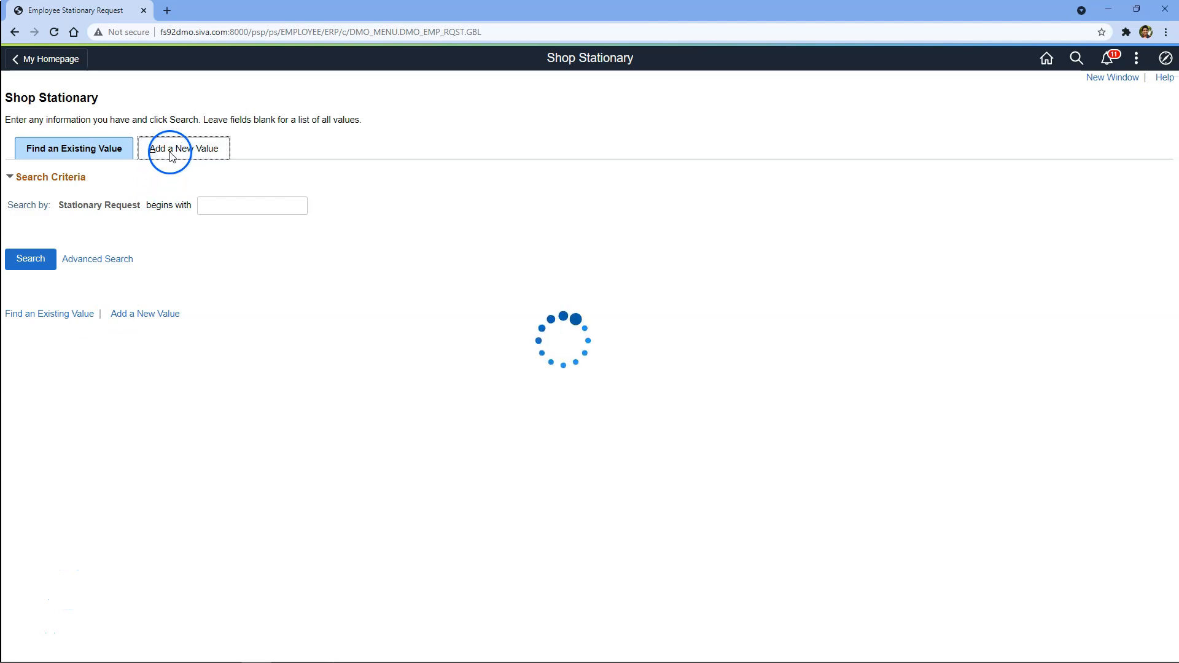
pyautogui.click(54, 236)
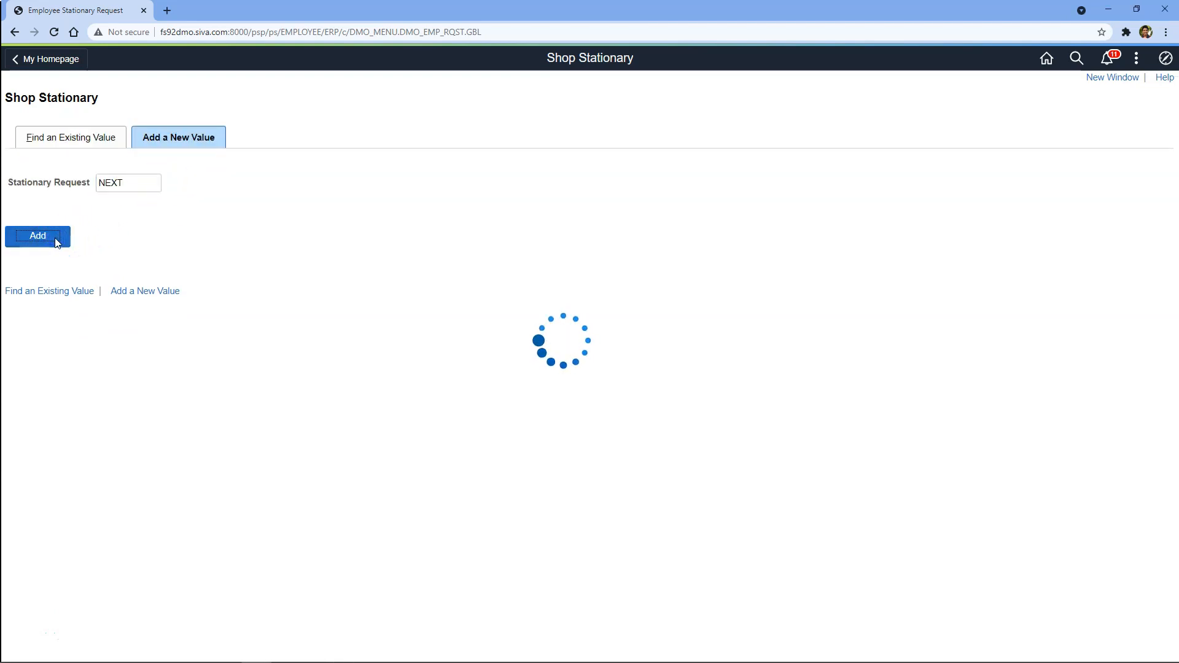
pyautogui.click(203, 129)
pyautogui.click(484, 364)
pyautogui.click(247, 215)
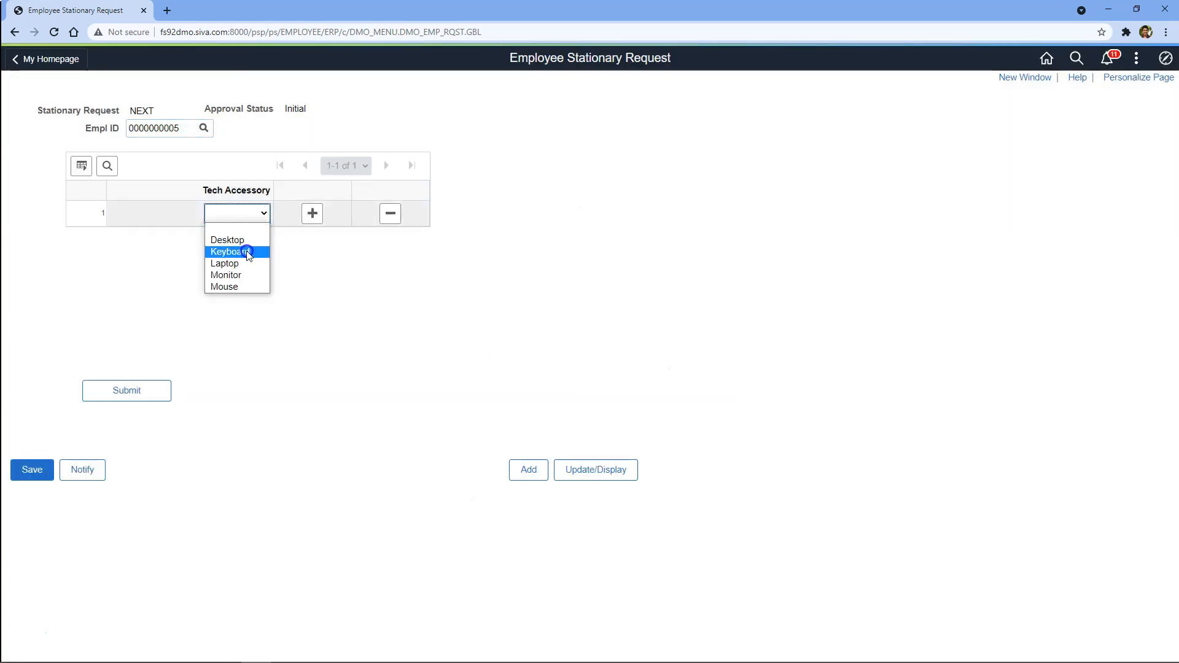
pyautogui.click(248, 253)
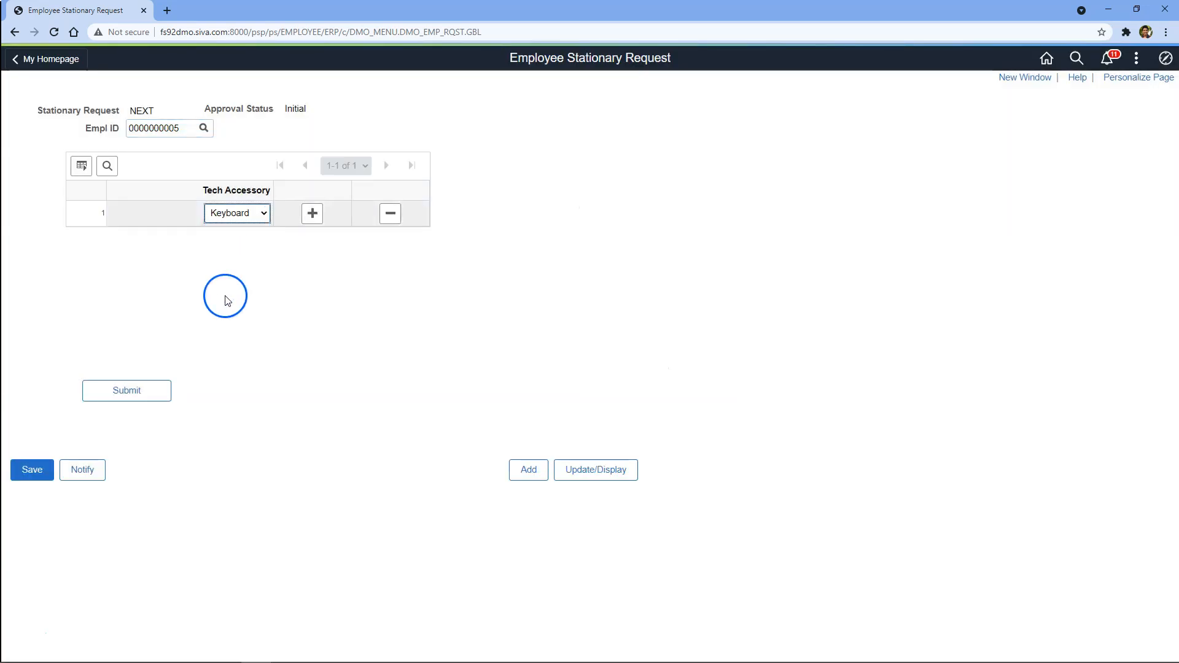
pyautogui.click(139, 394)
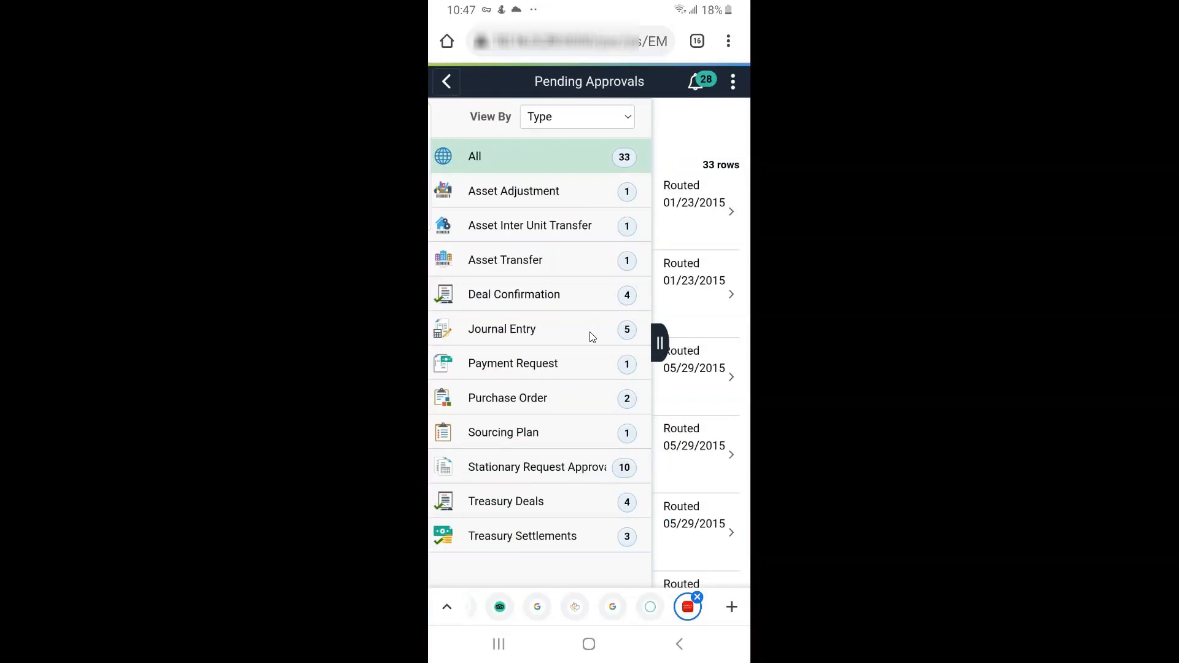
# Open keyboard request 16 under Stationary Request Approval in the phone's Pending Approvals and examine its approval chain.
pyautogui.click(540, 466)
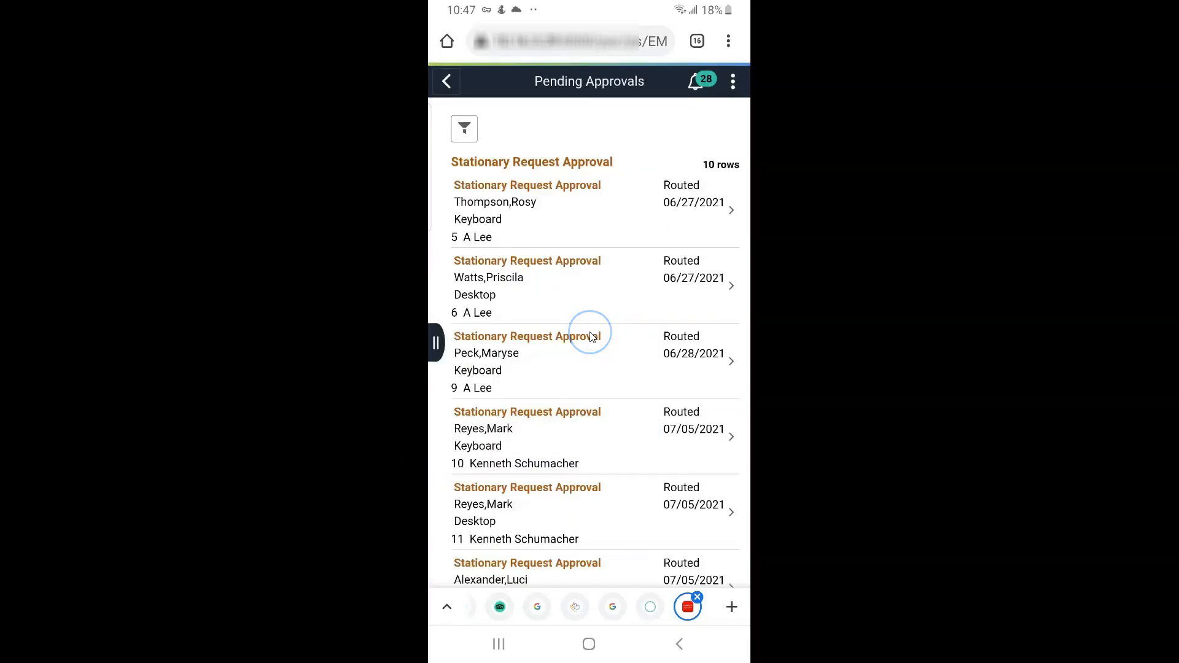
pyautogui.scroll(-5, 592, 337)
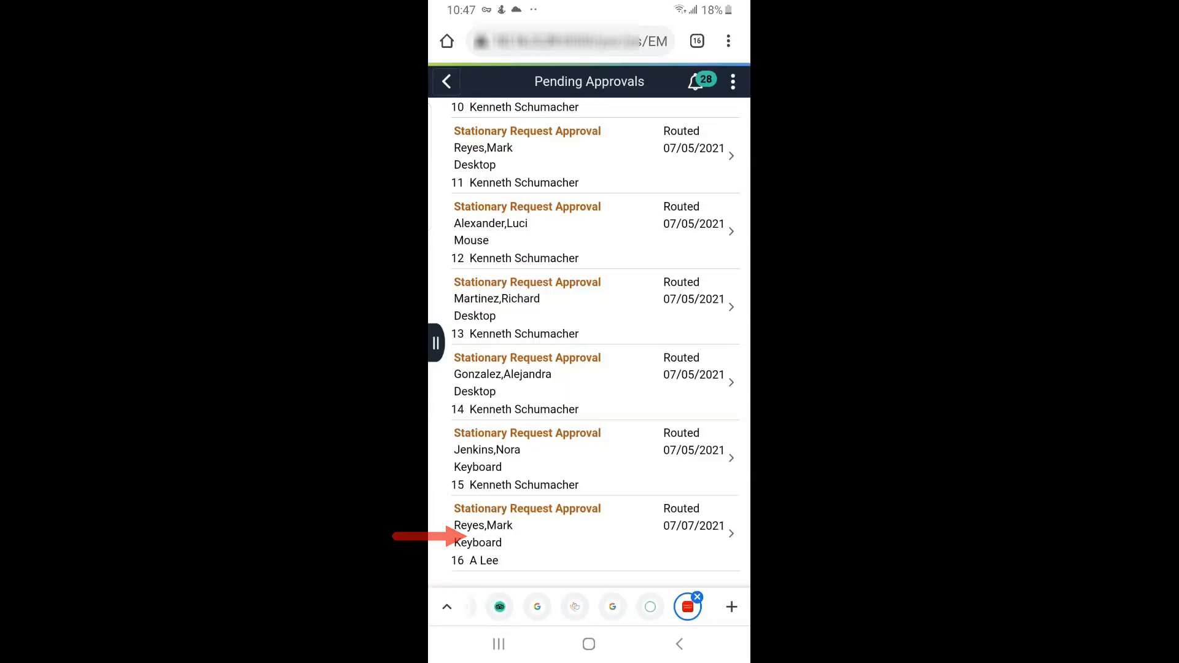
pyautogui.click(590, 335)
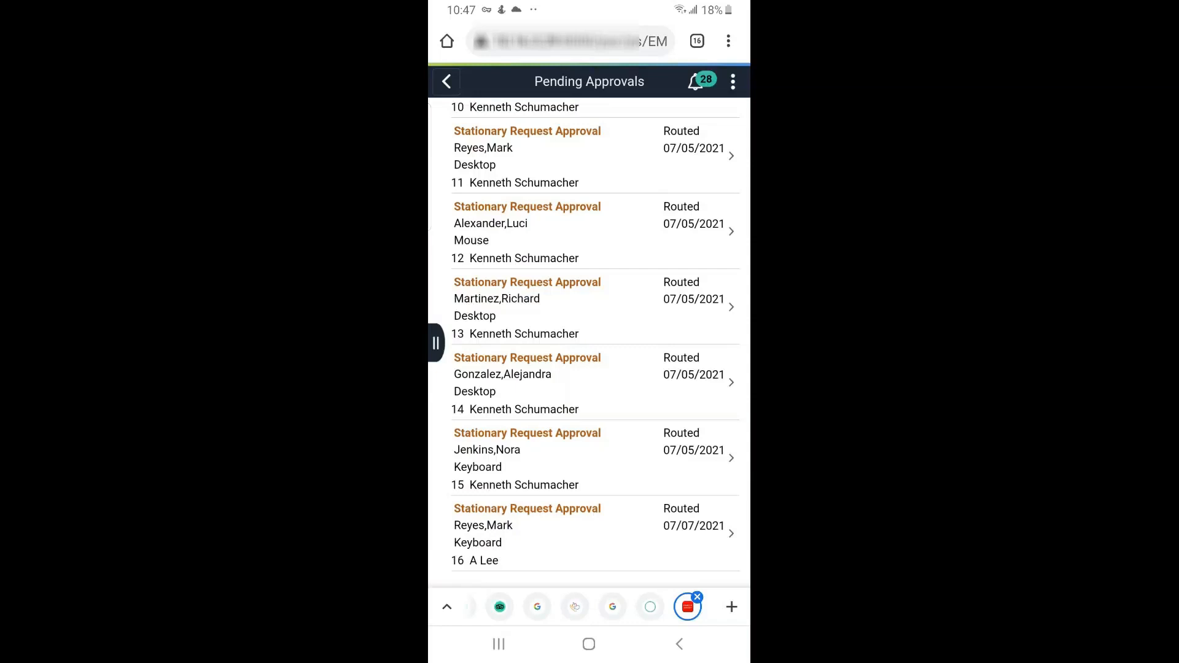
pyautogui.click(590, 333)
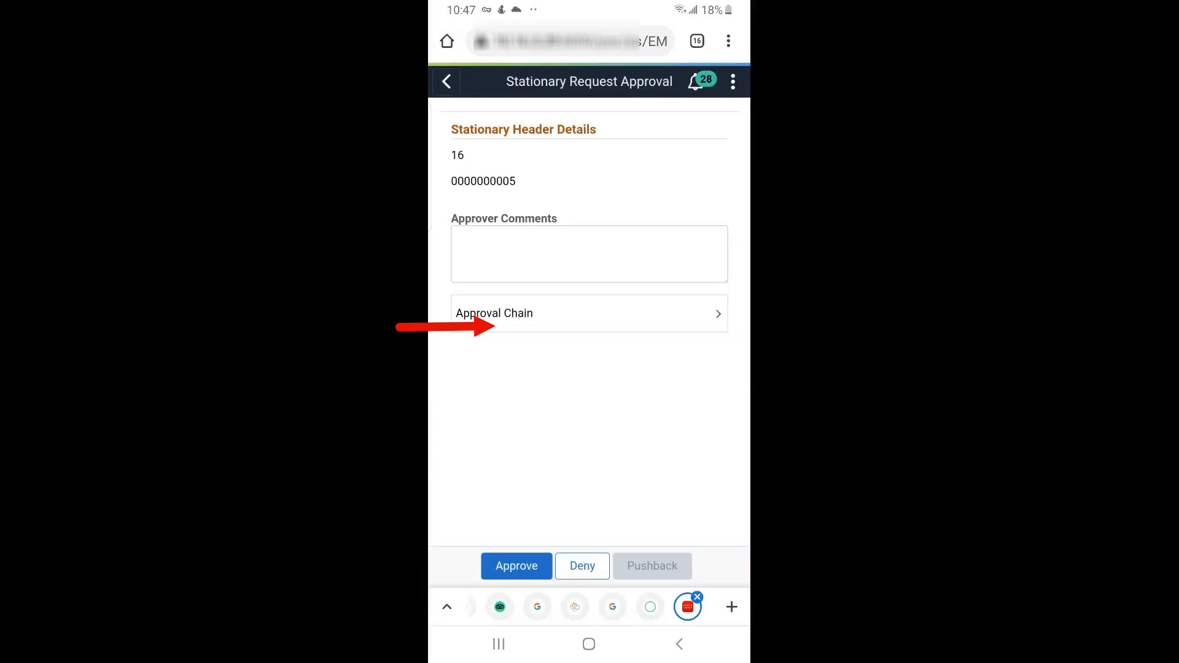
pyautogui.click(590, 329)
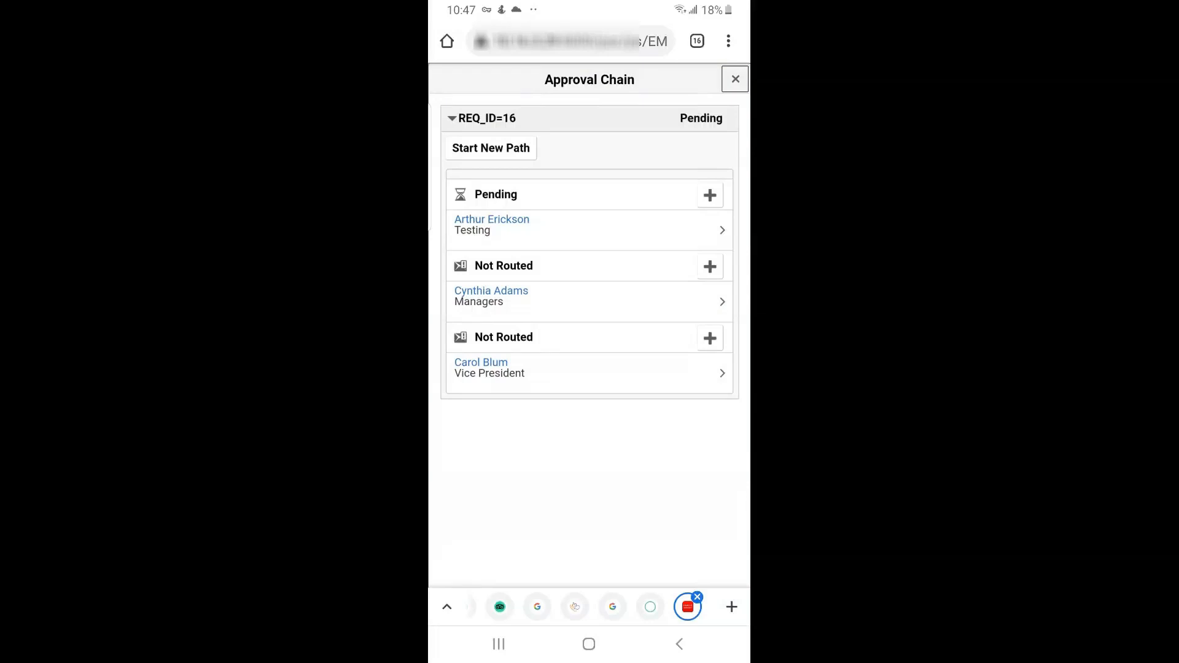
pyautogui.click(591, 335)
# Approve the stationary request with the approver comment "This is great" and submit the approval.
pyautogui.click(517, 566)
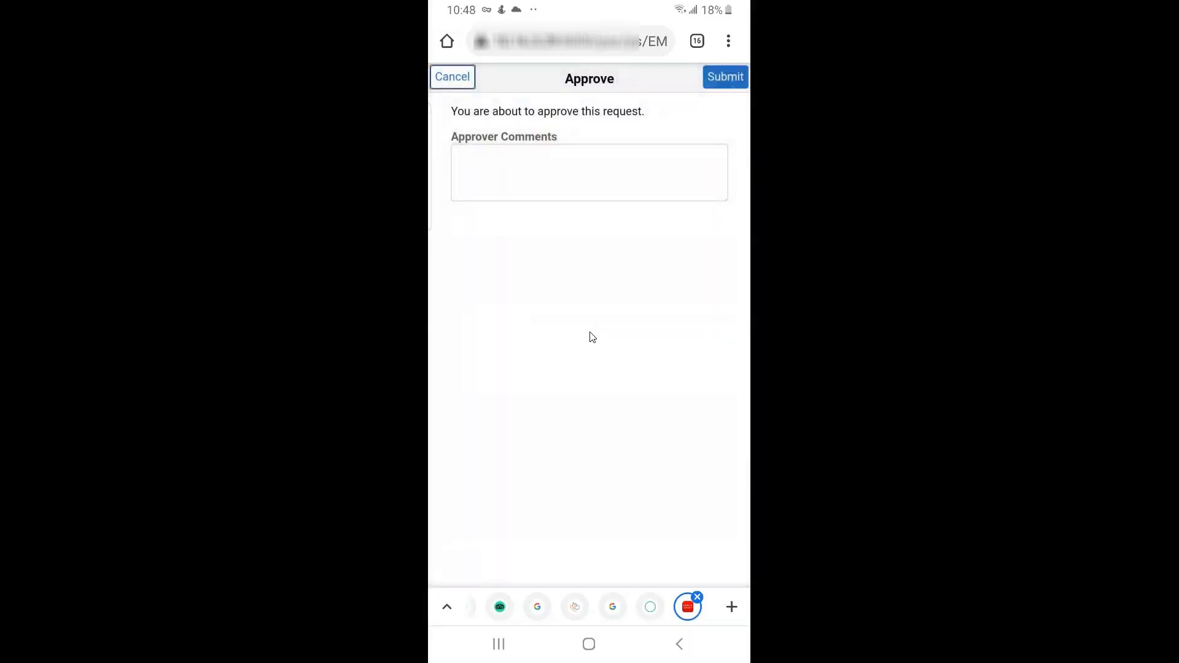
pyautogui.click(590, 173)
pyautogui.write('This ')
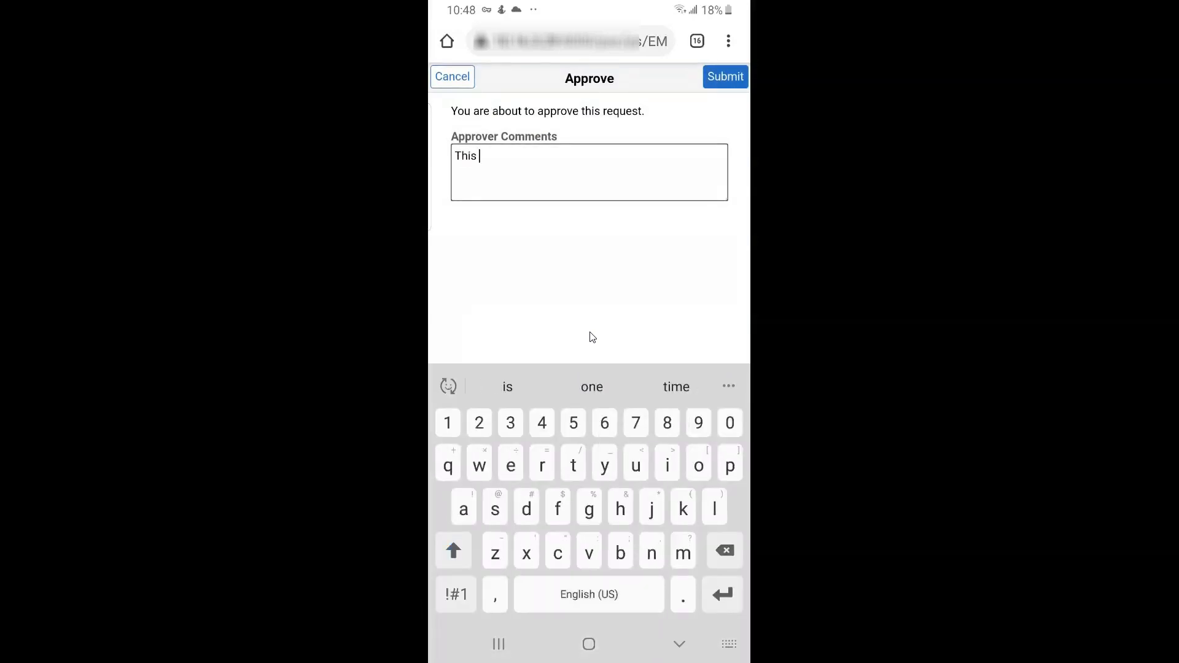
pyautogui.write('is great')
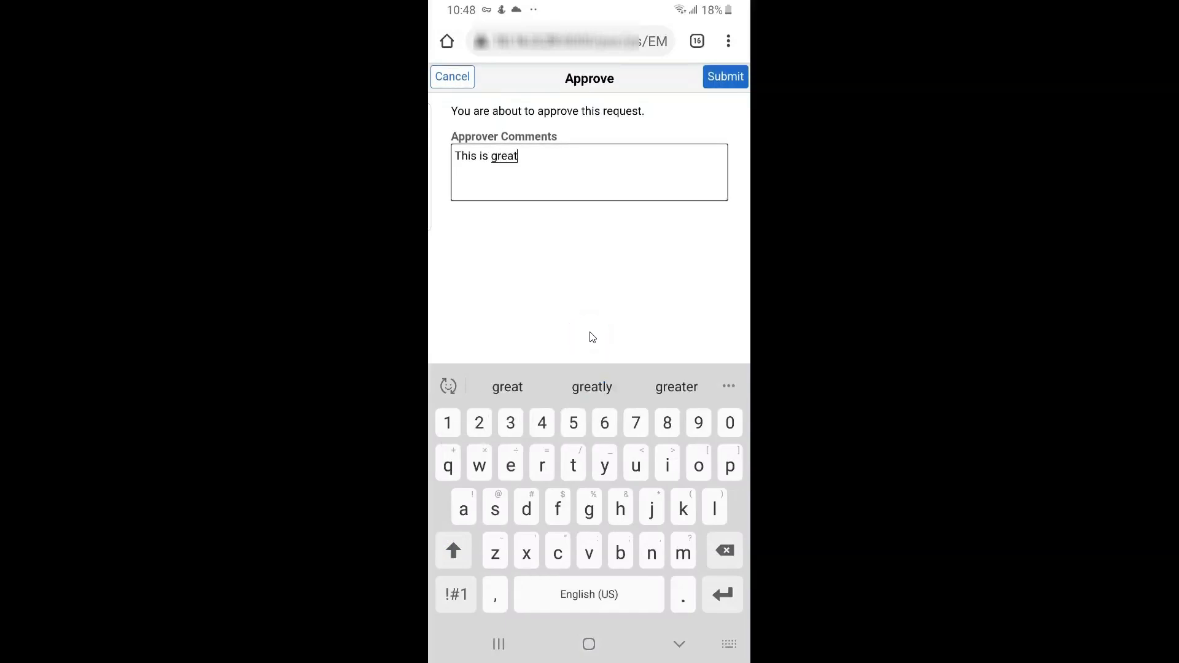
pyautogui.click(726, 76)
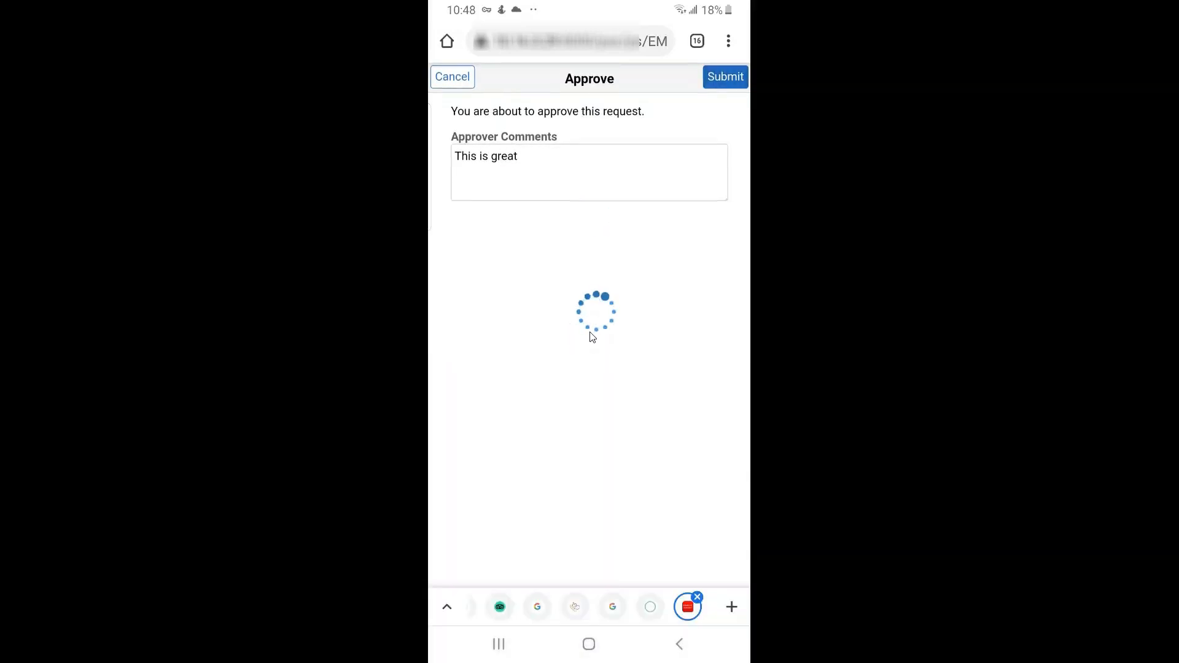